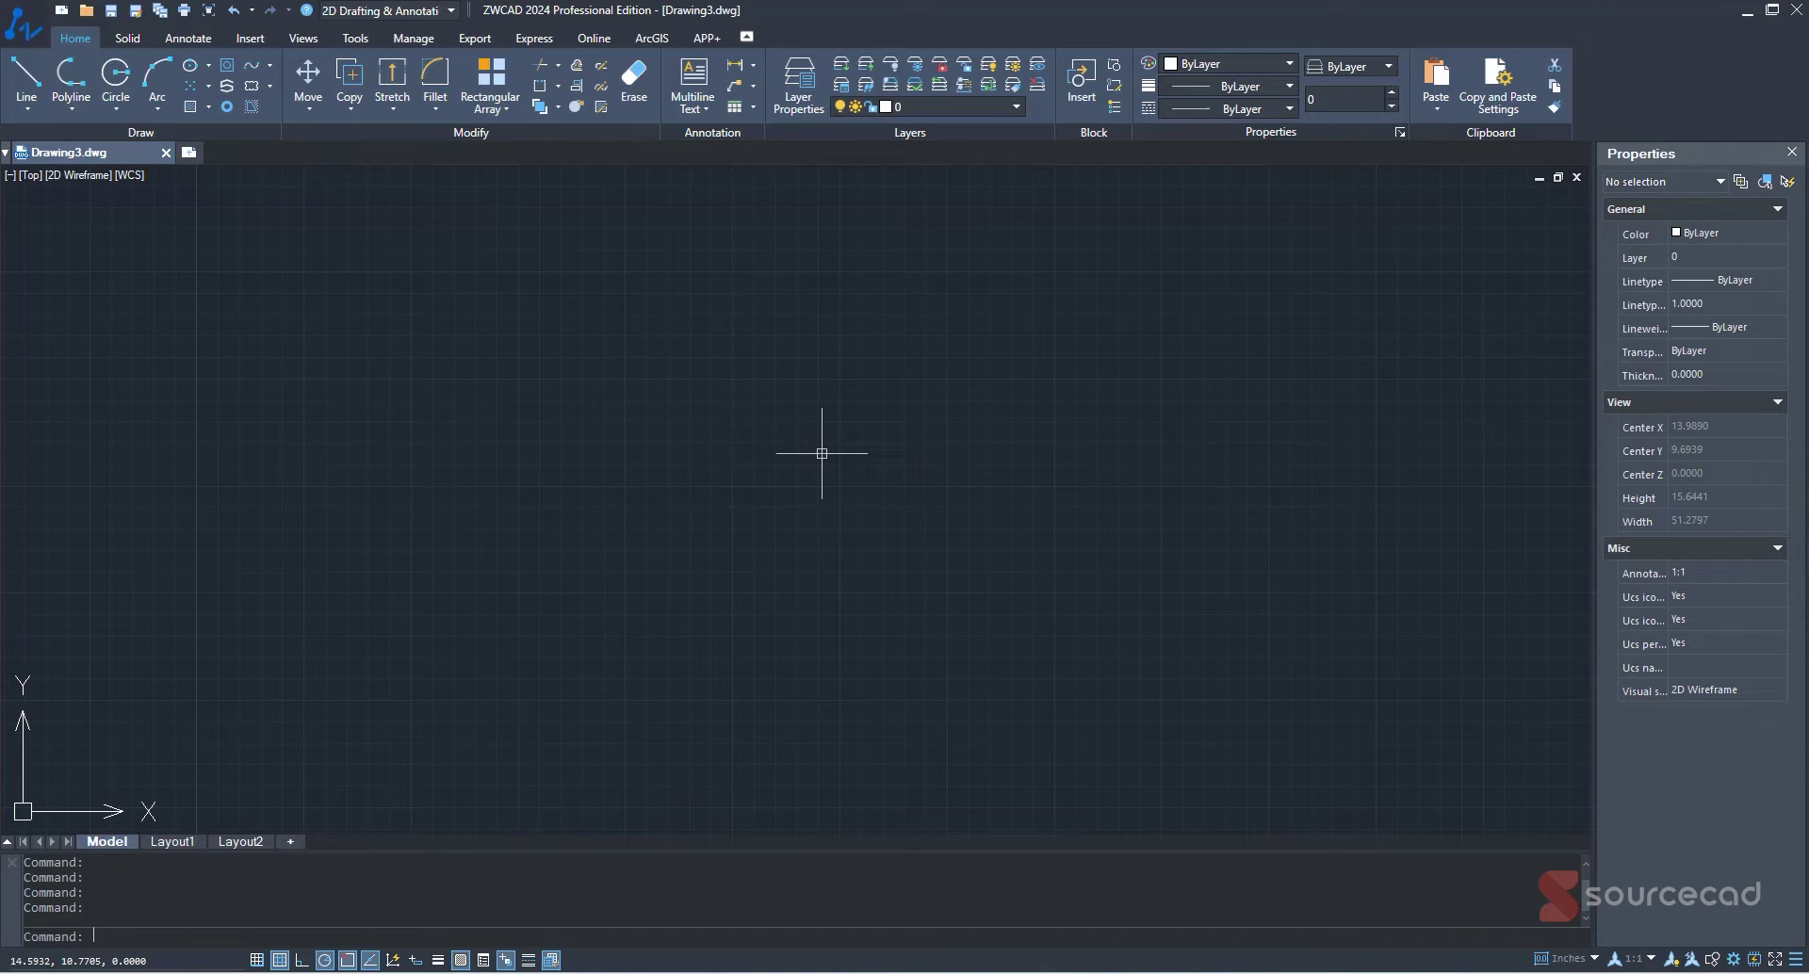
Set the snap type to Isometric snap in Drafting Settings.
{"action": "right_click", "coordinate": [280, 960]}
{"action": "left_click", "coordinate": [344, 944]}
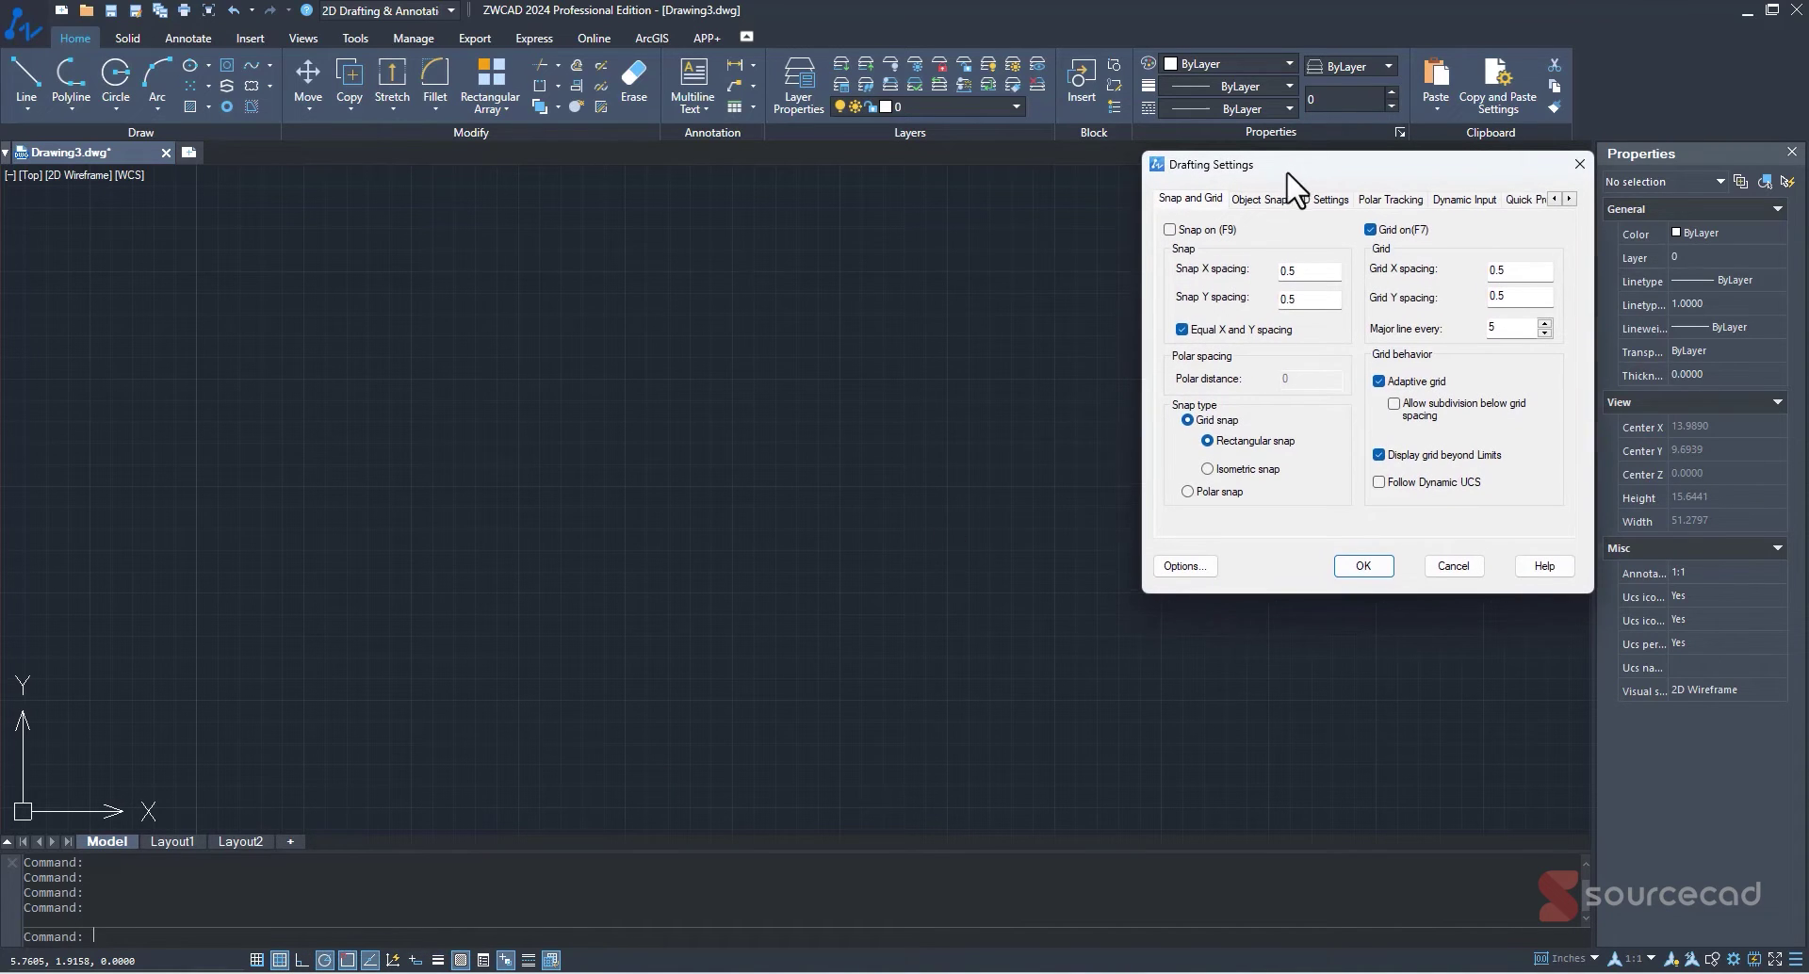
{"action": "left_click_drag", "start_coordinate": [1288, 172], "coordinate": [989, 248]}
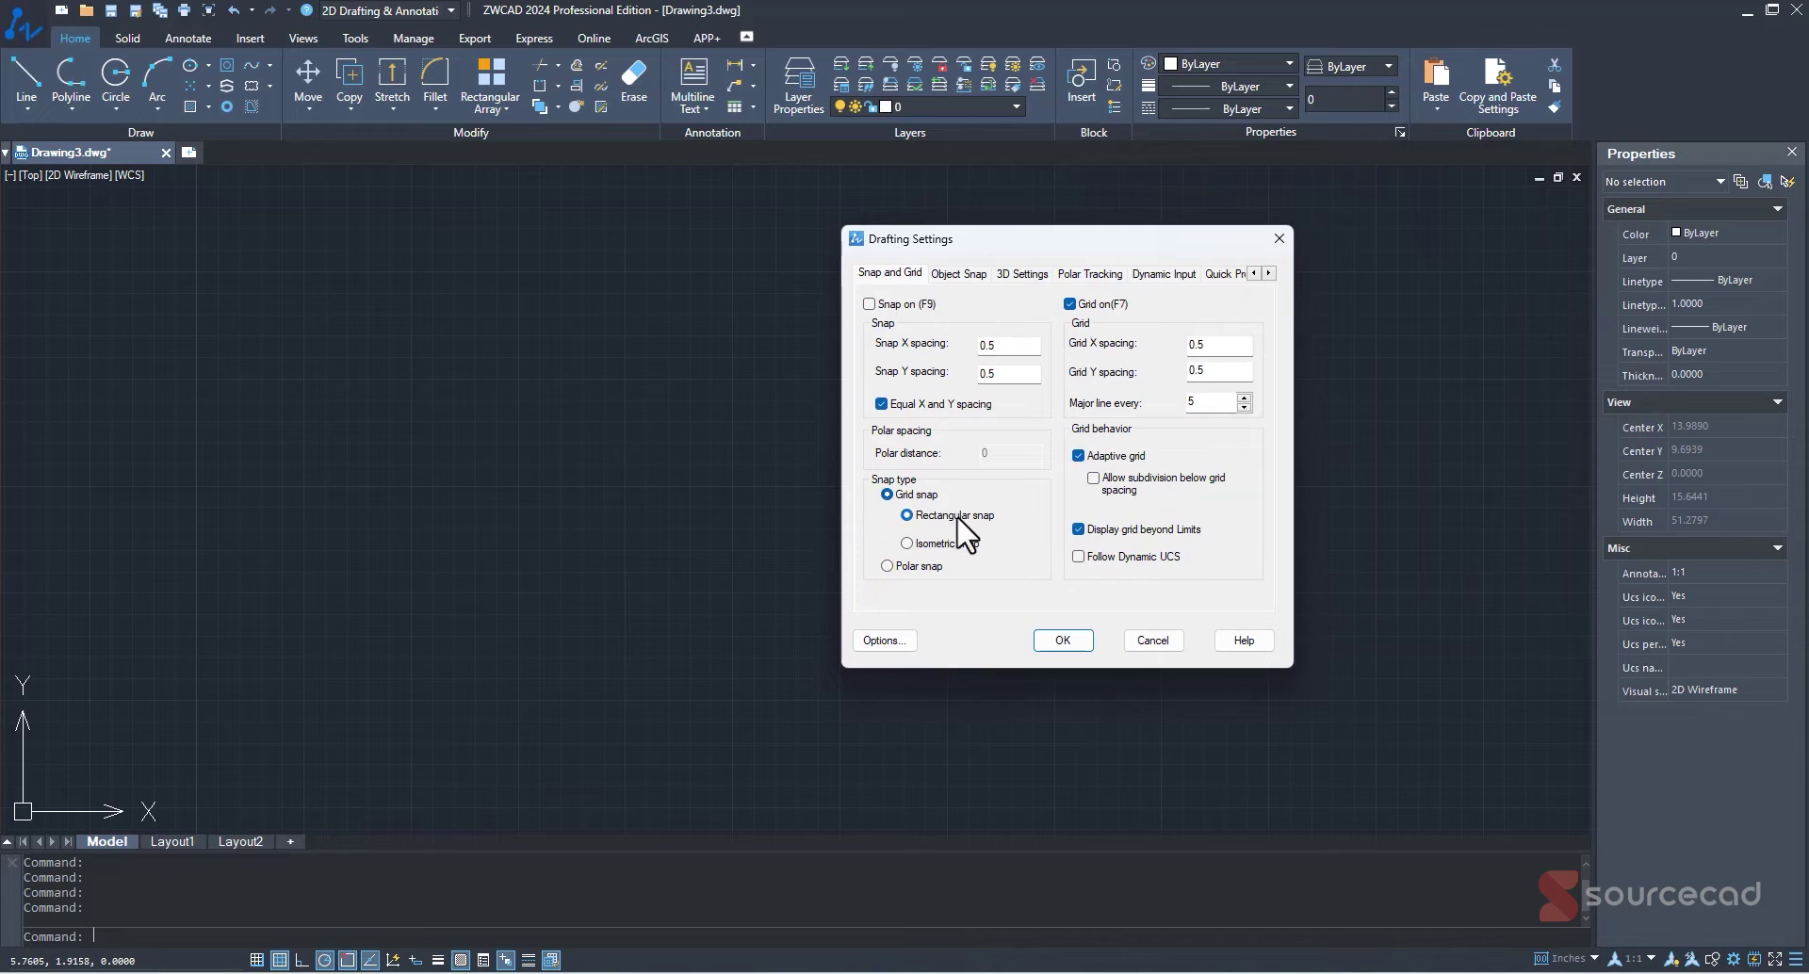
{"action": "left_click", "coordinate": [1058, 641]}
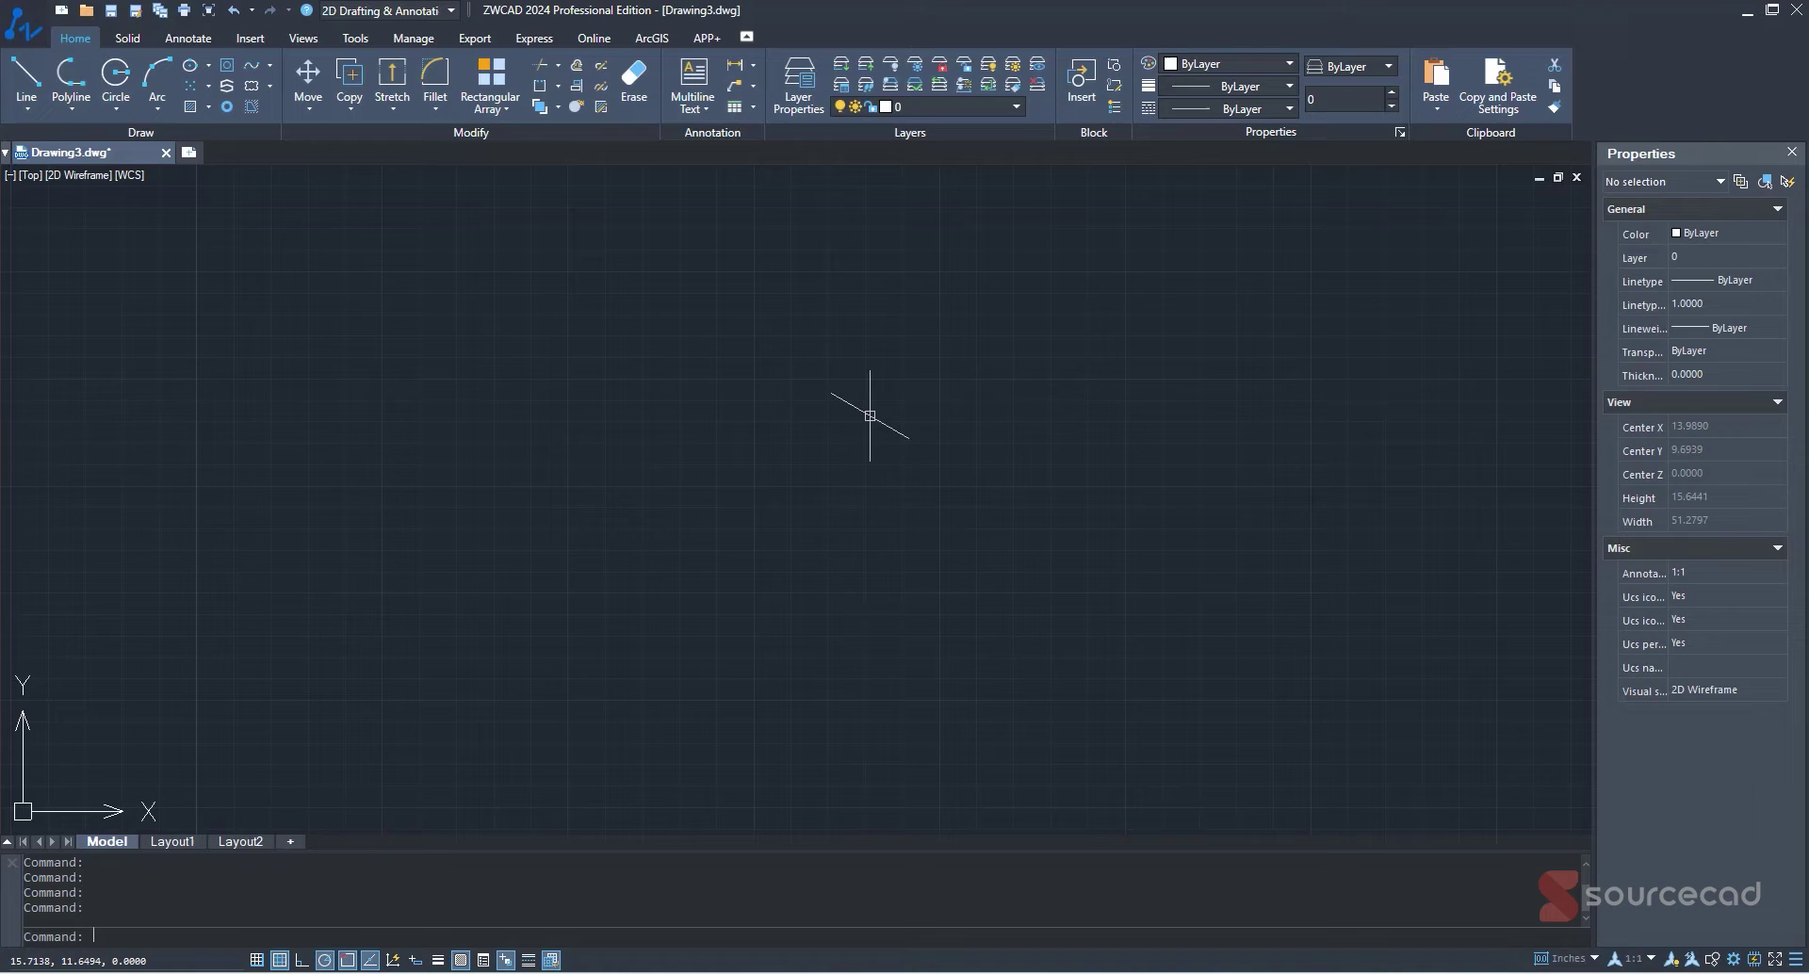
Cycle through the Left, Right and Top isoplanes with F5 and ISOPLANE, ending on Top.
{"action": "key", "text": "F5"}
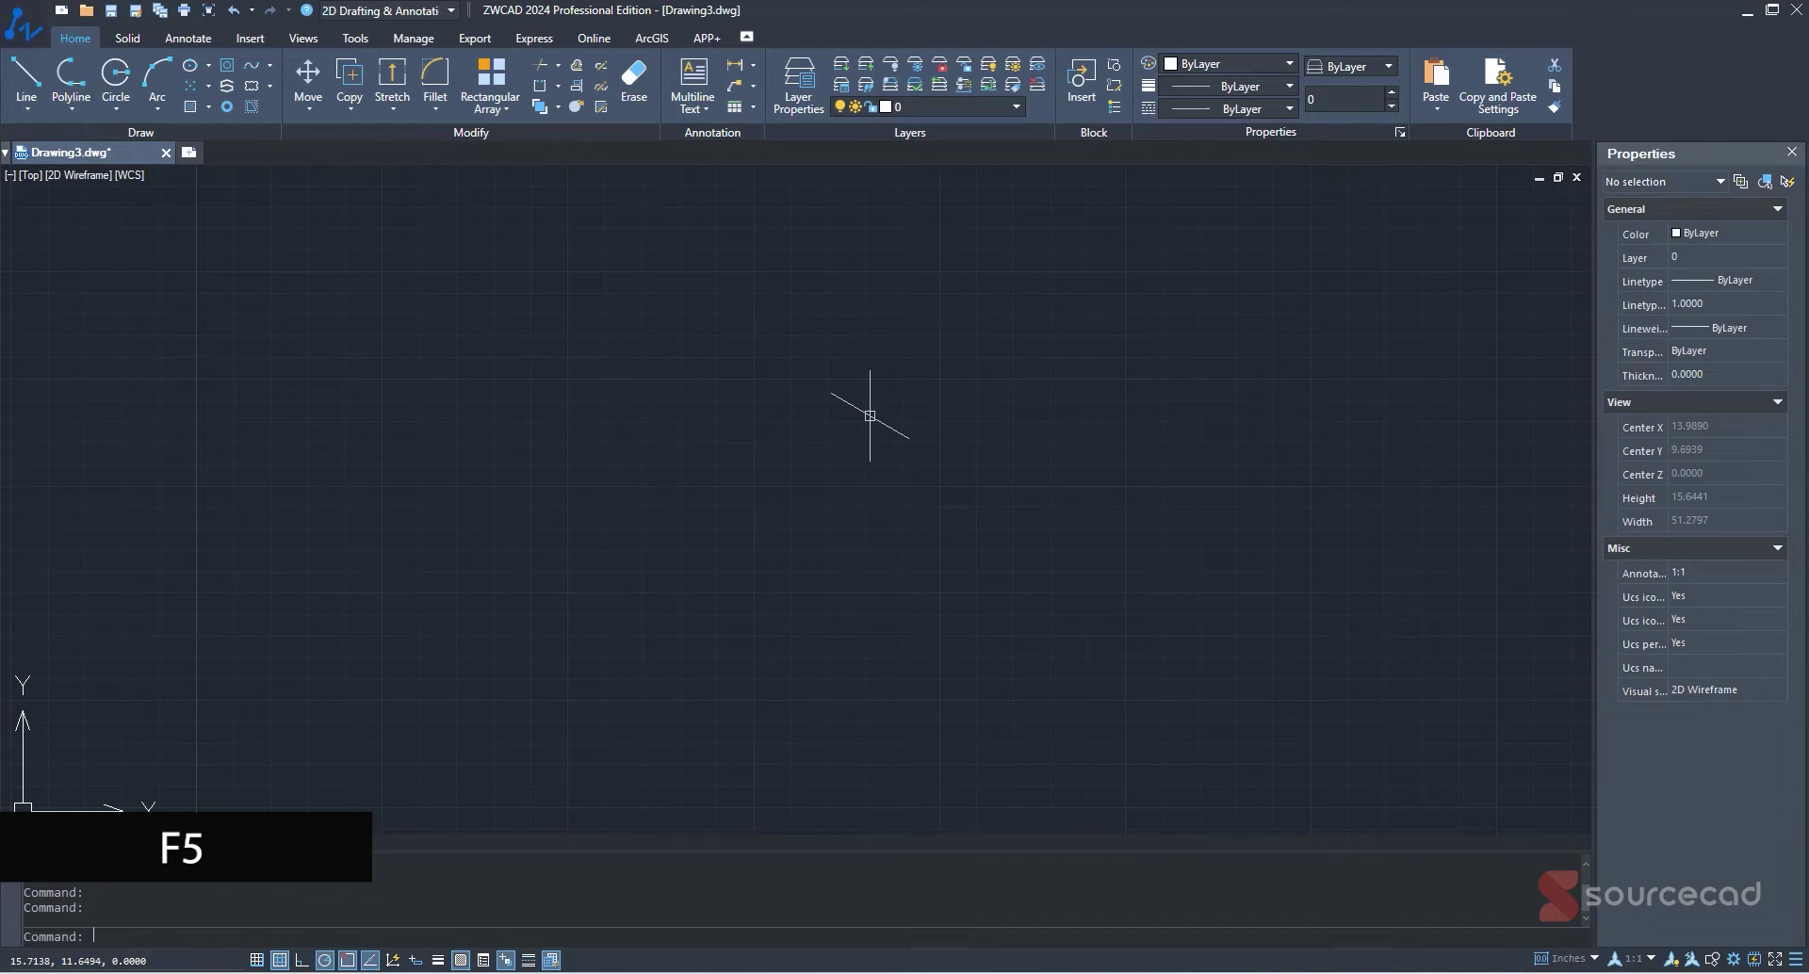
{"action": "key", "text": "F5"}
{"action": "key", "text": "F5"}
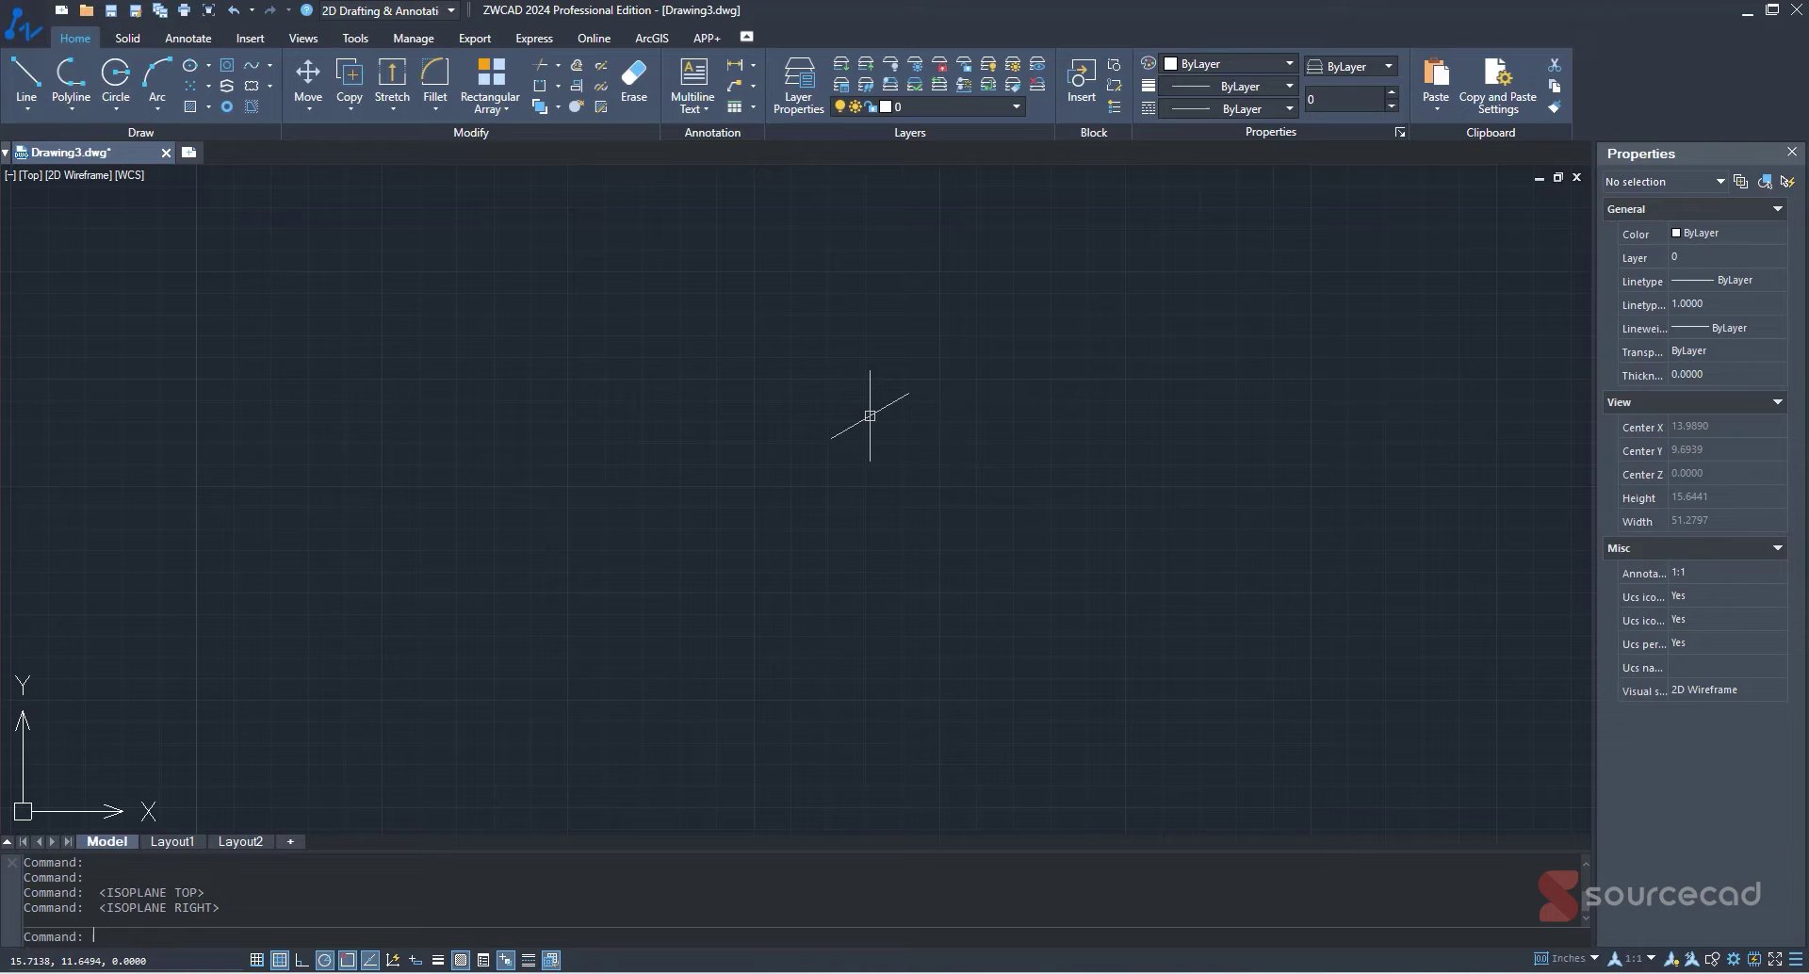
{"action": "key", "text": "F5"}
{"action": "key", "text": "F5"}
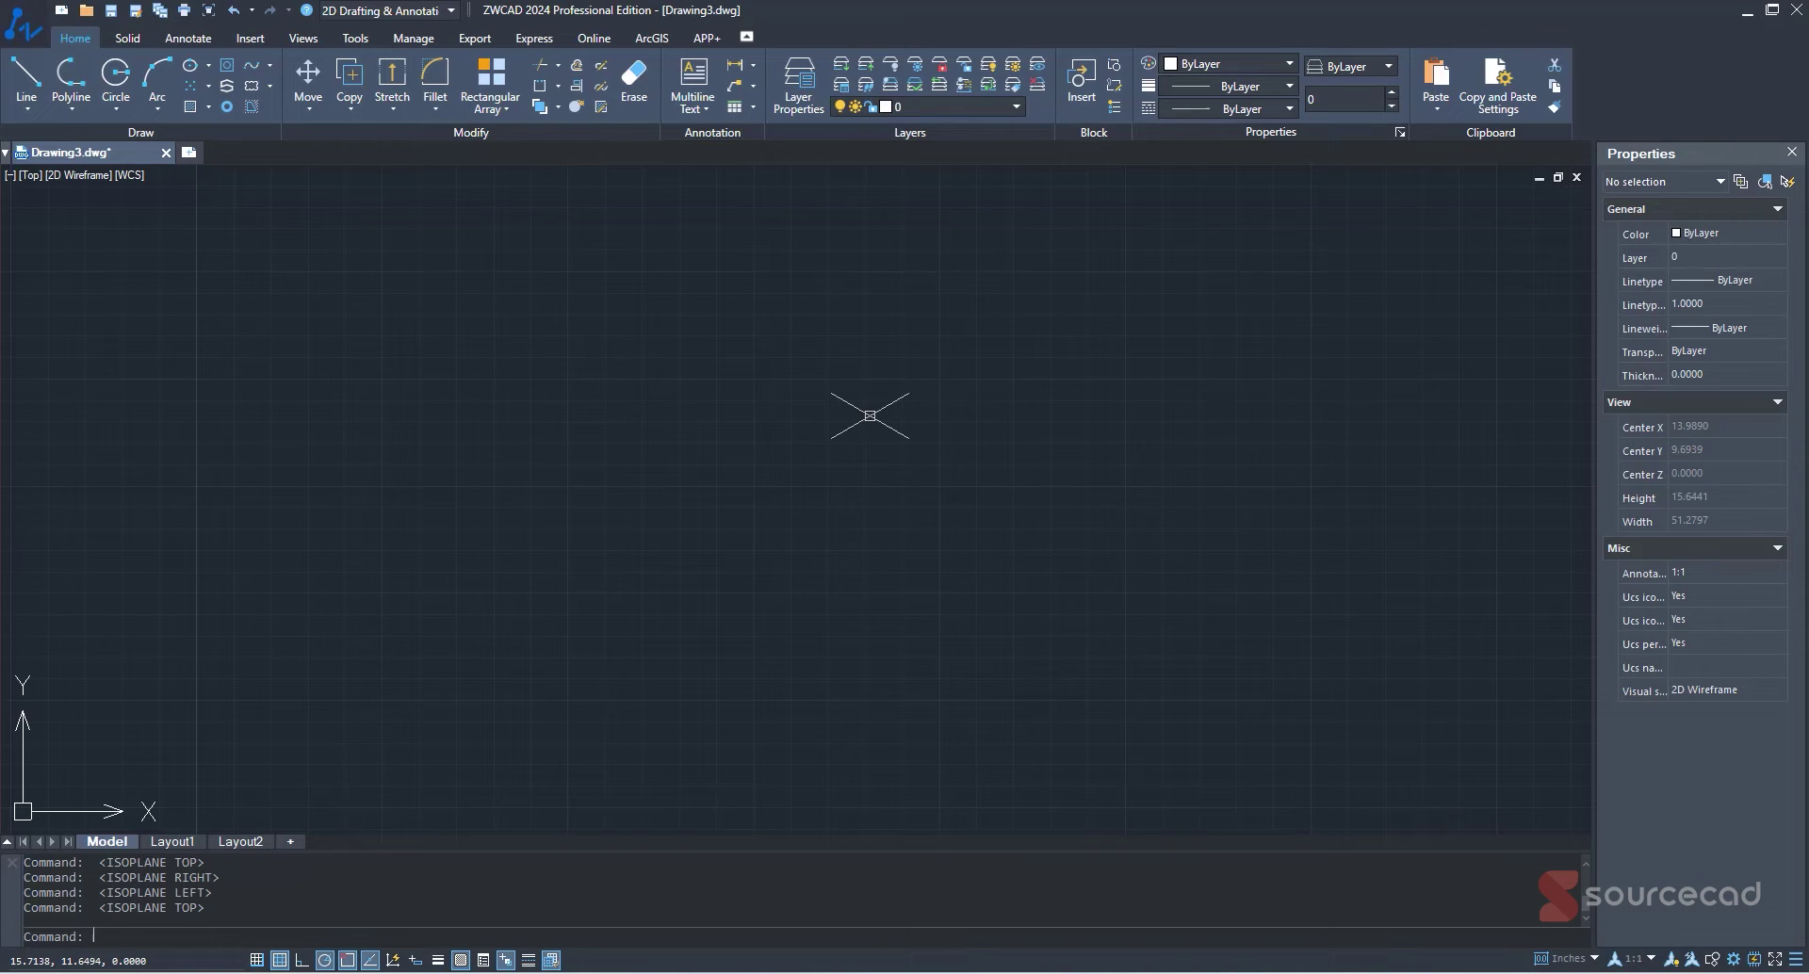
{"action": "type", "text": "ISOPLANE"}
{"action": "key", "text": "Return"}
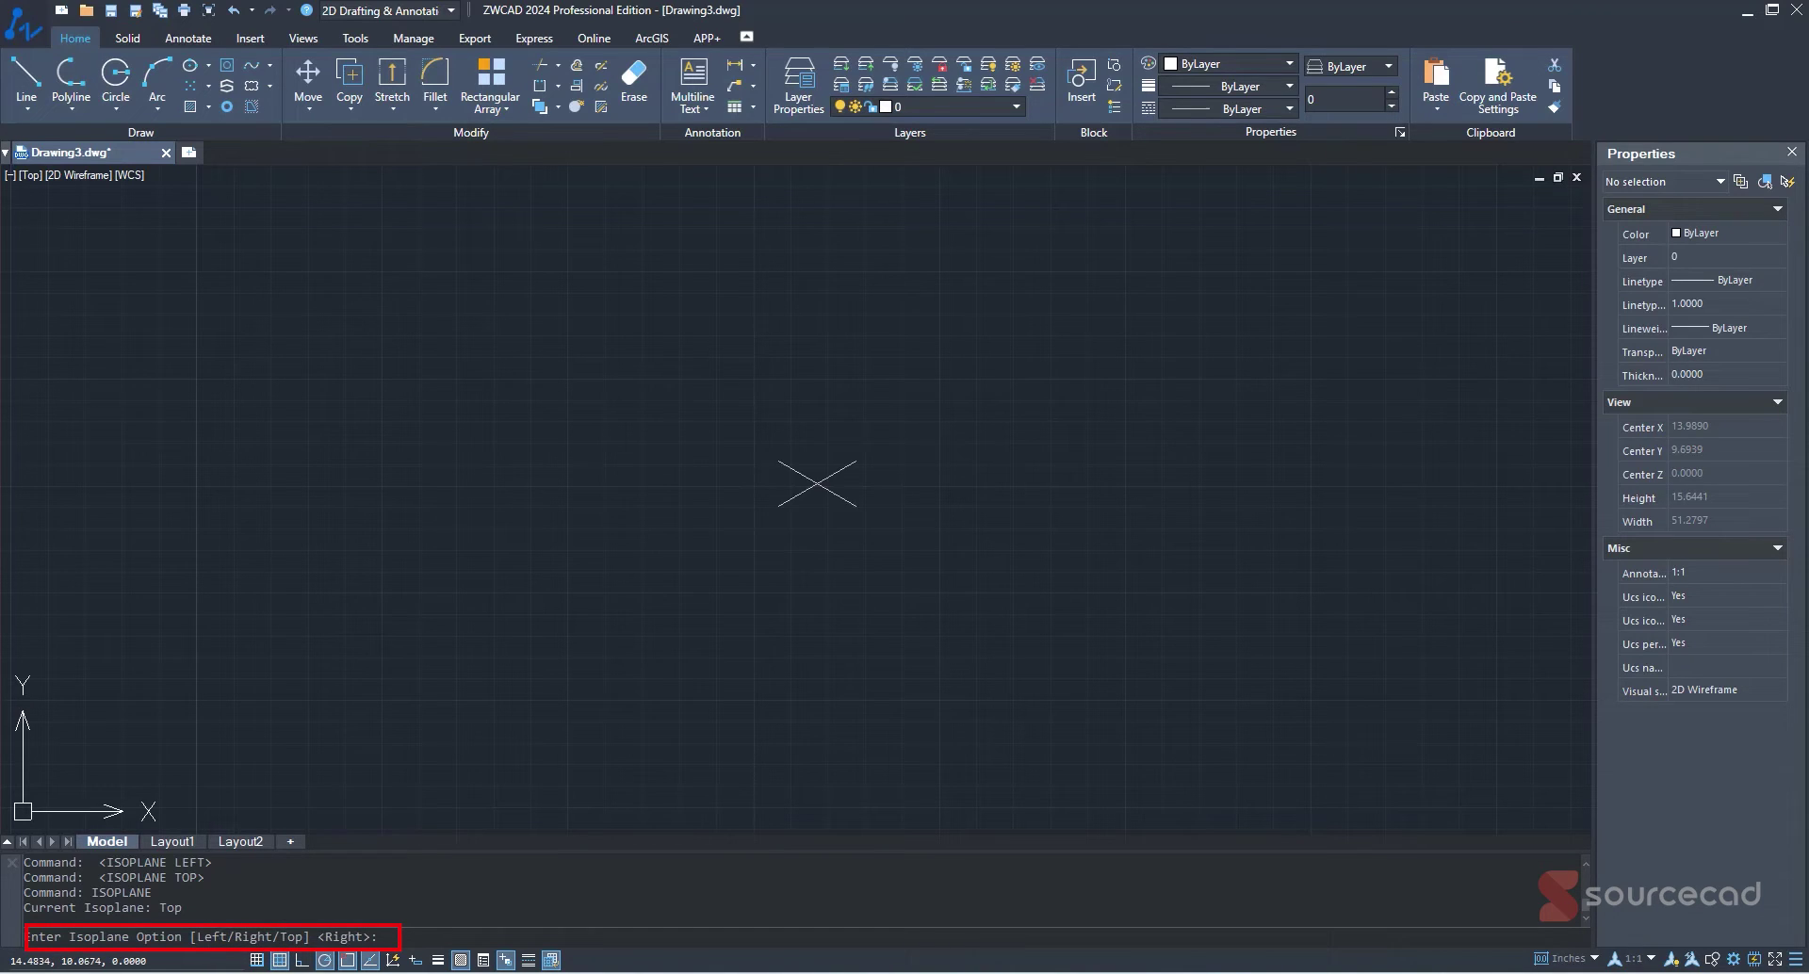
{"action": "key", "text": "Escape"}
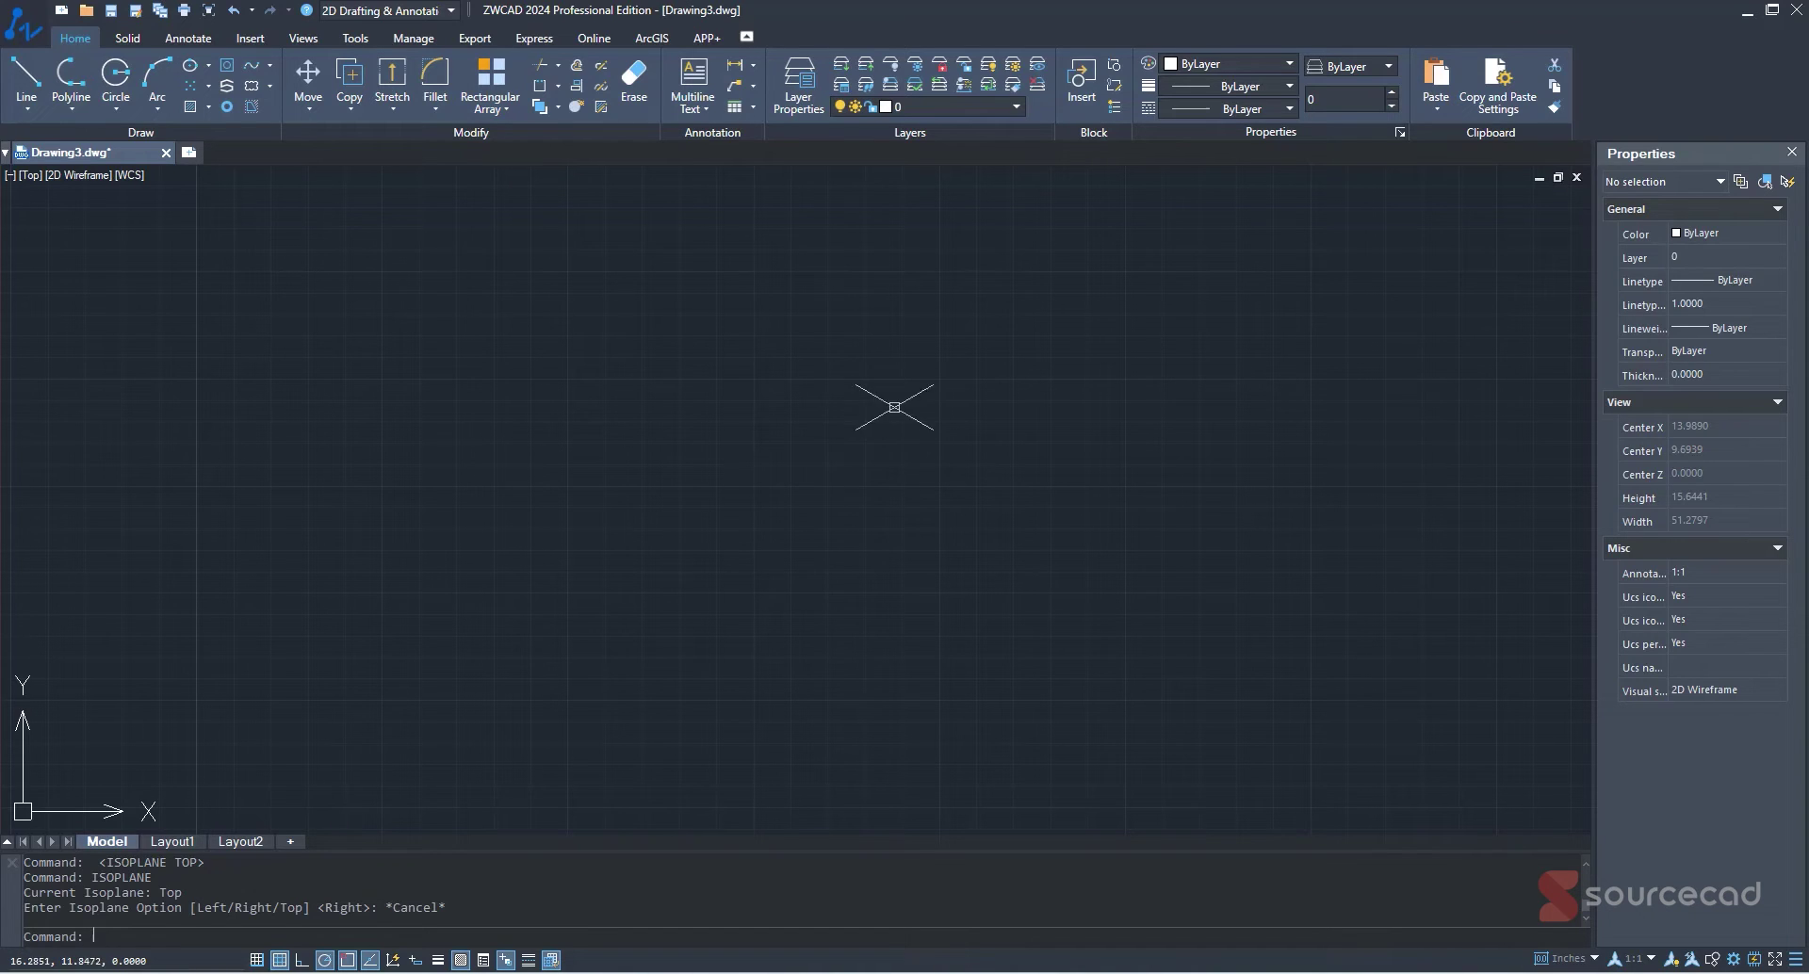
Turn the grid off and set the polar tracking increment angle to 30°.
{"action": "left_click", "coordinate": [279, 960]}
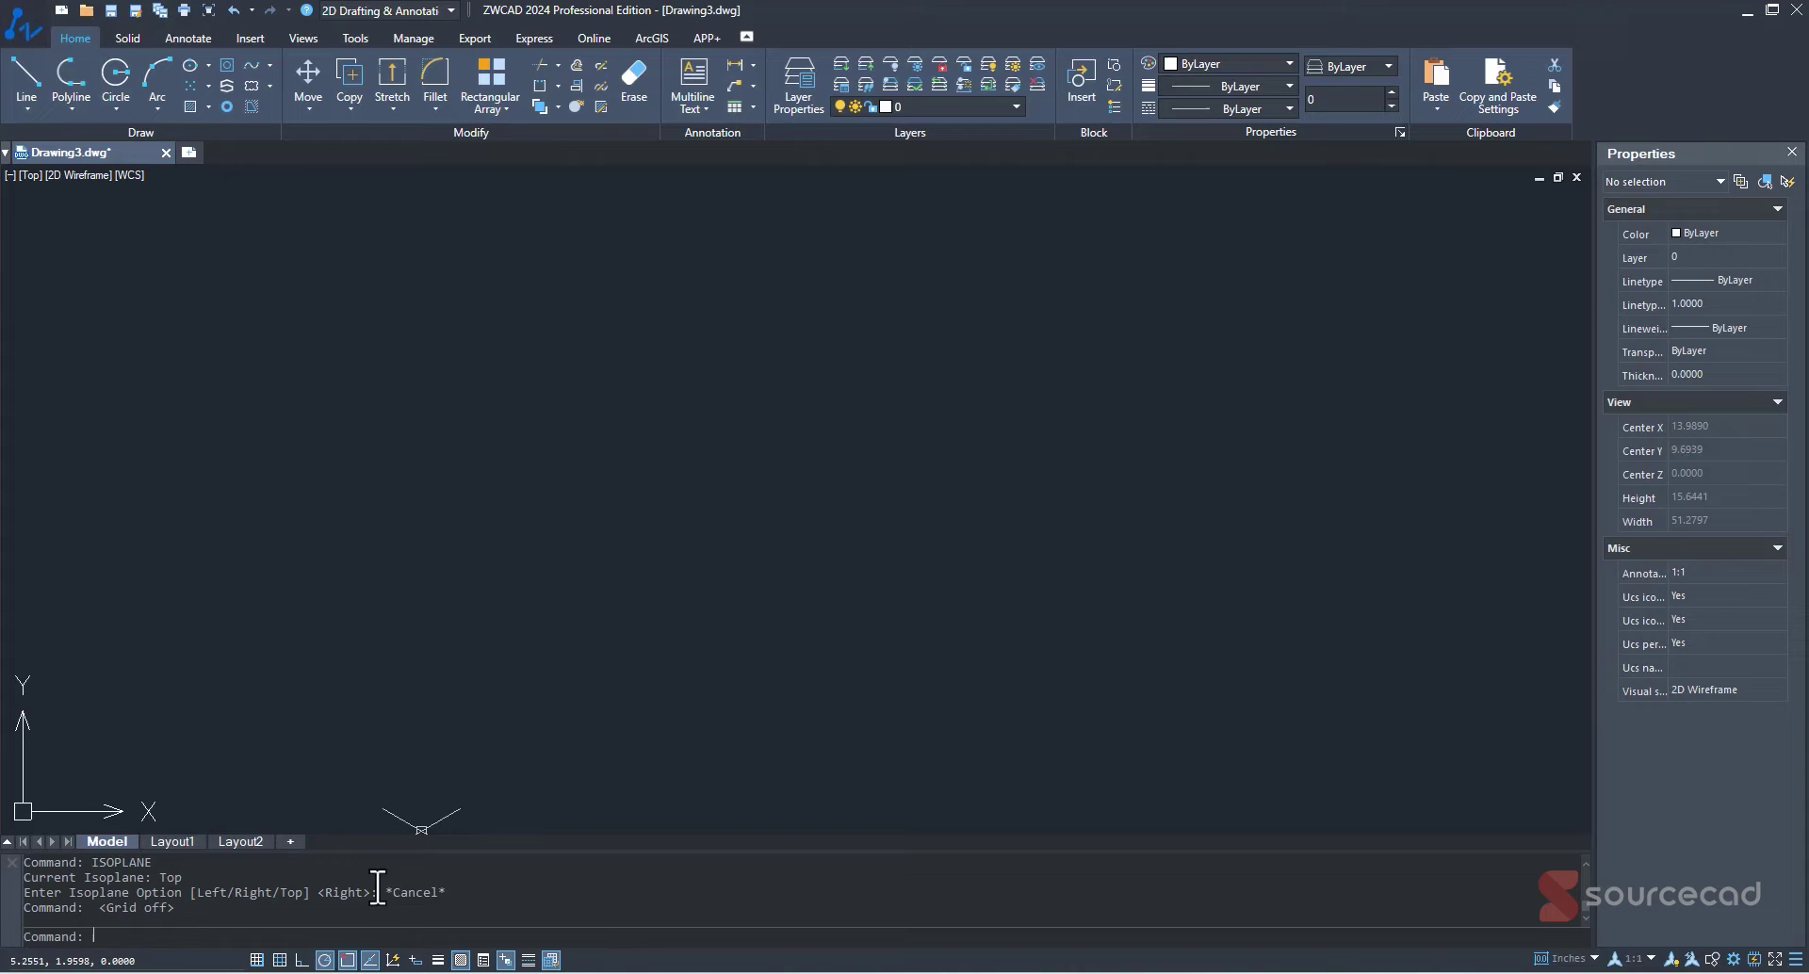
{"action": "right_click", "coordinate": [325, 961]}
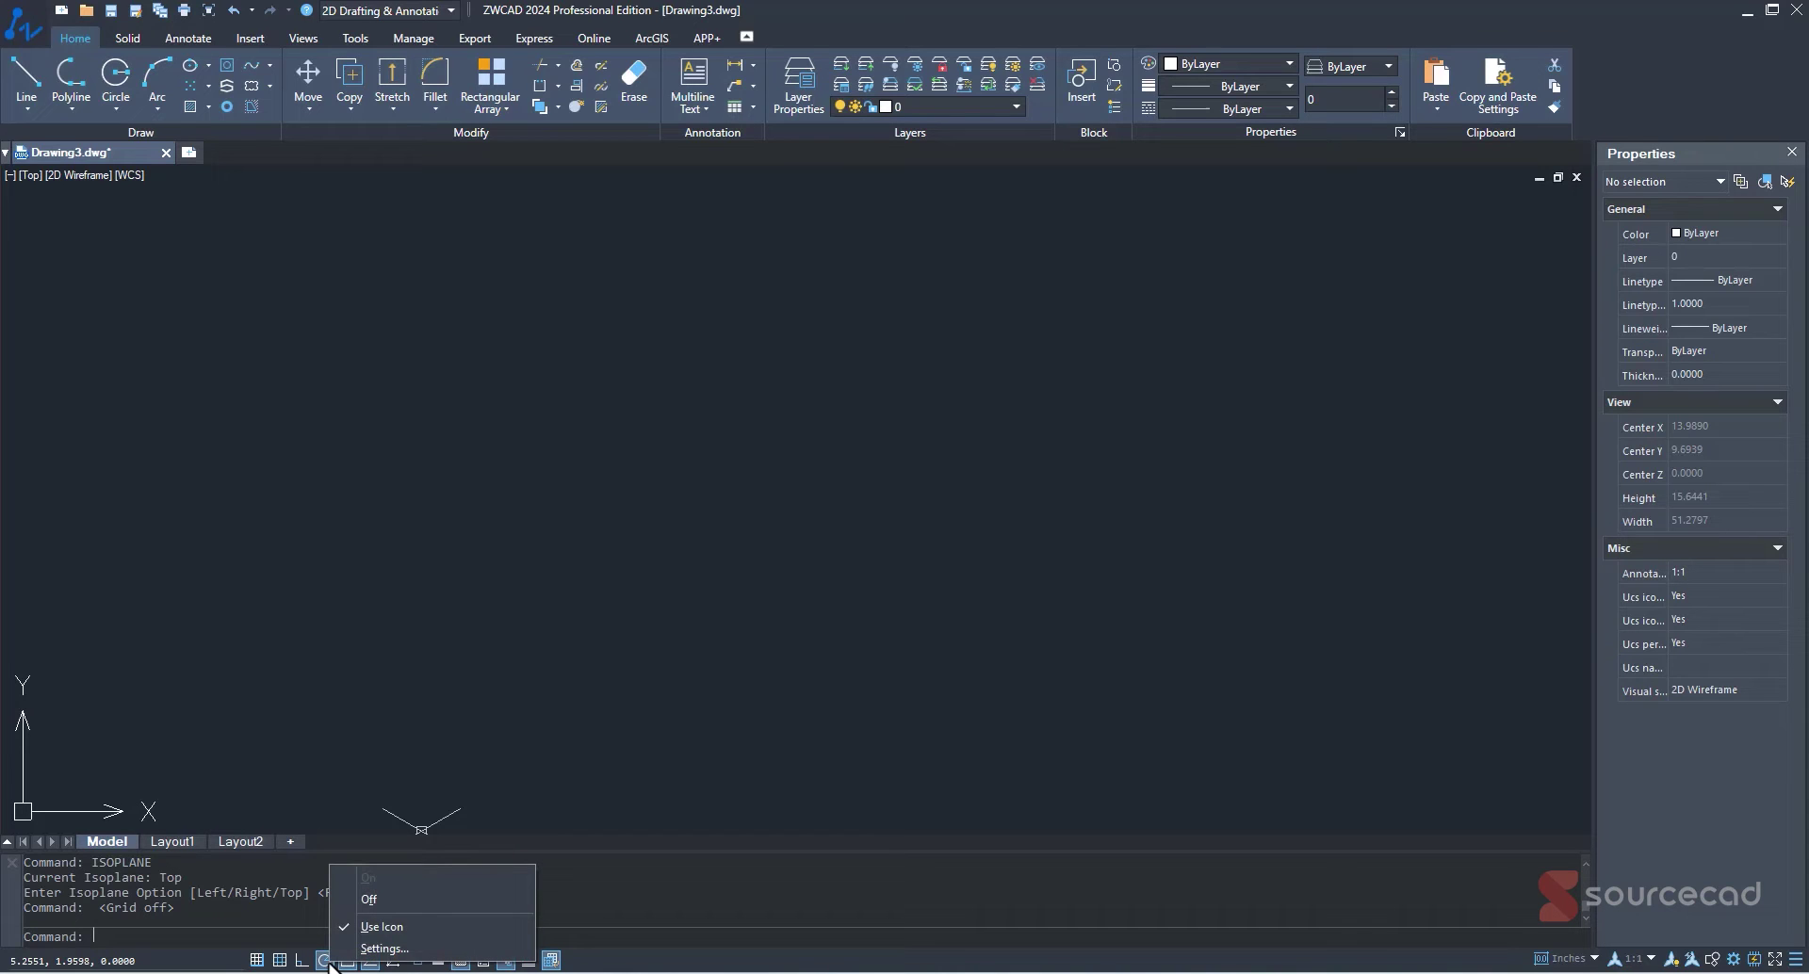
{"action": "left_click", "coordinate": [381, 951]}
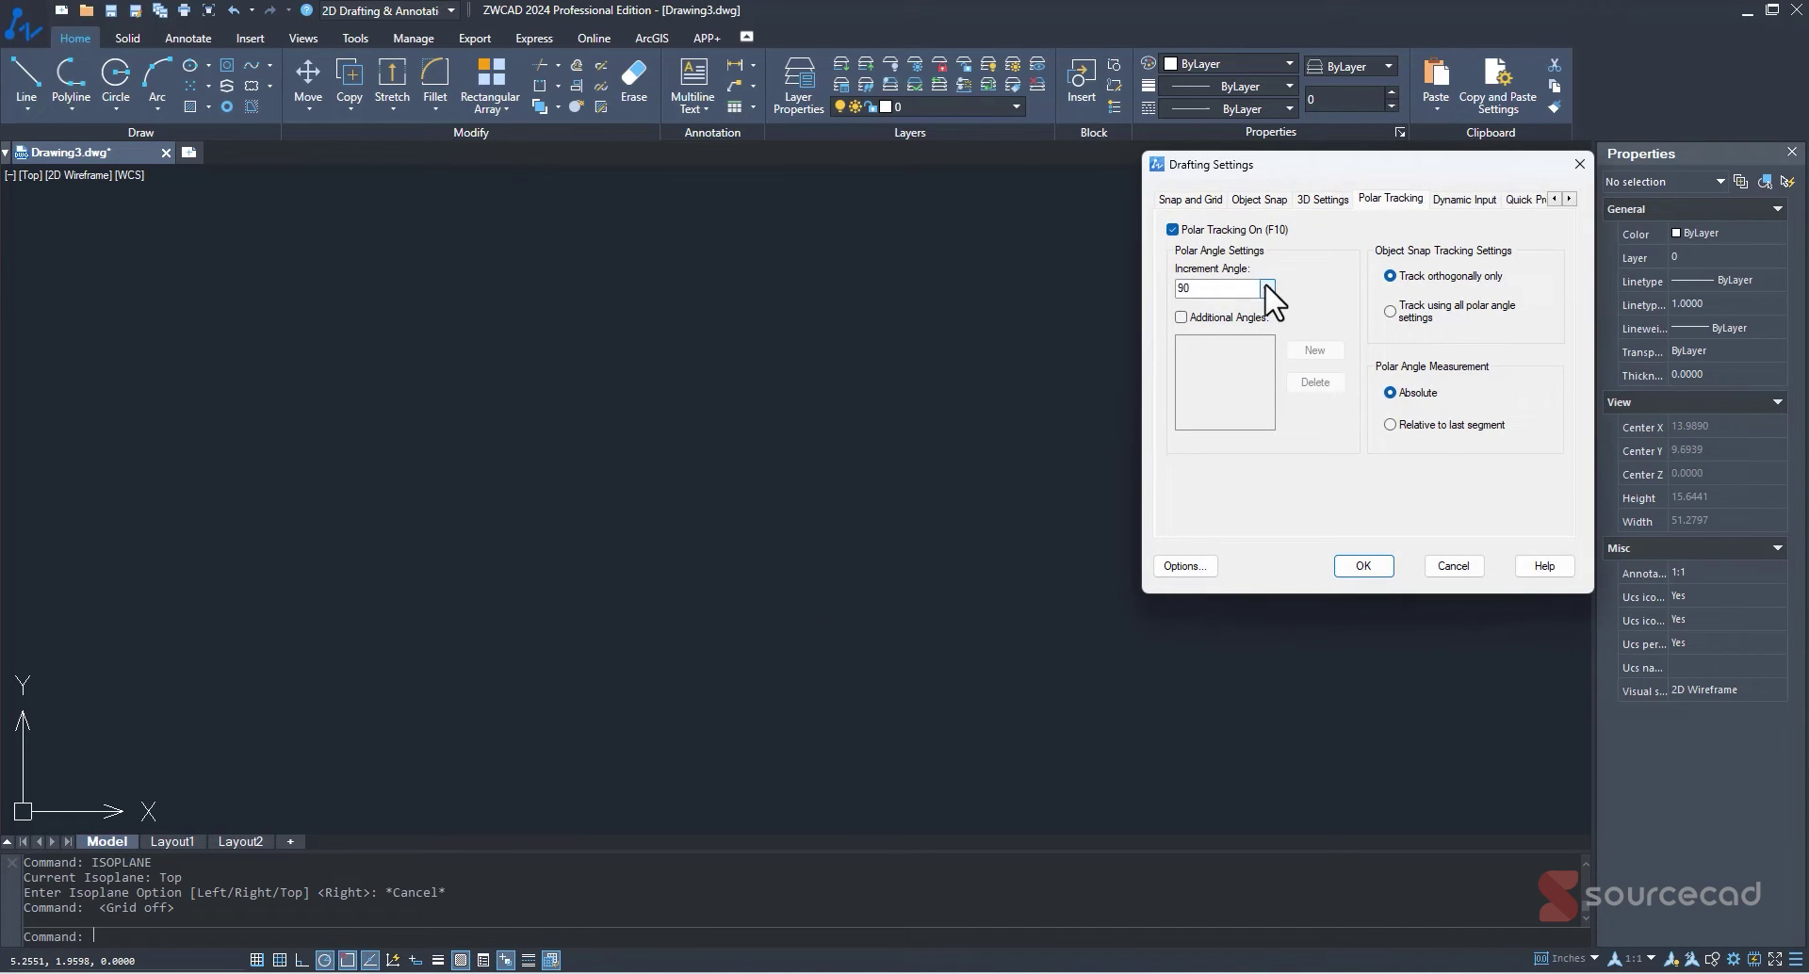
{"action": "left_click", "coordinate": [1268, 289]}
{"action": "left_click", "coordinate": [1241, 330]}
{"action": "left_click", "coordinate": [1367, 566]}
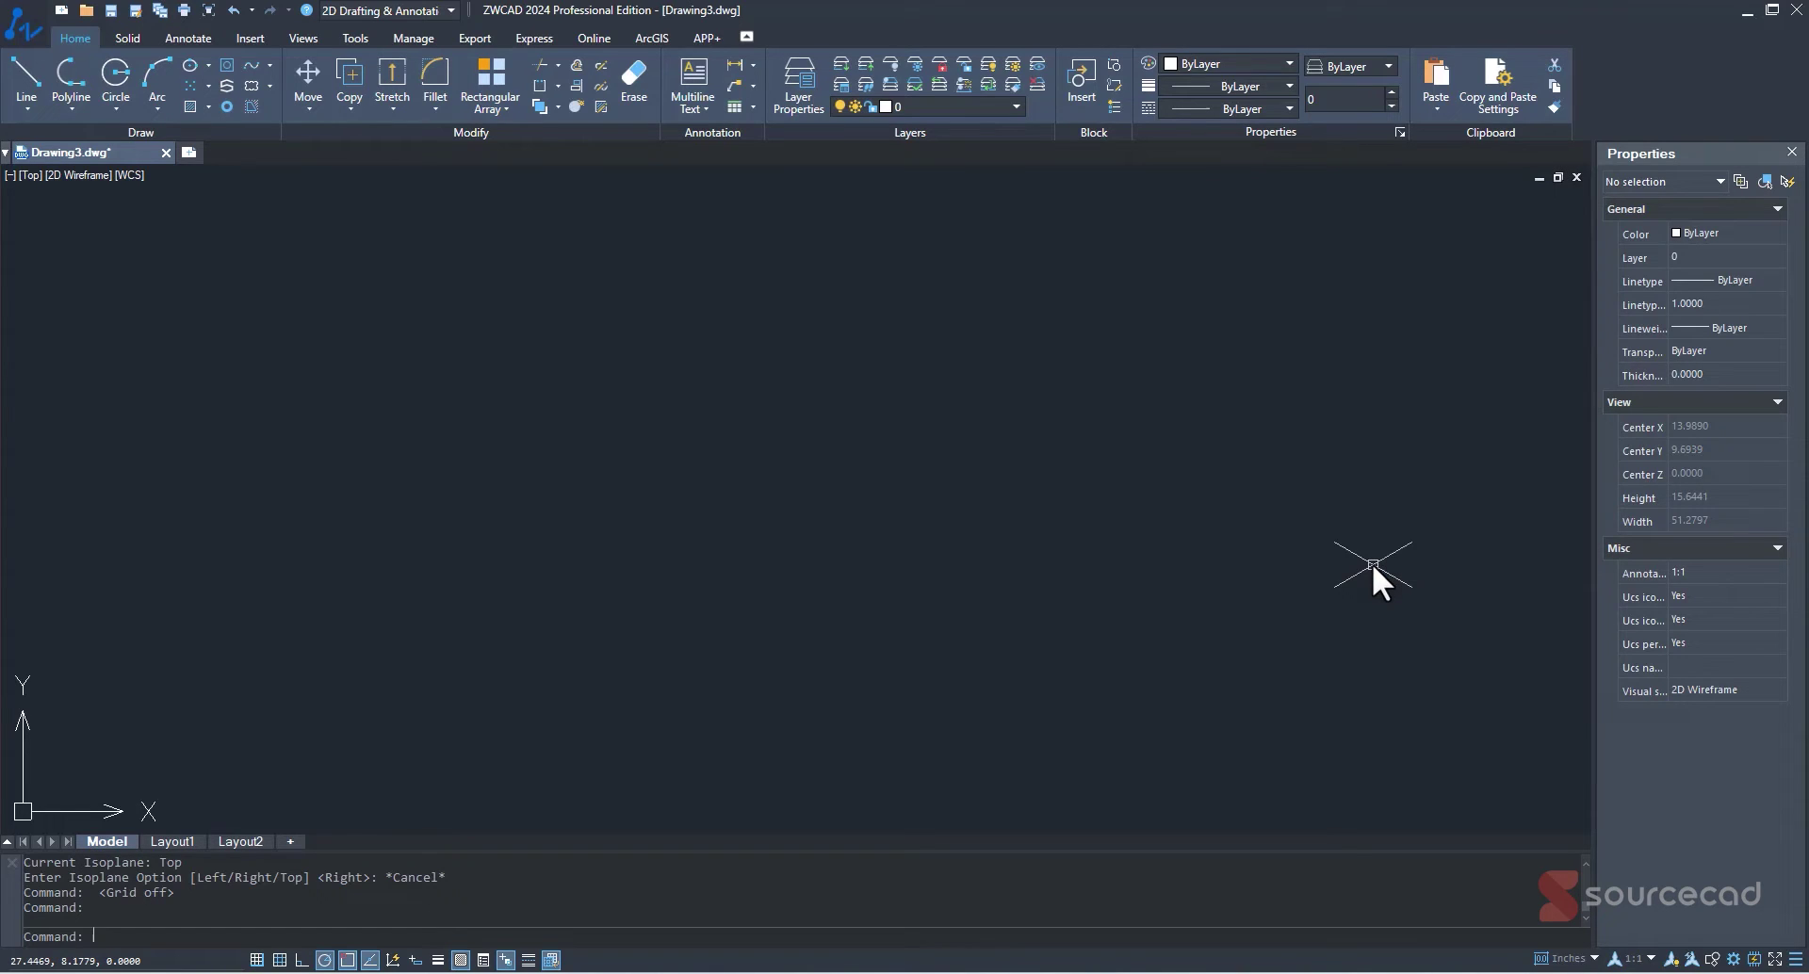
Draw the isometric base rhombus with four 5-unit sides, closing at the start corner.
{"action": "left_click", "coordinate": [17, 74]}
{"action": "left_click", "coordinate": [658, 519]}
{"action": "type", "text": "5"}
{"action": "key", "text": "Return"}
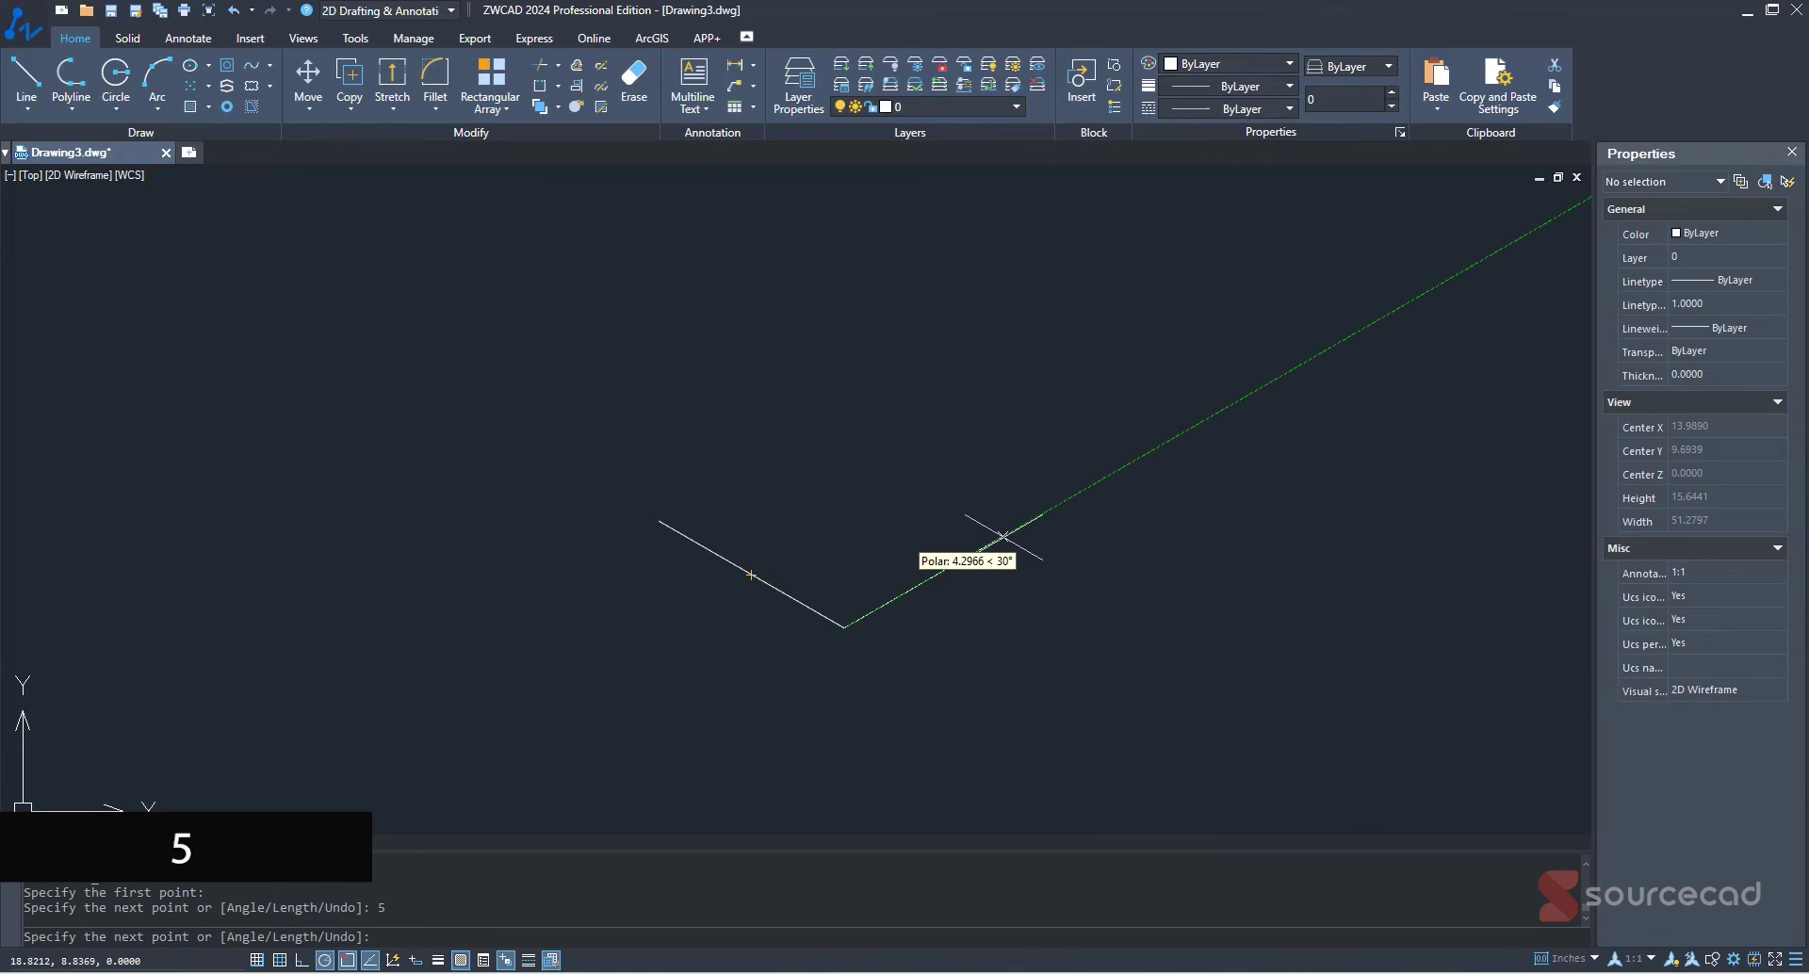
{"action": "type", "text": "5"}
{"action": "key", "text": "Return"}
{"action": "type", "text": "5"}
{"action": "key", "text": "Return"}
{"action": "left_click", "coordinate": [658, 521]}
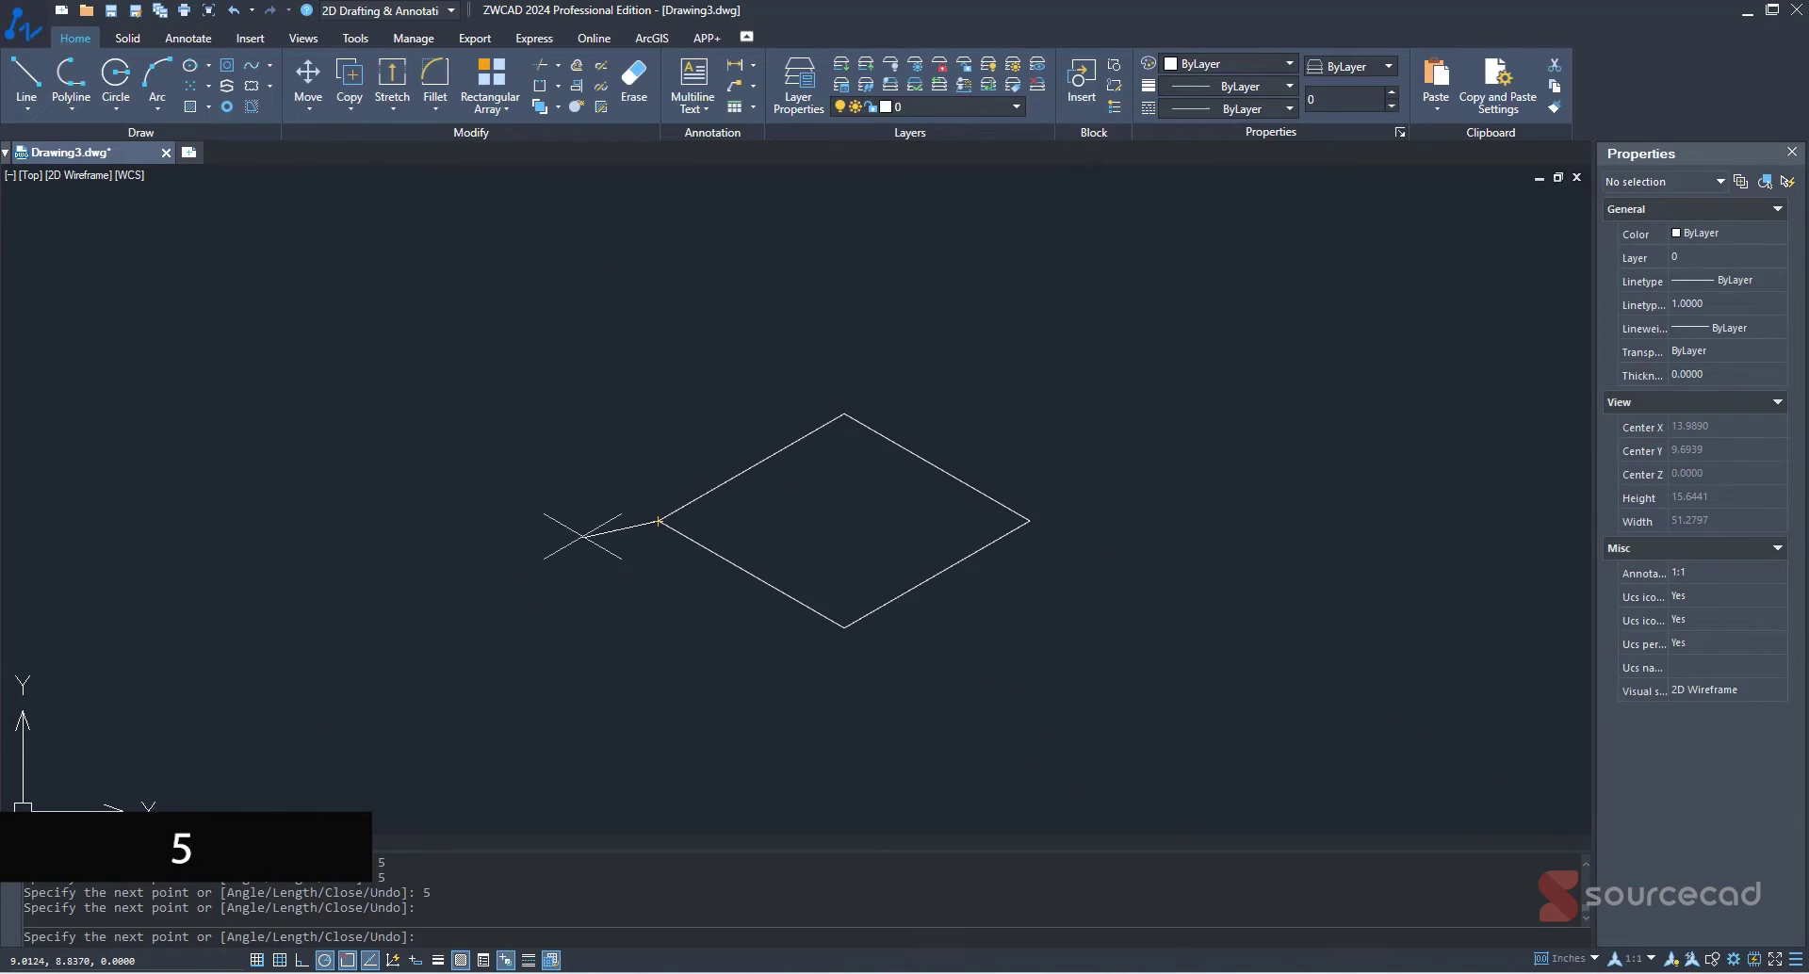
Draw the upright face: 10 units up, a 5-unit top edge, and back down to the base.
{"action": "type", "text": "10"}
{"action": "key", "text": "Return"}
{"action": "middle_click_drag", "start_coordinate": [731, 291], "coordinate": [673, 527]}
{"action": "type", "text": "5"}
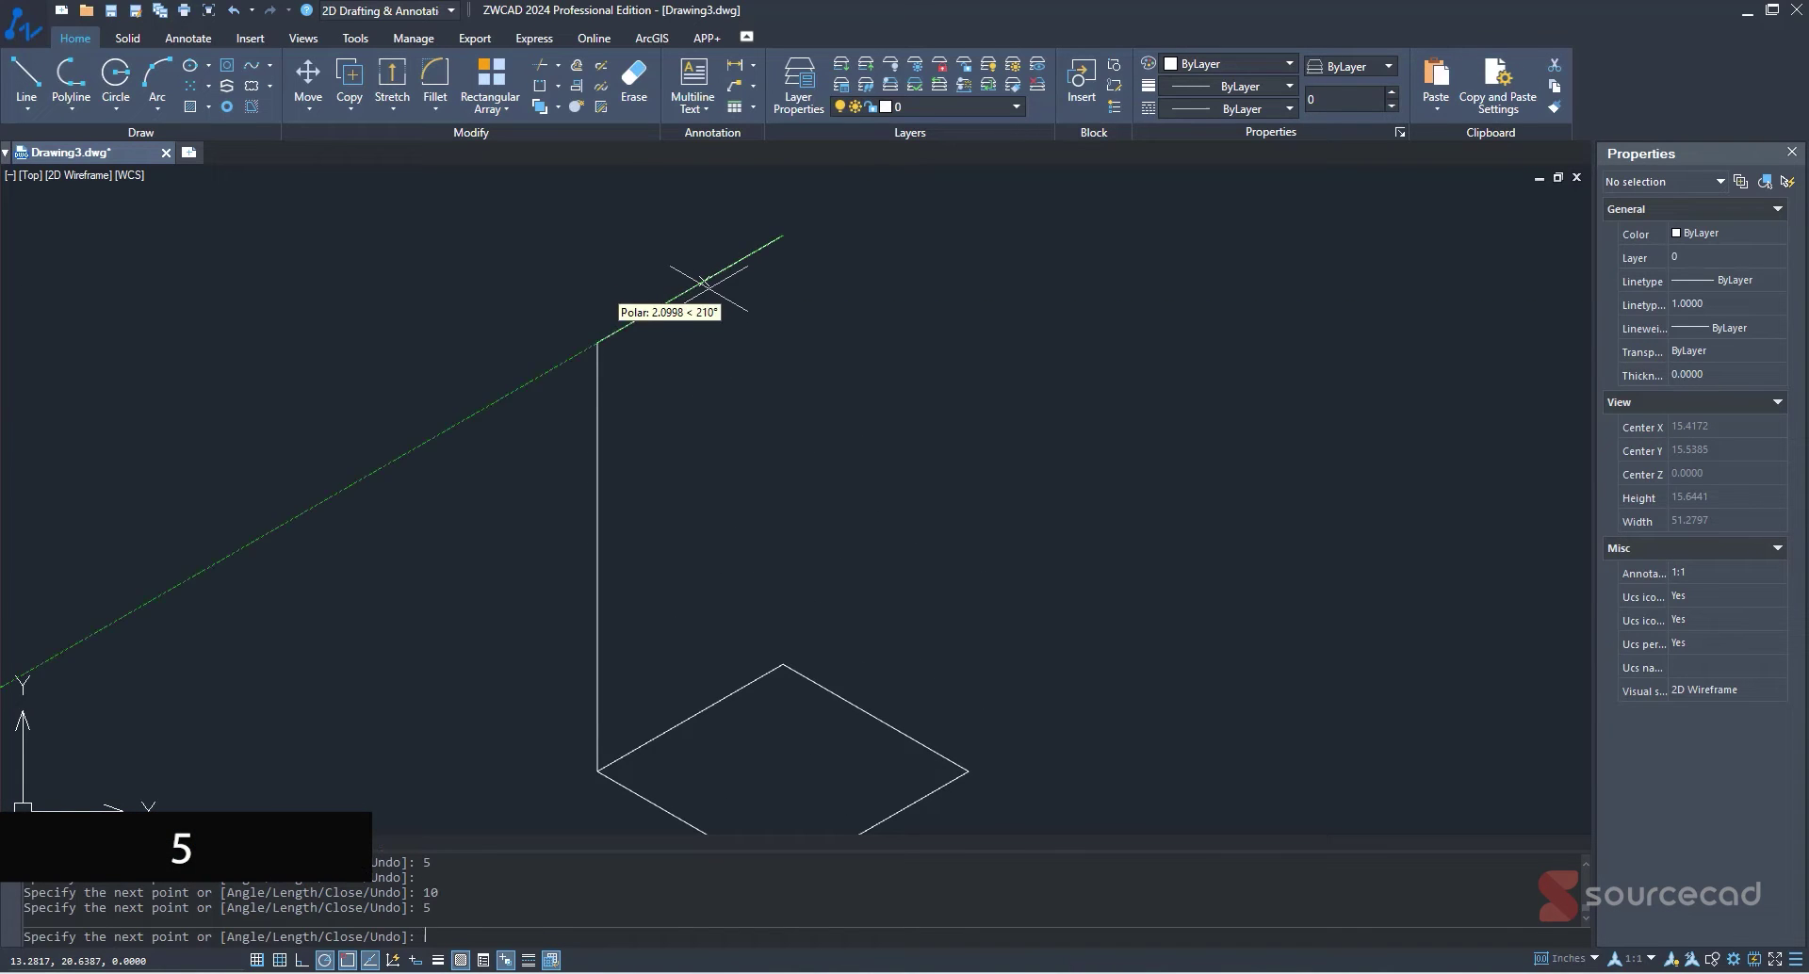
{"action": "key", "text": "Return"}
{"action": "left_click", "coordinate": [783, 664]}
{"action": "key", "text": "Return"}
Select the three lines of the upright face.
{"action": "scroll", "coordinate": [869, 595], "scroll_direction": "down", "scroll_amount": 2}
{"action": "middle_click_drag", "start_coordinate": [922, 602], "coordinate": [888, 530]}
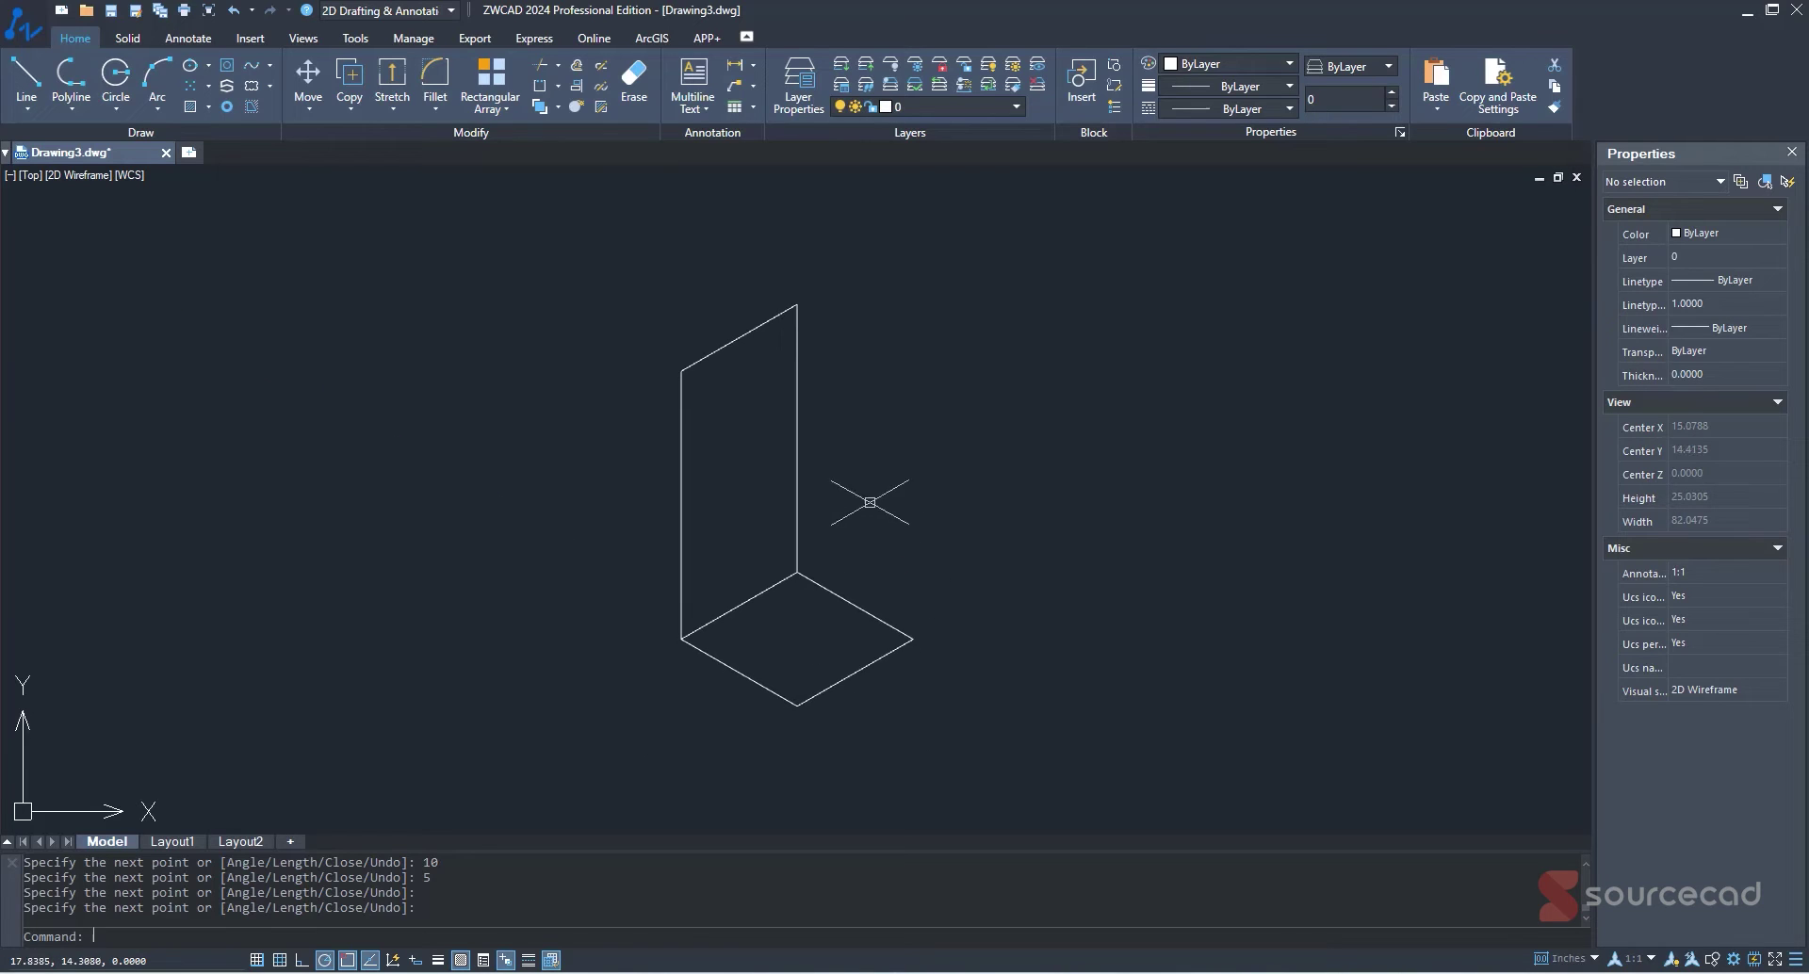
{"action": "left_click_drag", "start_coordinate": [866, 500], "coordinate": [598, 280]}
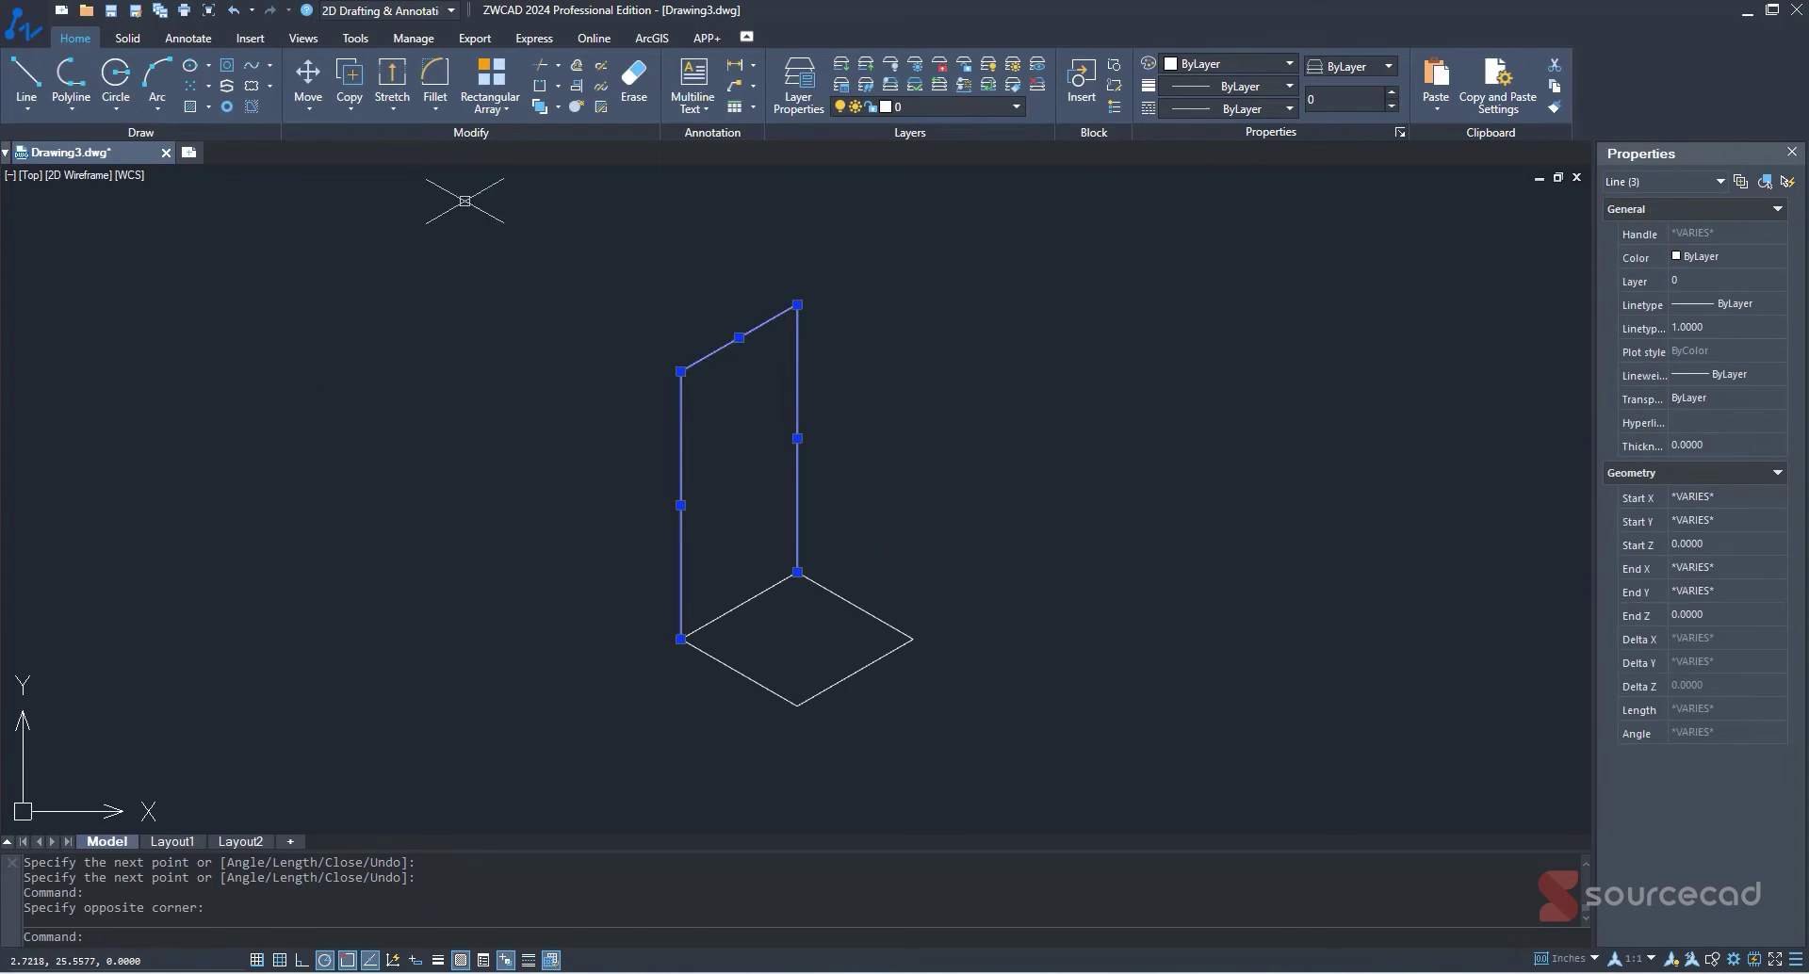
Copy the upright face lines 1.5 units outward.
{"action": "left_click", "coordinate": [353, 74]}
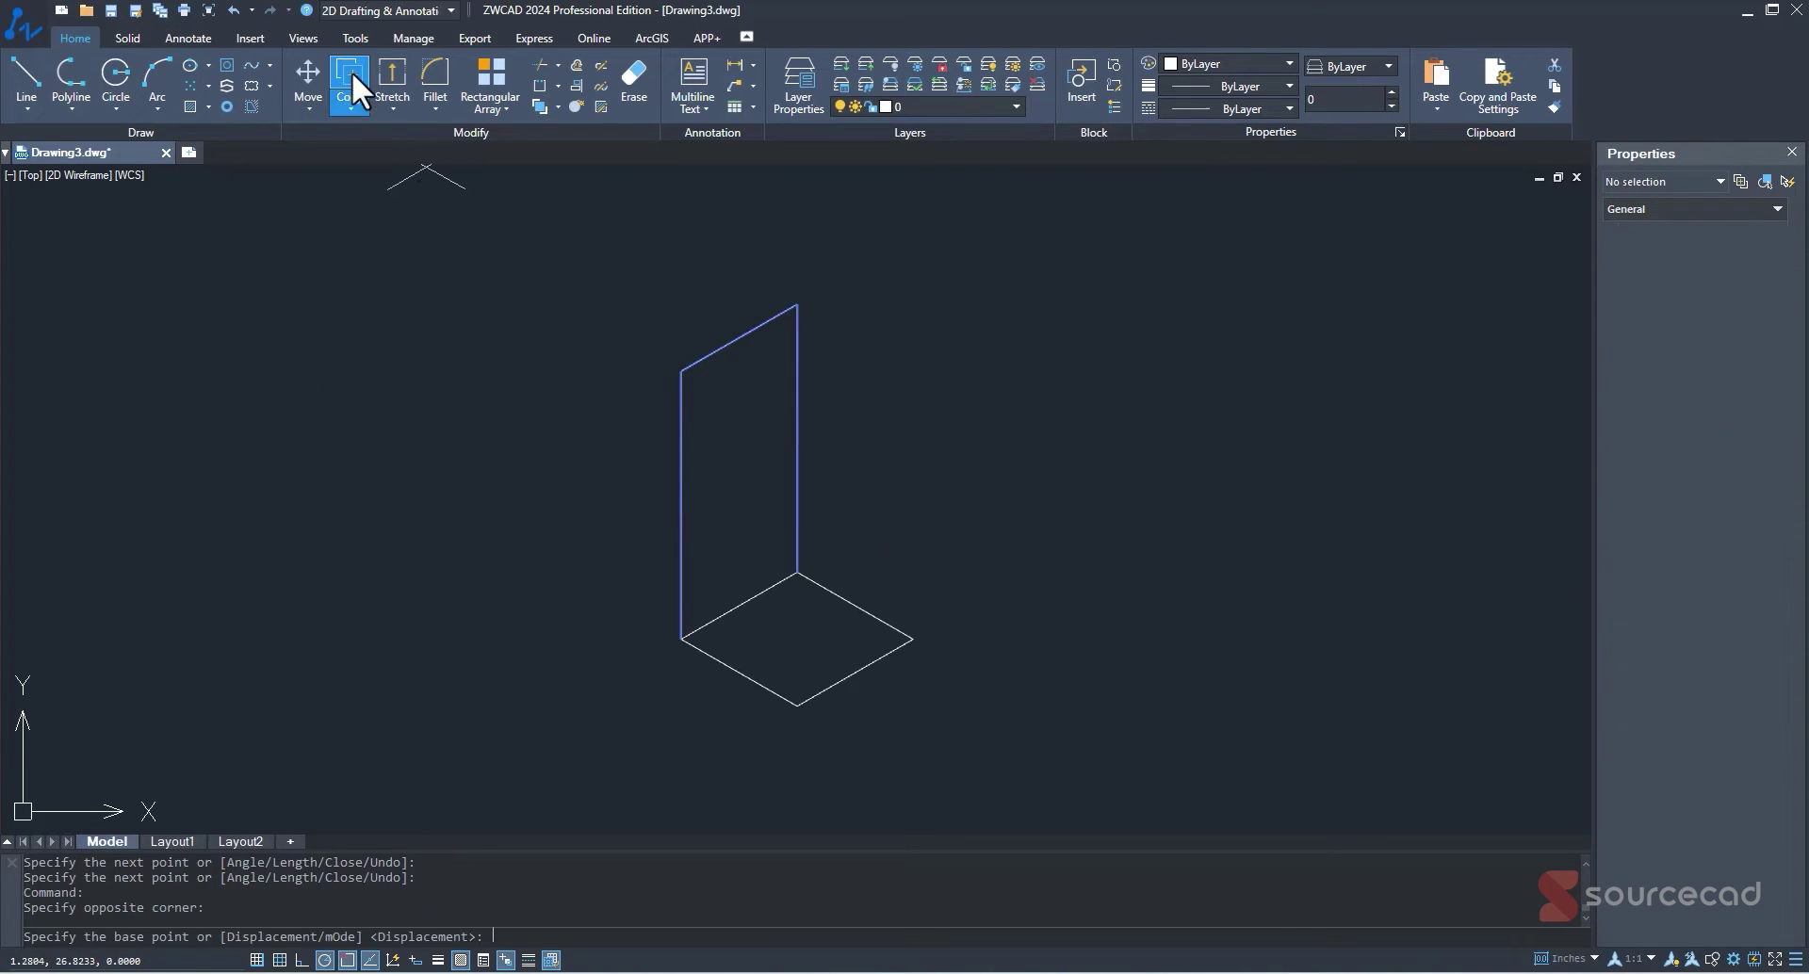
{"action": "left_click", "coordinate": [681, 371]}
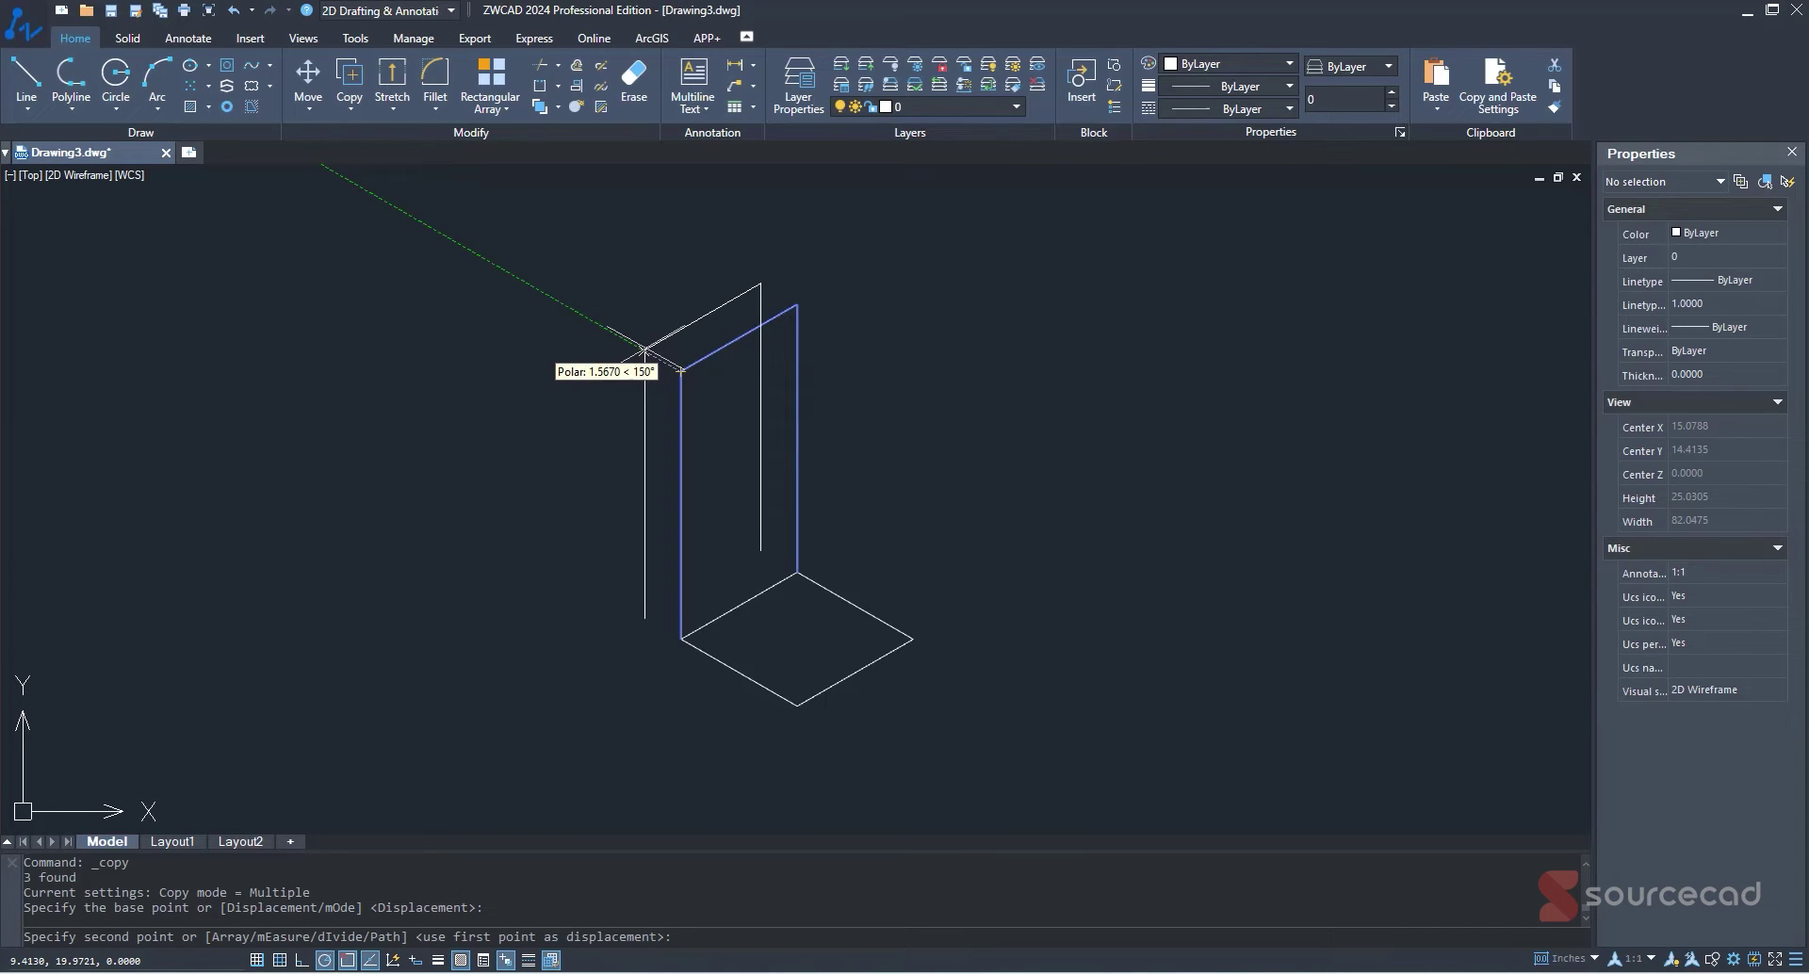
{"action": "type", "text": "1.5"}
{"action": "key", "text": "Return"}
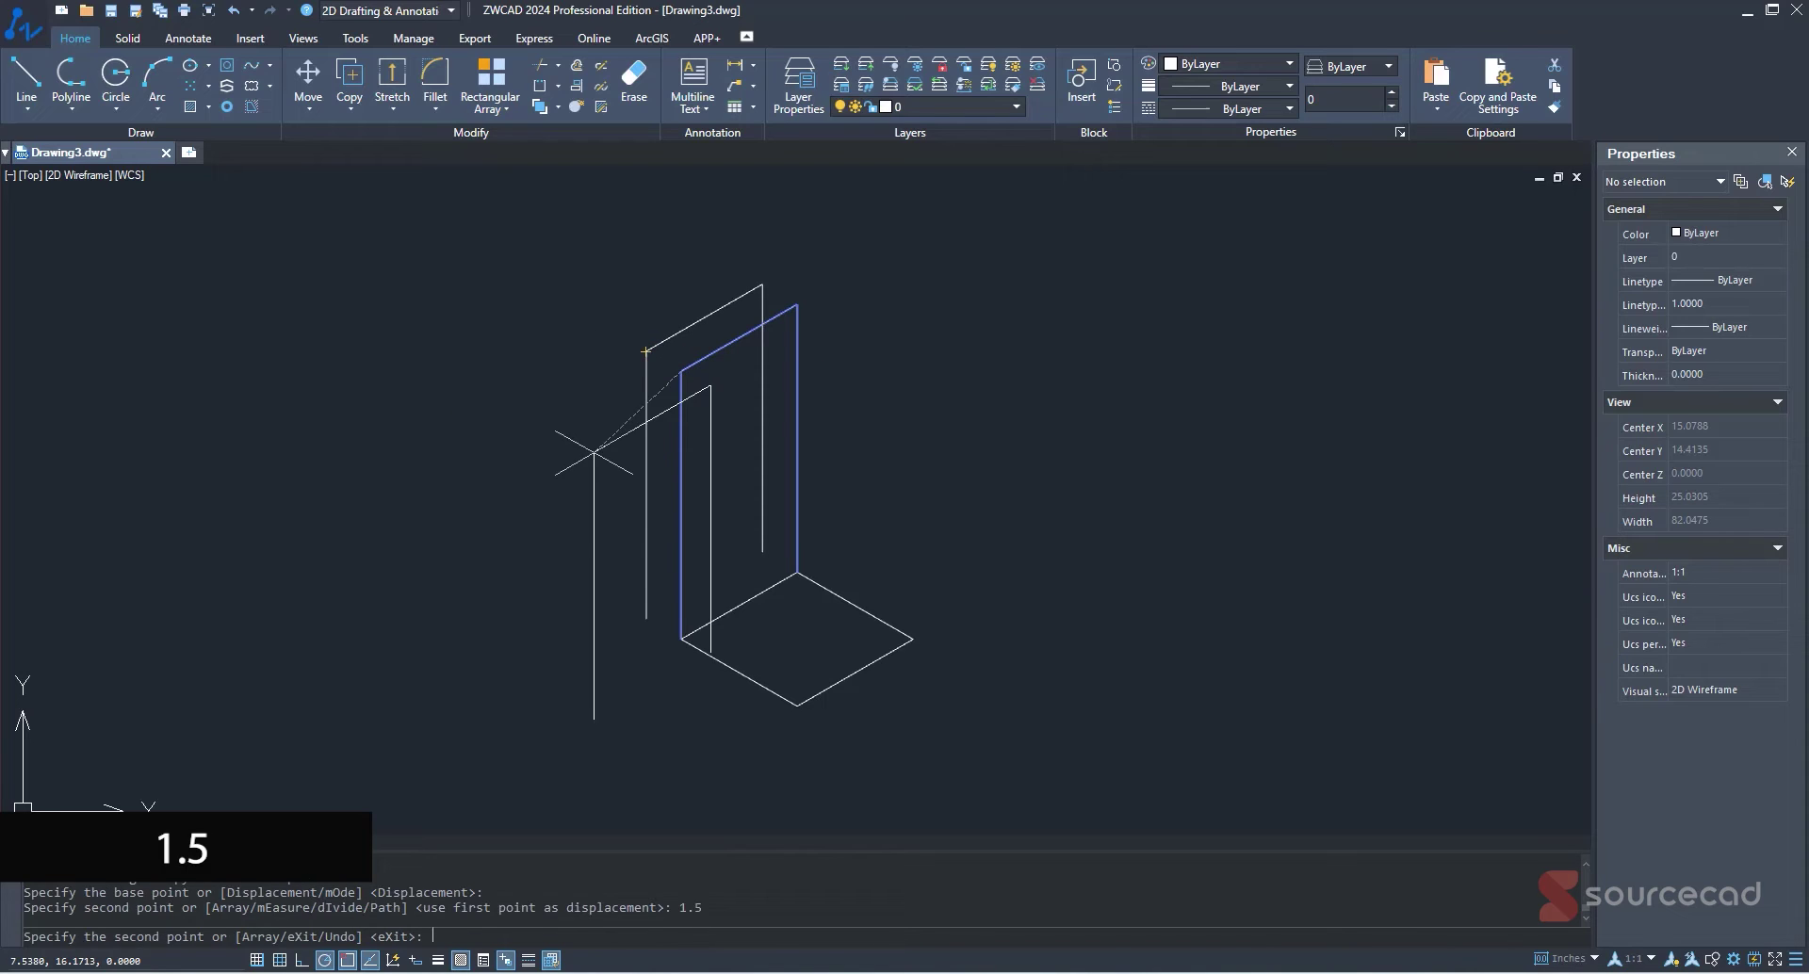
{"action": "key", "text": "Return"}
Copy the three base rhombus lines 1.5 units downward.
{"action": "left_click", "coordinate": [969, 741]}
{"action": "left_click", "coordinate": [789, 618]}
{"action": "left_click", "coordinate": [365, 77]}
{"action": "left_click", "coordinate": [797, 706]}
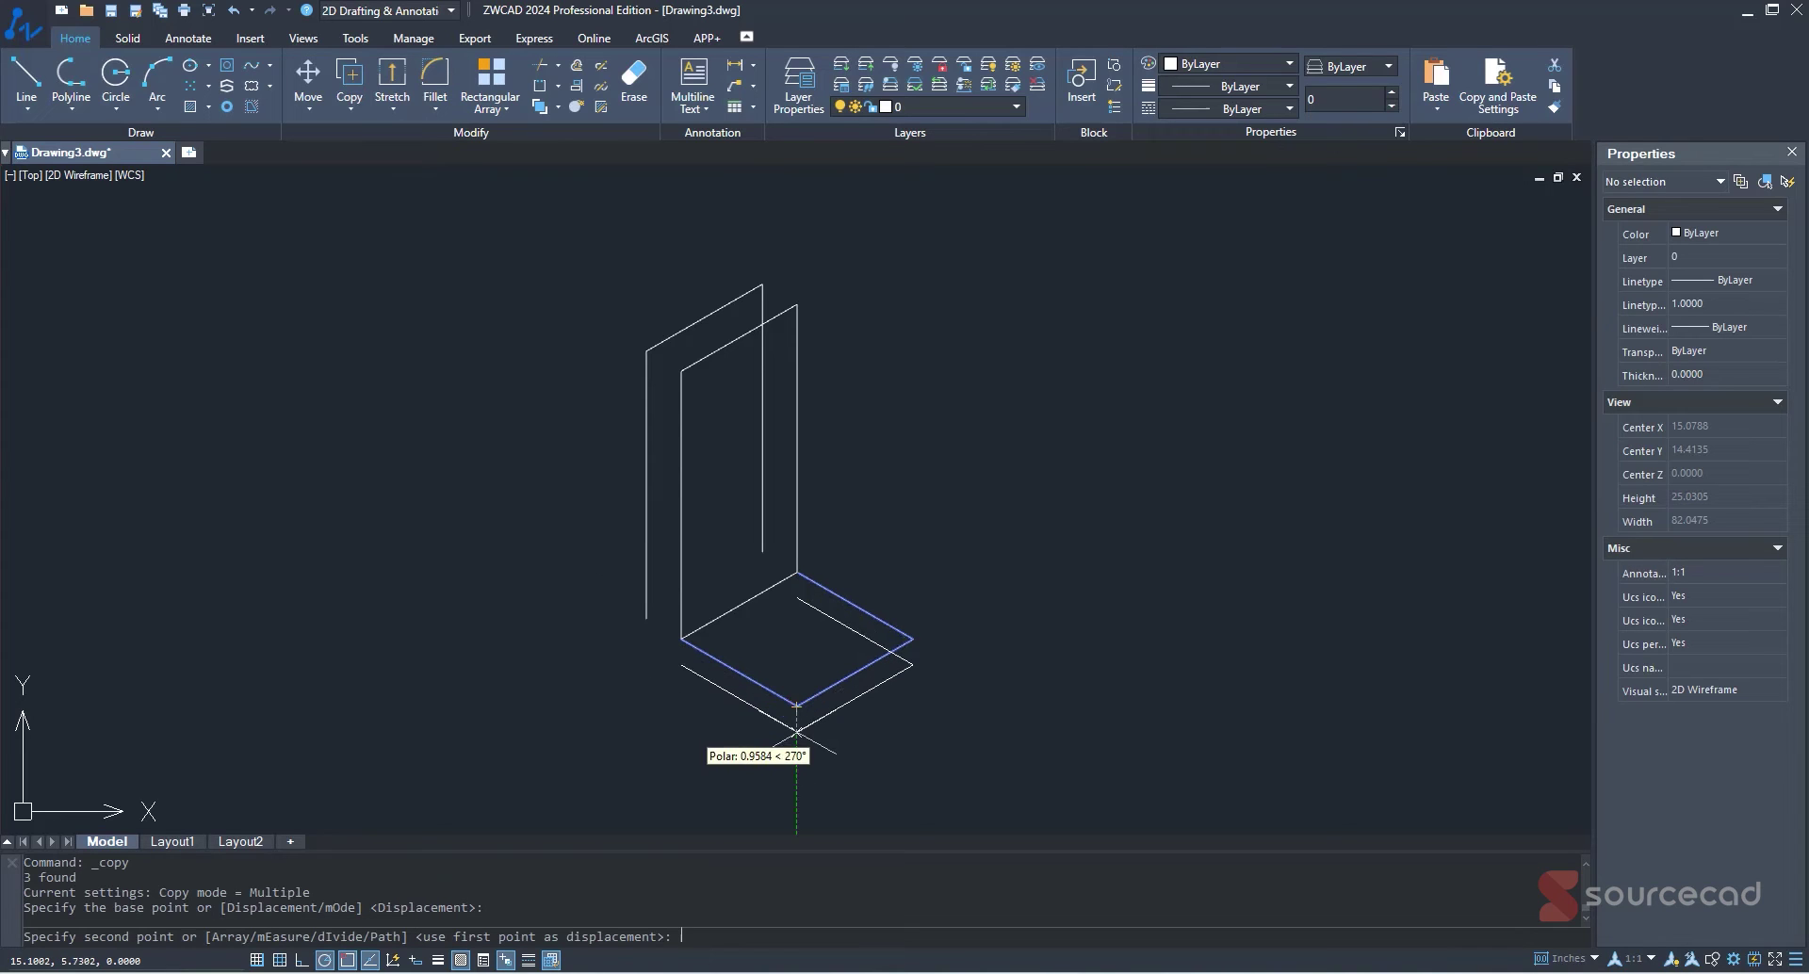
{"action": "type", "text": "1.5"}
{"action": "key", "text": "Return"}
{"action": "key", "text": "Escape"}
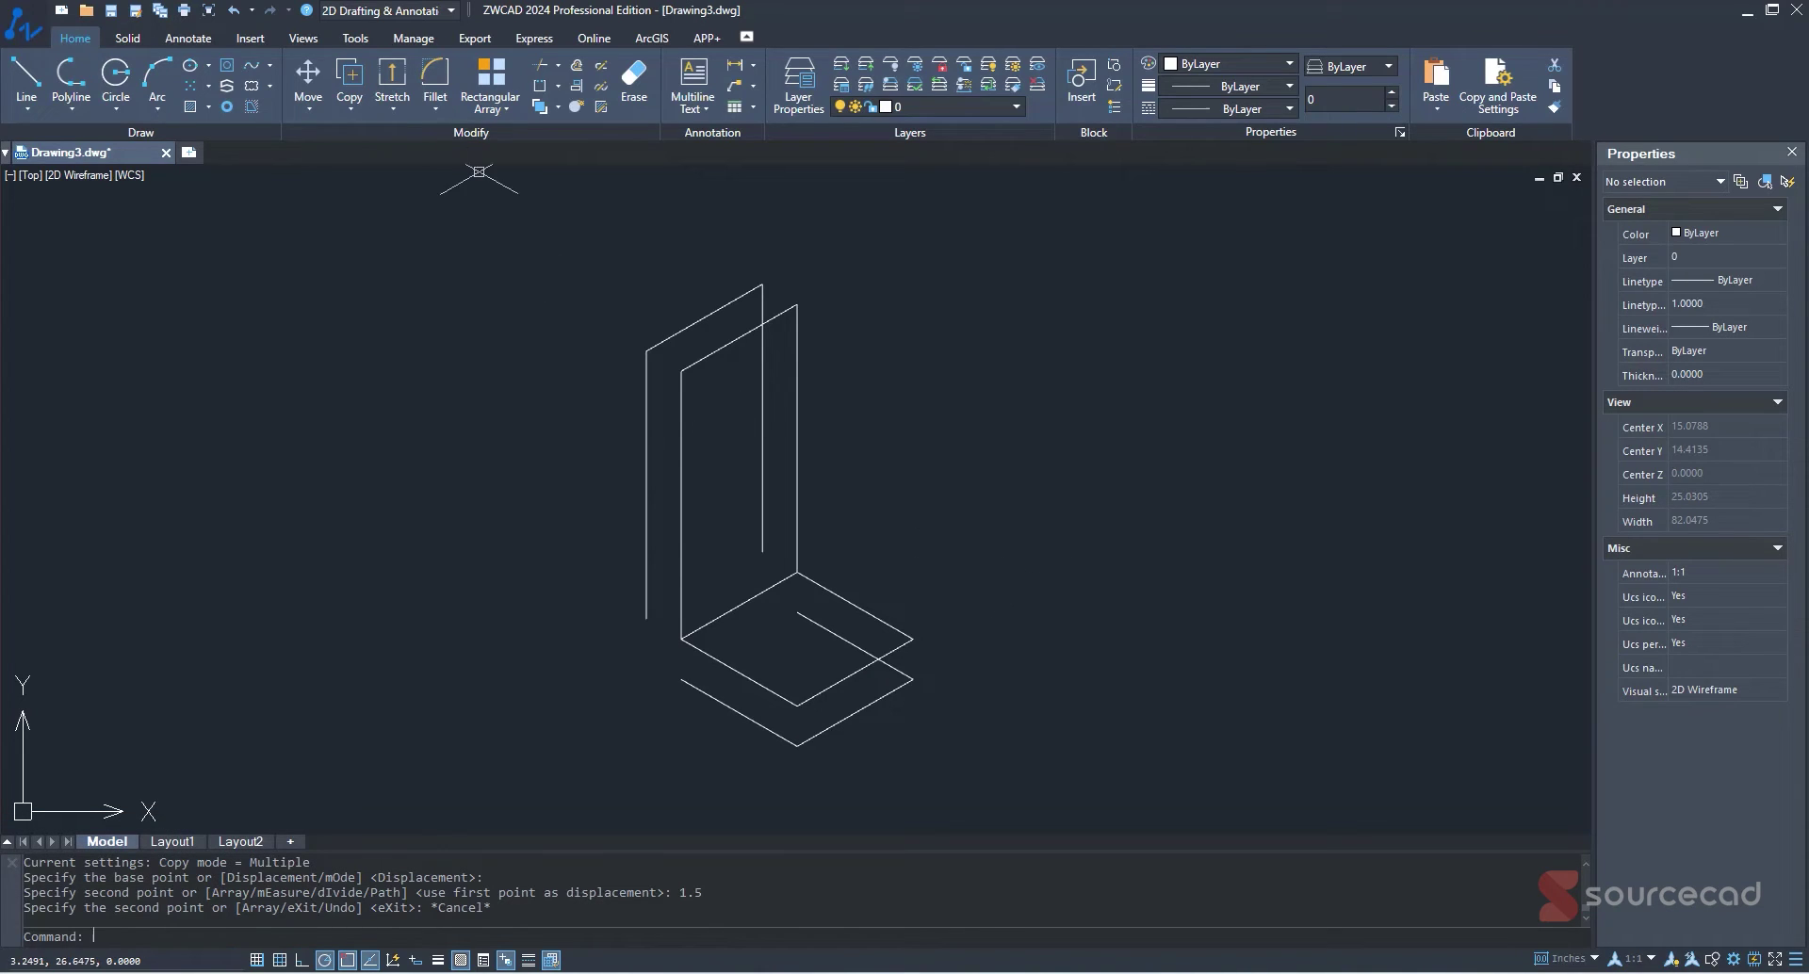
Fillet the outer upright edge and lower front base edge into a sharp corner.
{"action": "left_click", "coordinate": [431, 73]}
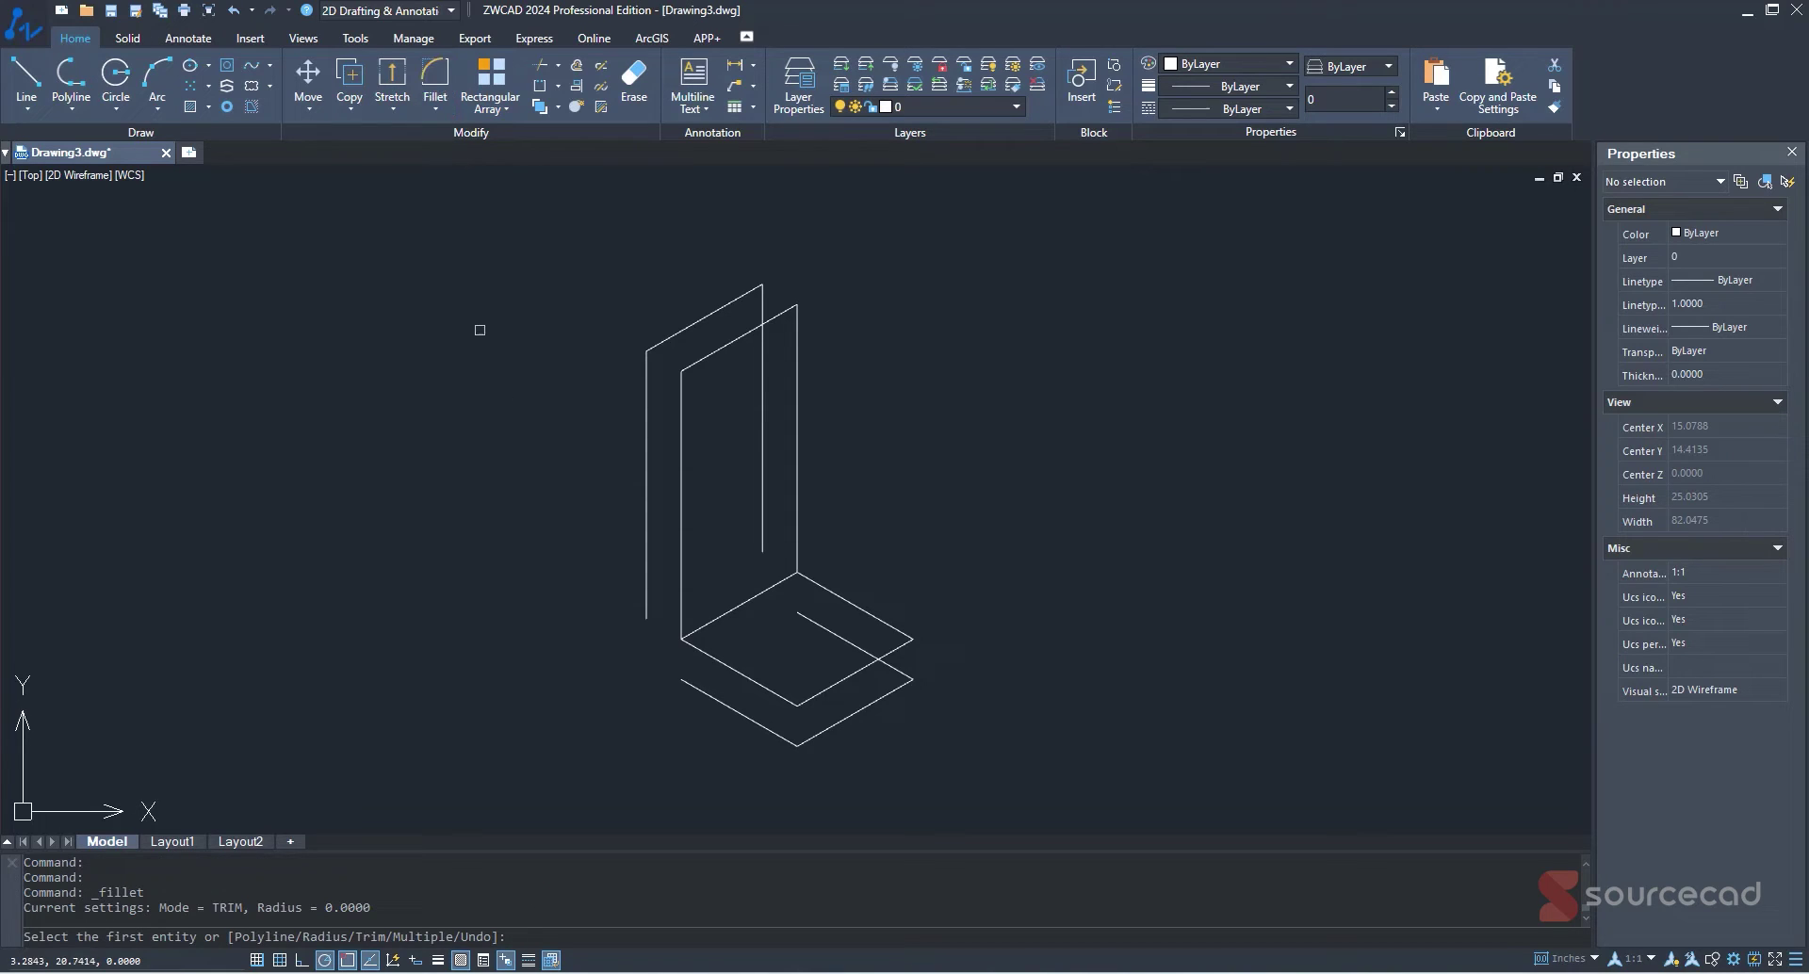
{"action": "left_click", "coordinate": [647, 608]}
{"action": "left_click", "coordinate": [686, 684]}
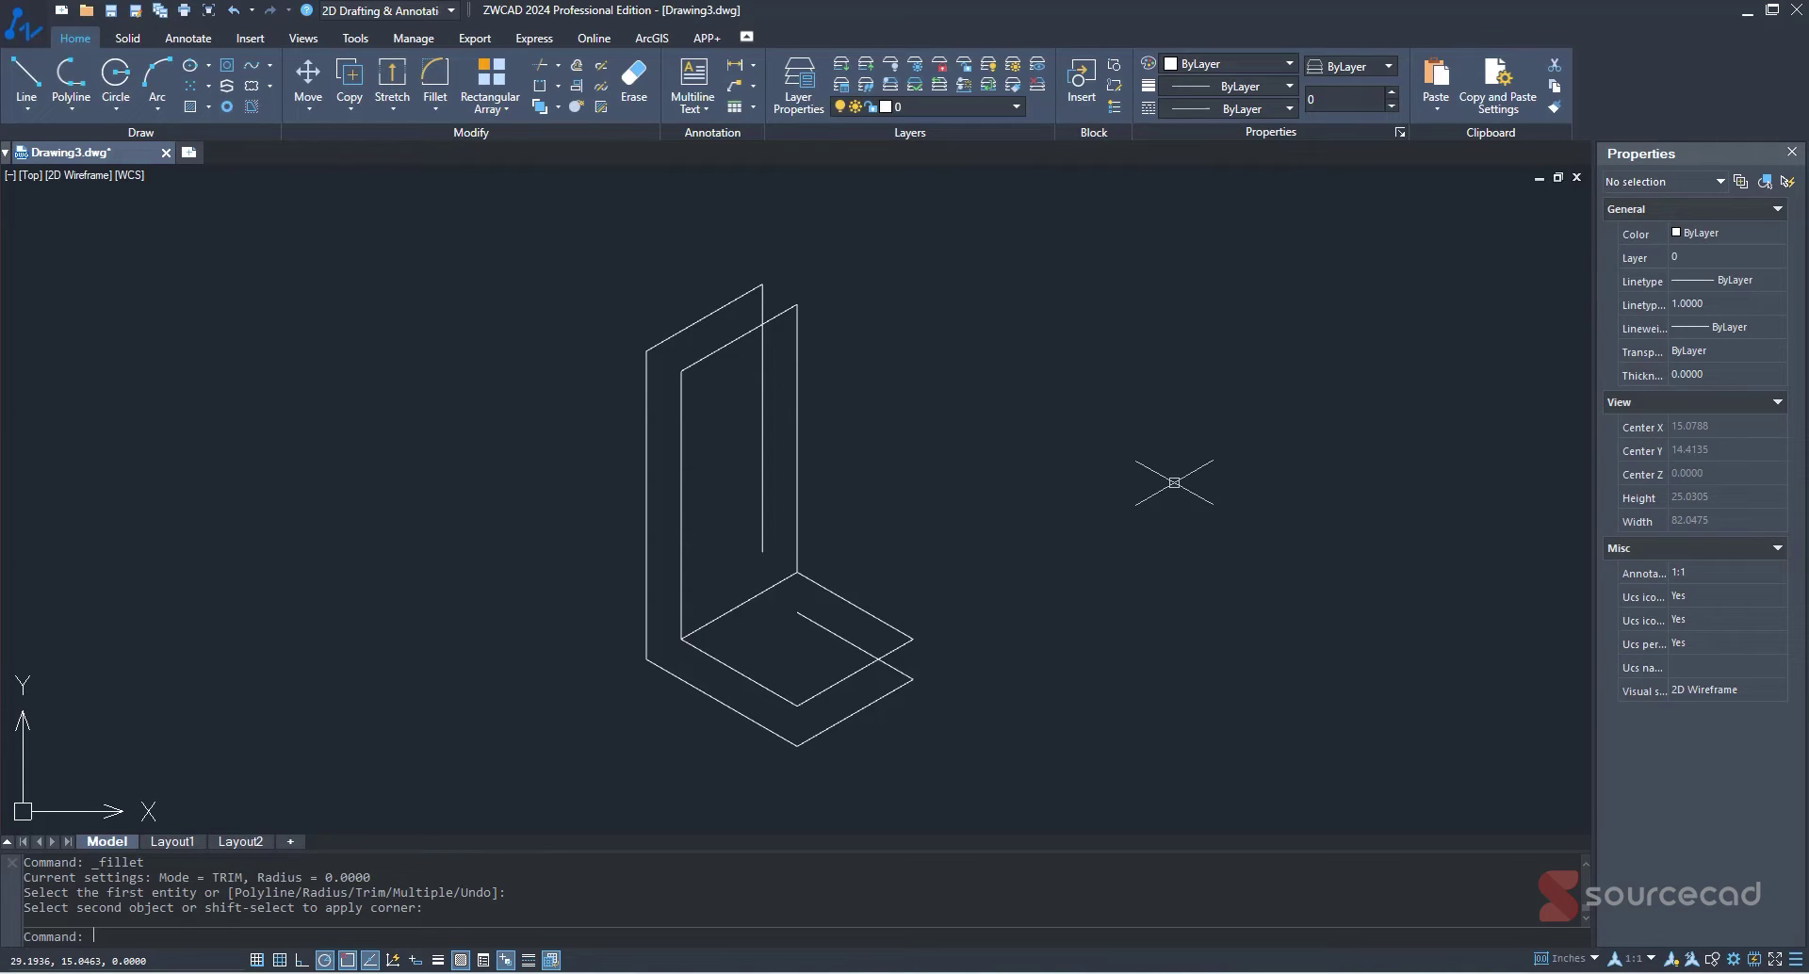
Draw the short vertical edges at the base's front and right corners.
{"action": "left_click", "coordinate": [27, 78]}
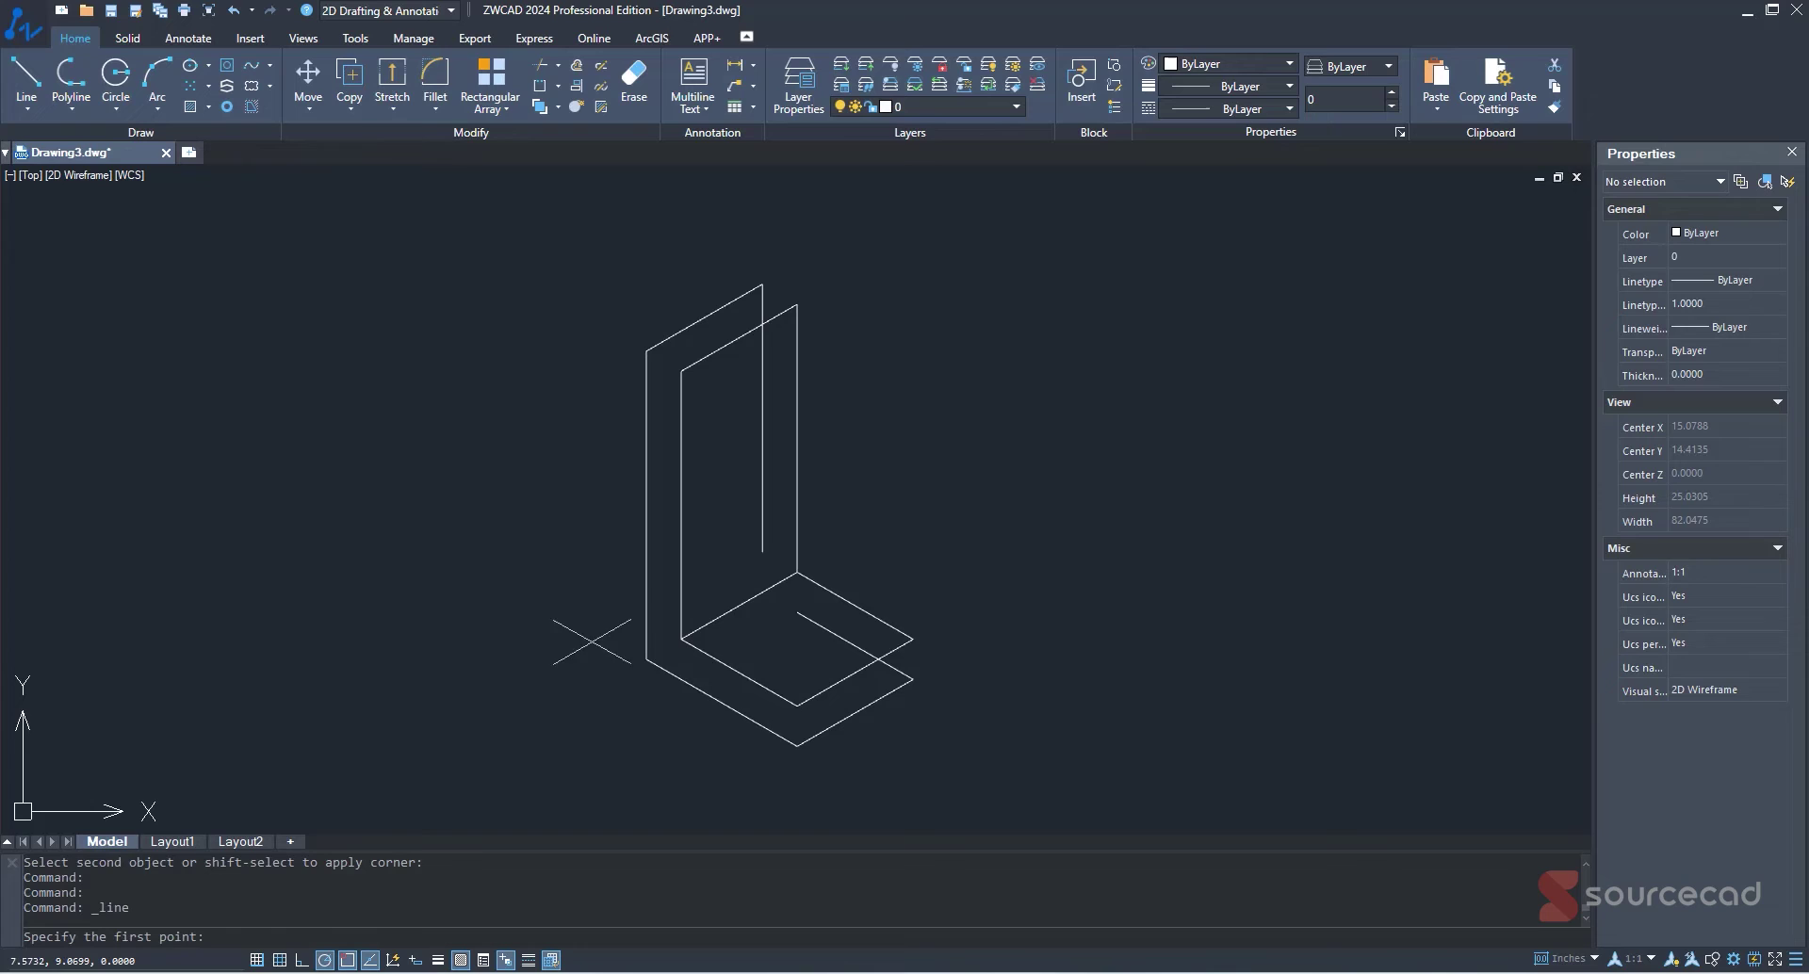
{"action": "left_click", "coordinate": [797, 705]}
{"action": "left_click", "coordinate": [797, 745]}
{"action": "left_click", "coordinate": [913, 678]}
{"action": "key", "text": "Return"}
{"action": "key", "text": "Return"}
{"action": "left_click", "coordinate": [913, 640]}
{"action": "left_click", "coordinate": [913, 679]}
{"action": "key", "text": "Return"}
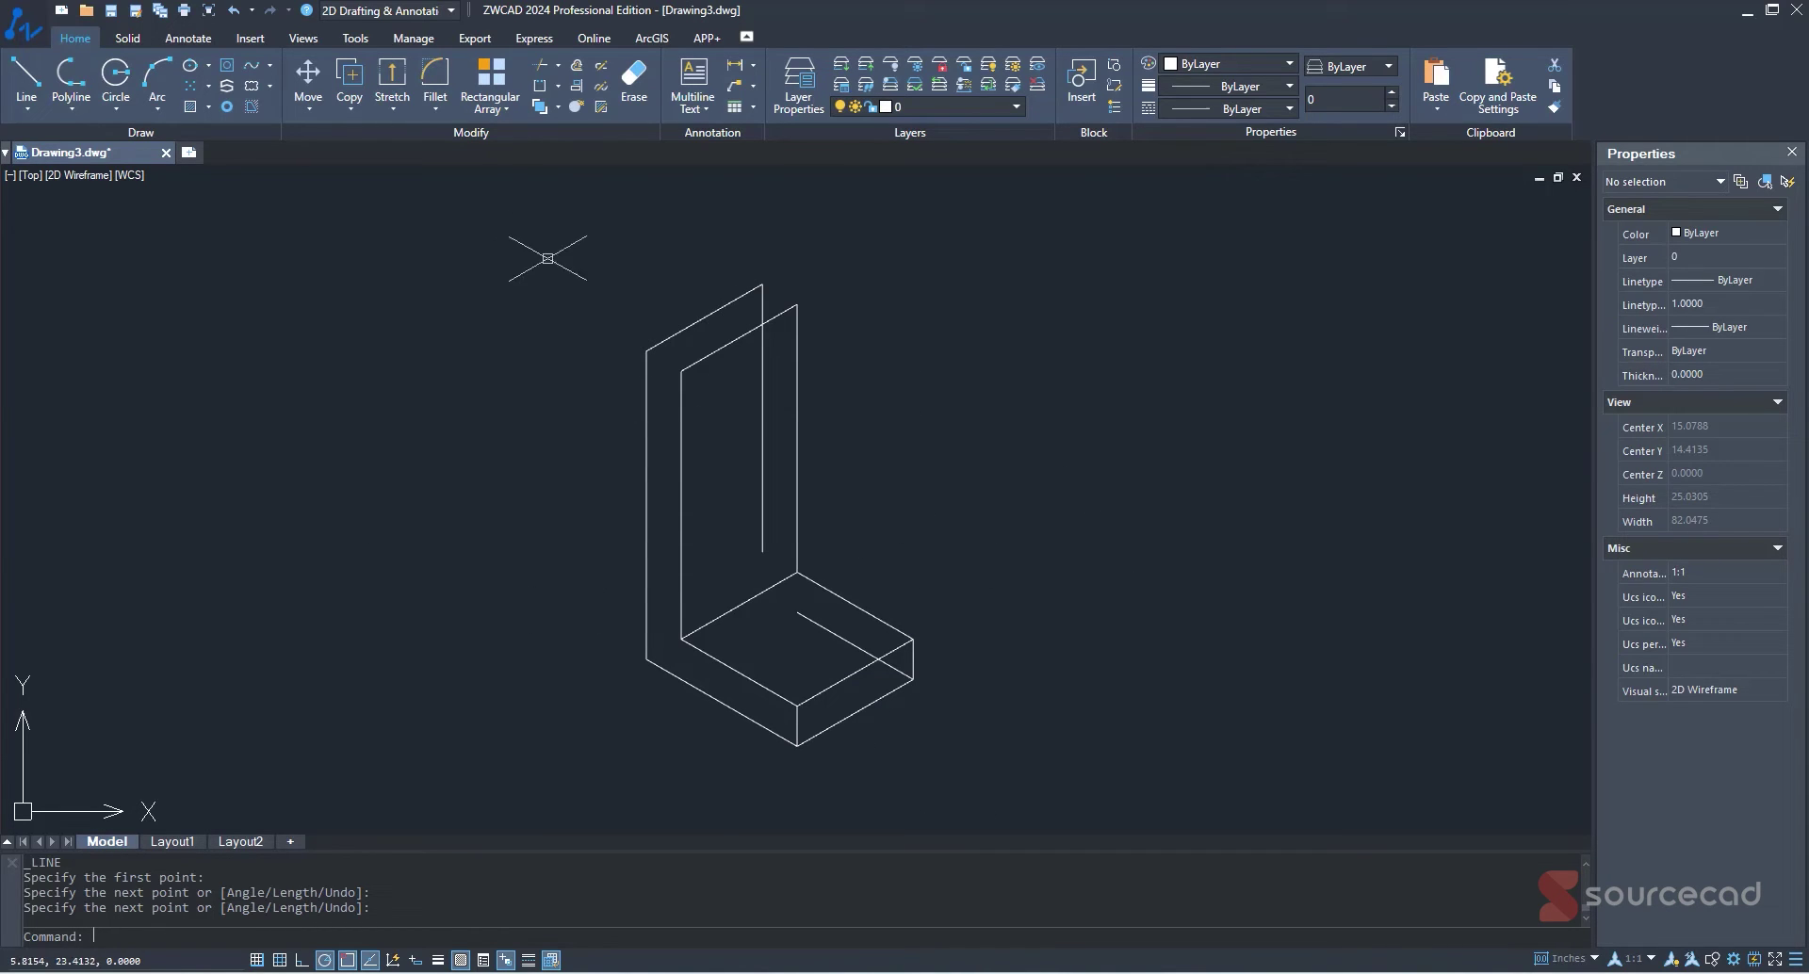
Trim the hidden base line, inner seat line and lower front edge, then switch to Isoplane Right.
{"action": "left_click", "coordinate": [539, 65]}
{"action": "left_click", "coordinate": [811, 621]}
{"action": "left_click", "coordinate": [899, 669]}
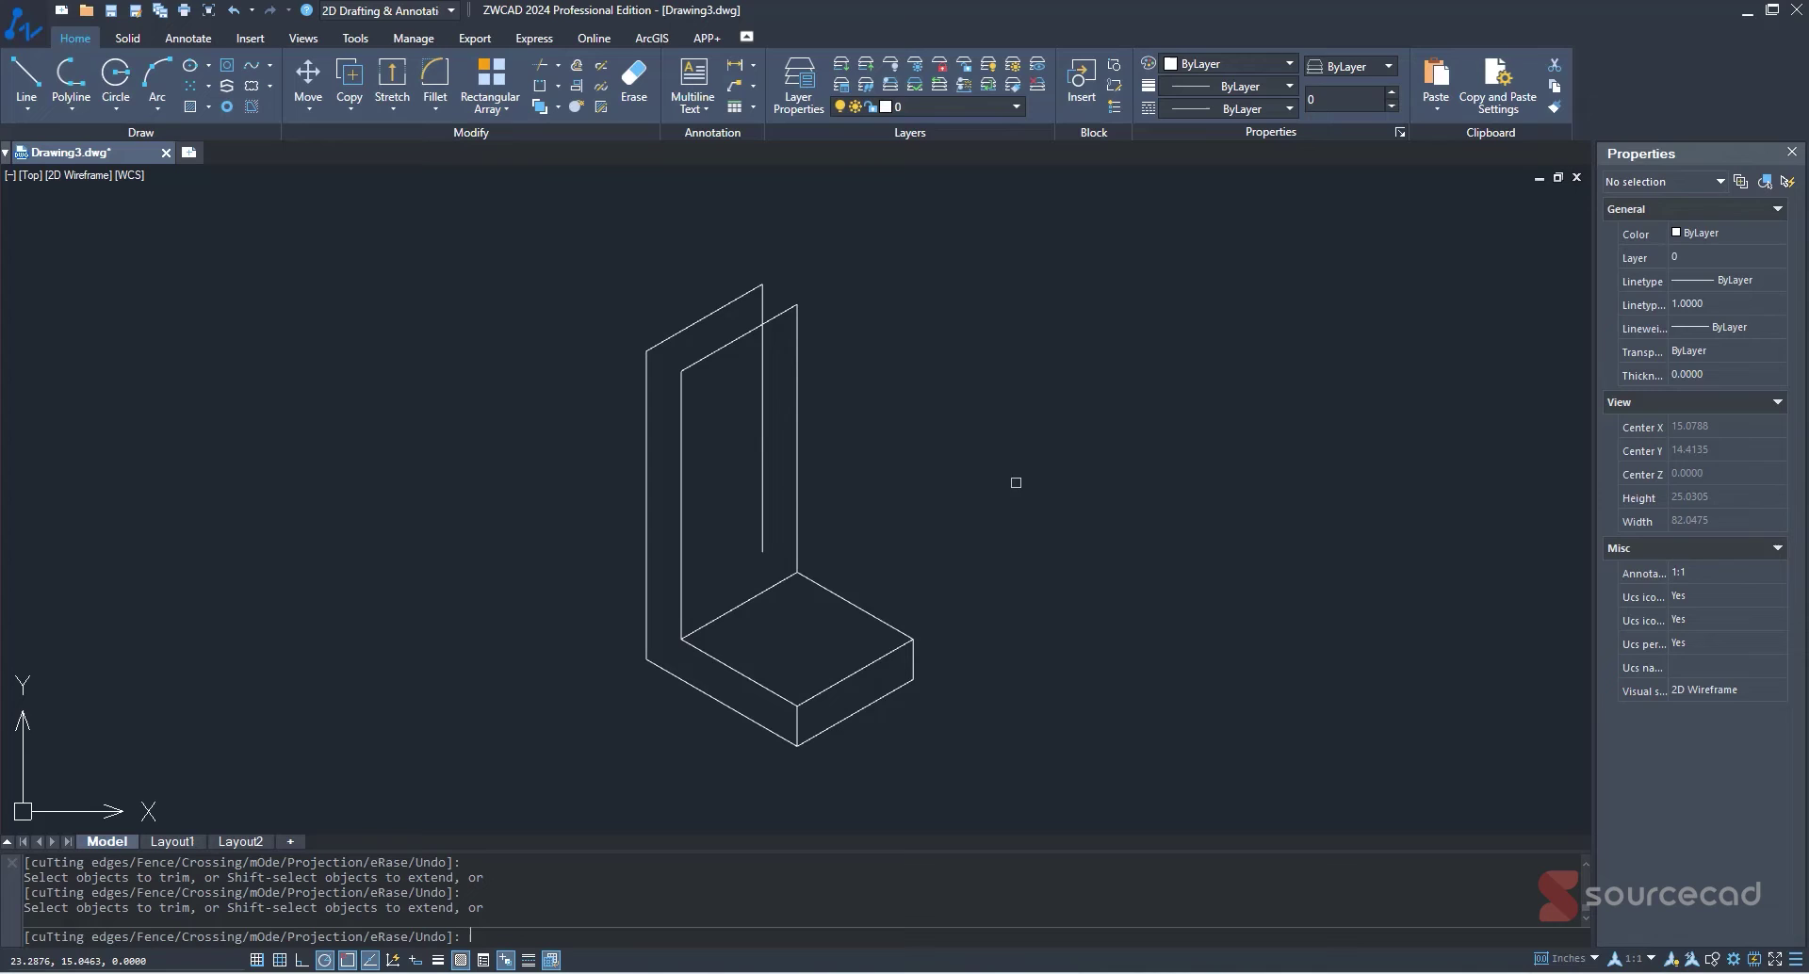
{"action": "left_click", "coordinate": [763, 478]}
{"action": "key", "text": "Escape"}
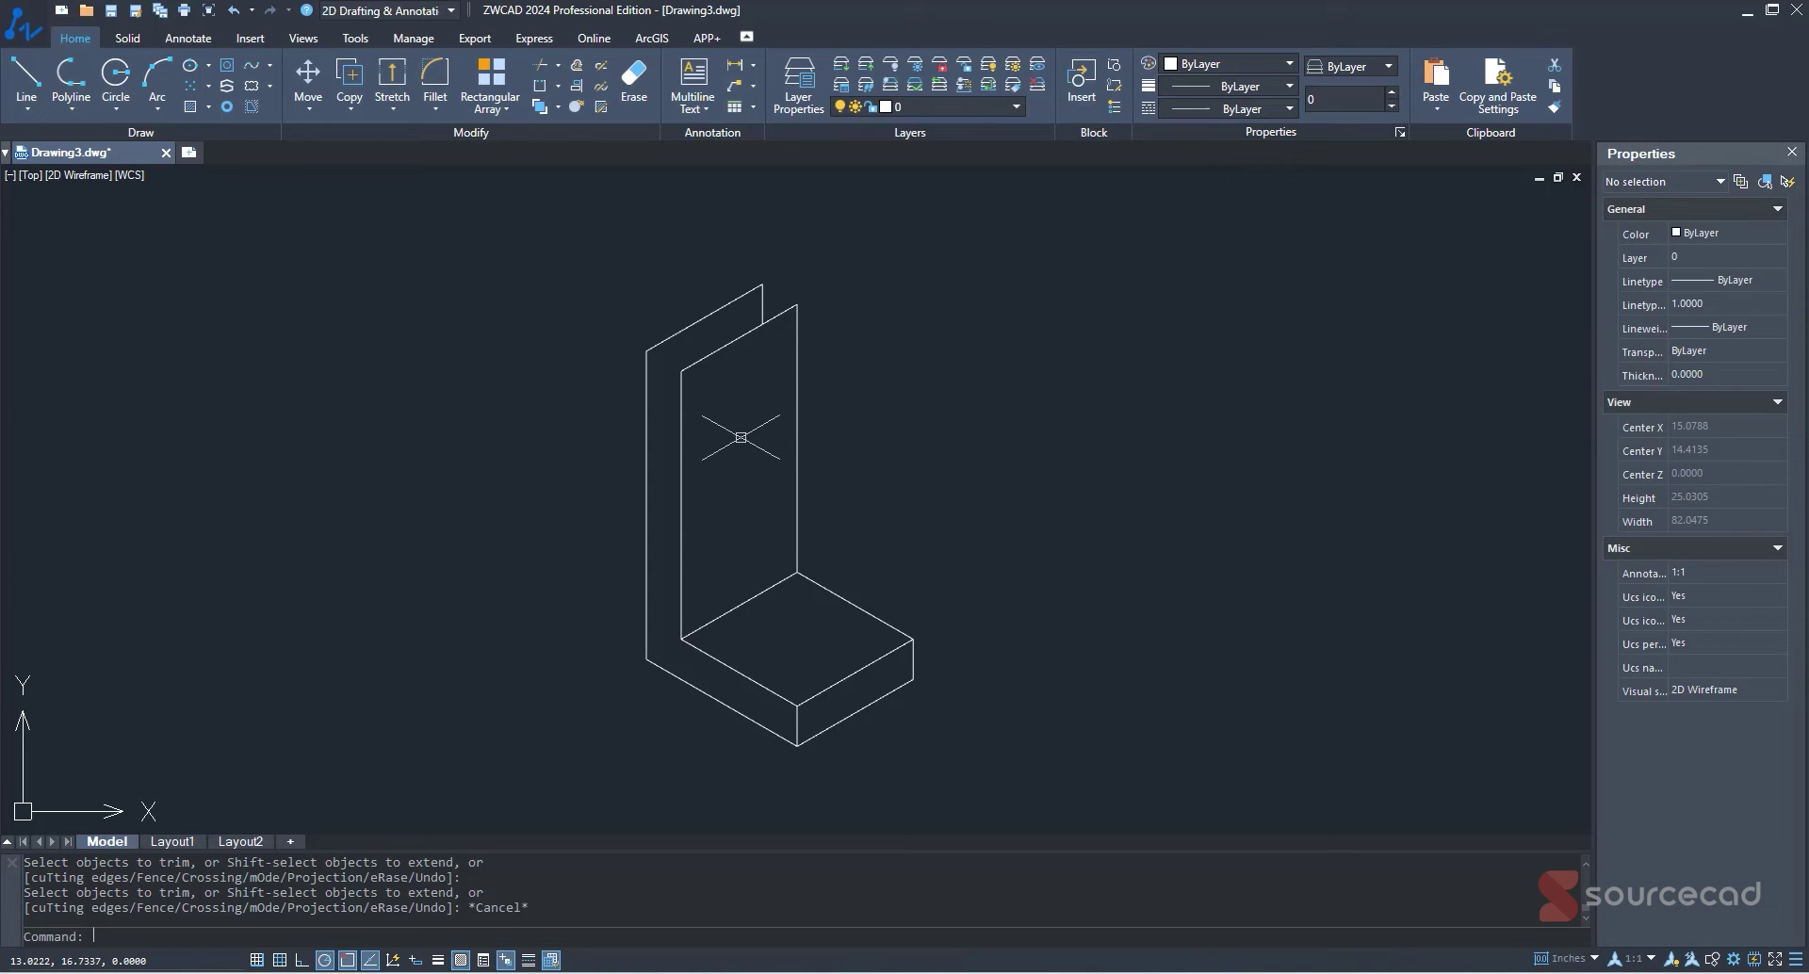
{"action": "key", "text": "F5"}
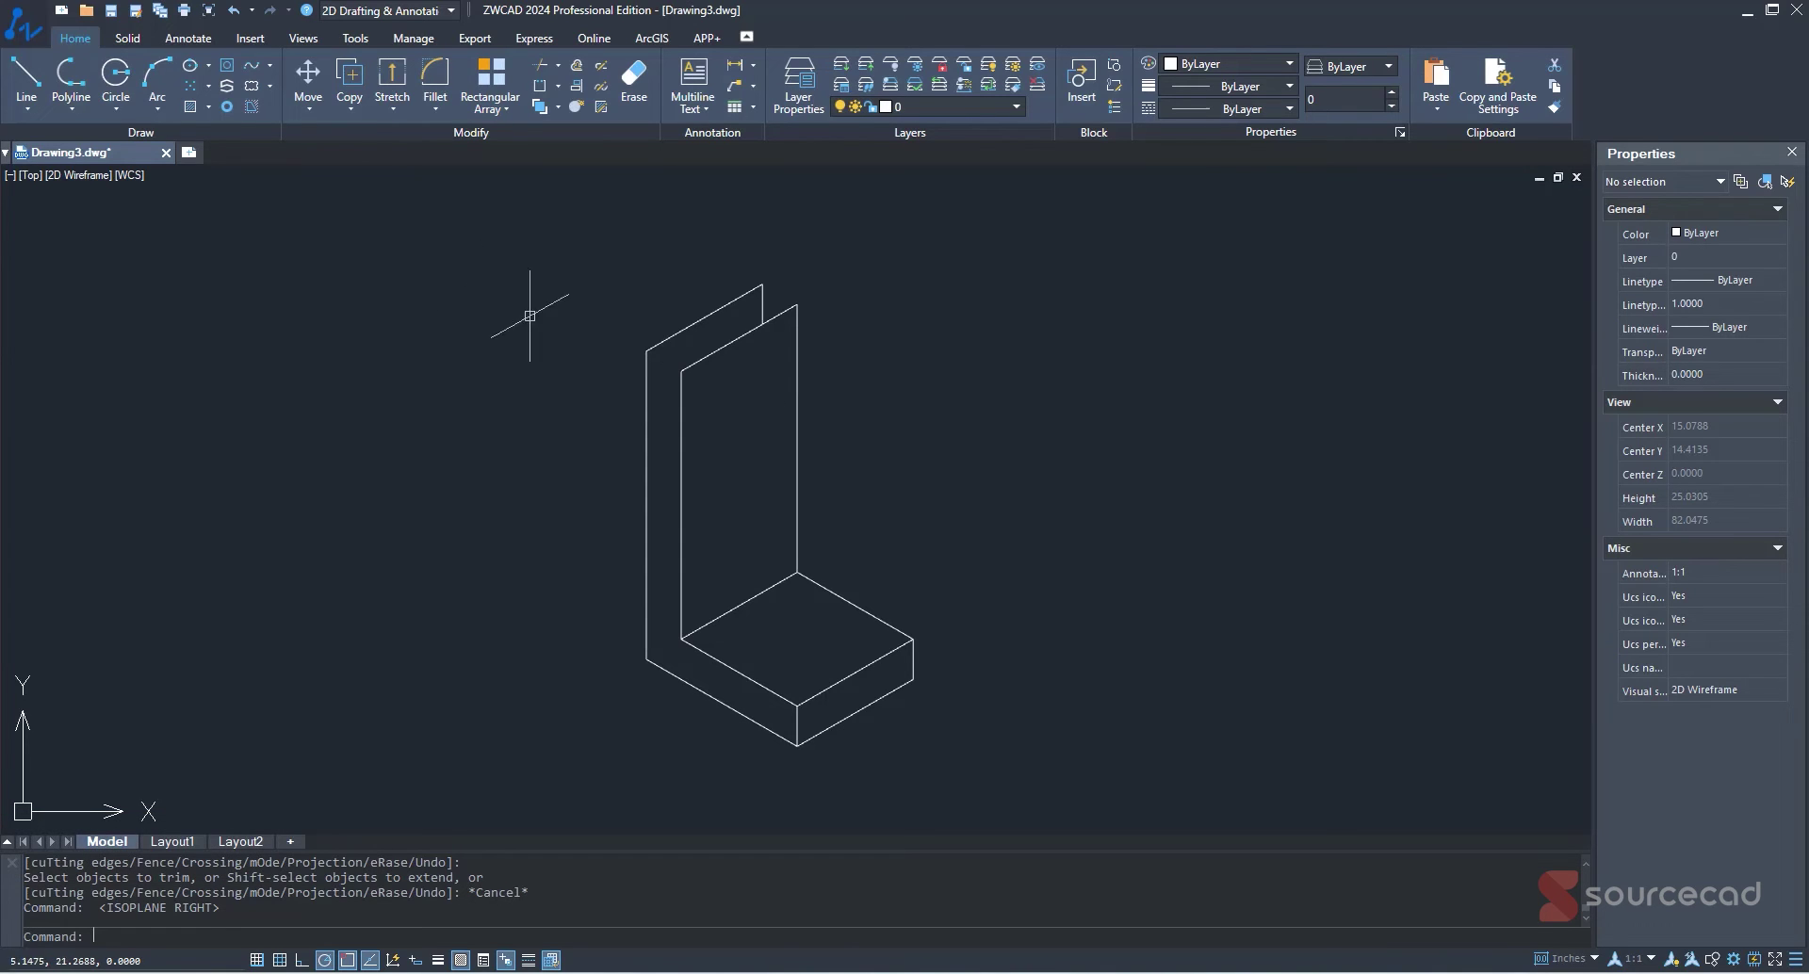
Draw an isocircle centred on the upright's top-edge midpoint, with its radius set at the top corner.
{"action": "left_click", "coordinate": [209, 64]}
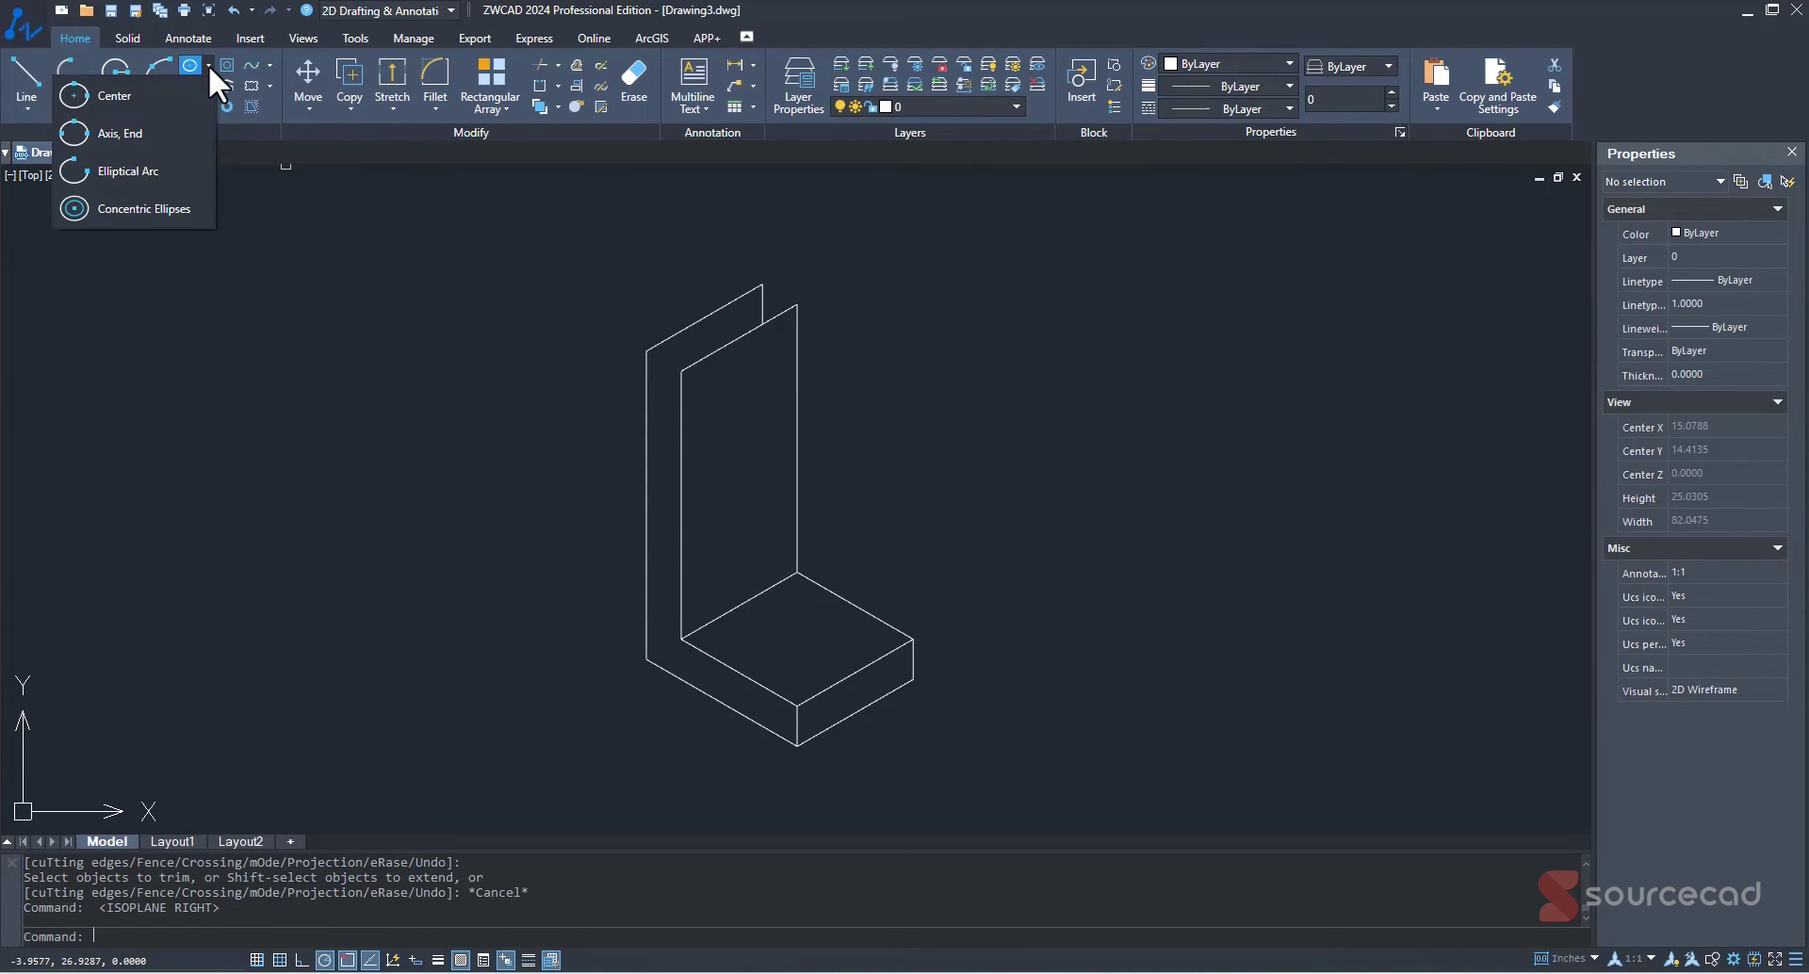
{"action": "left_click", "coordinate": [141, 129]}
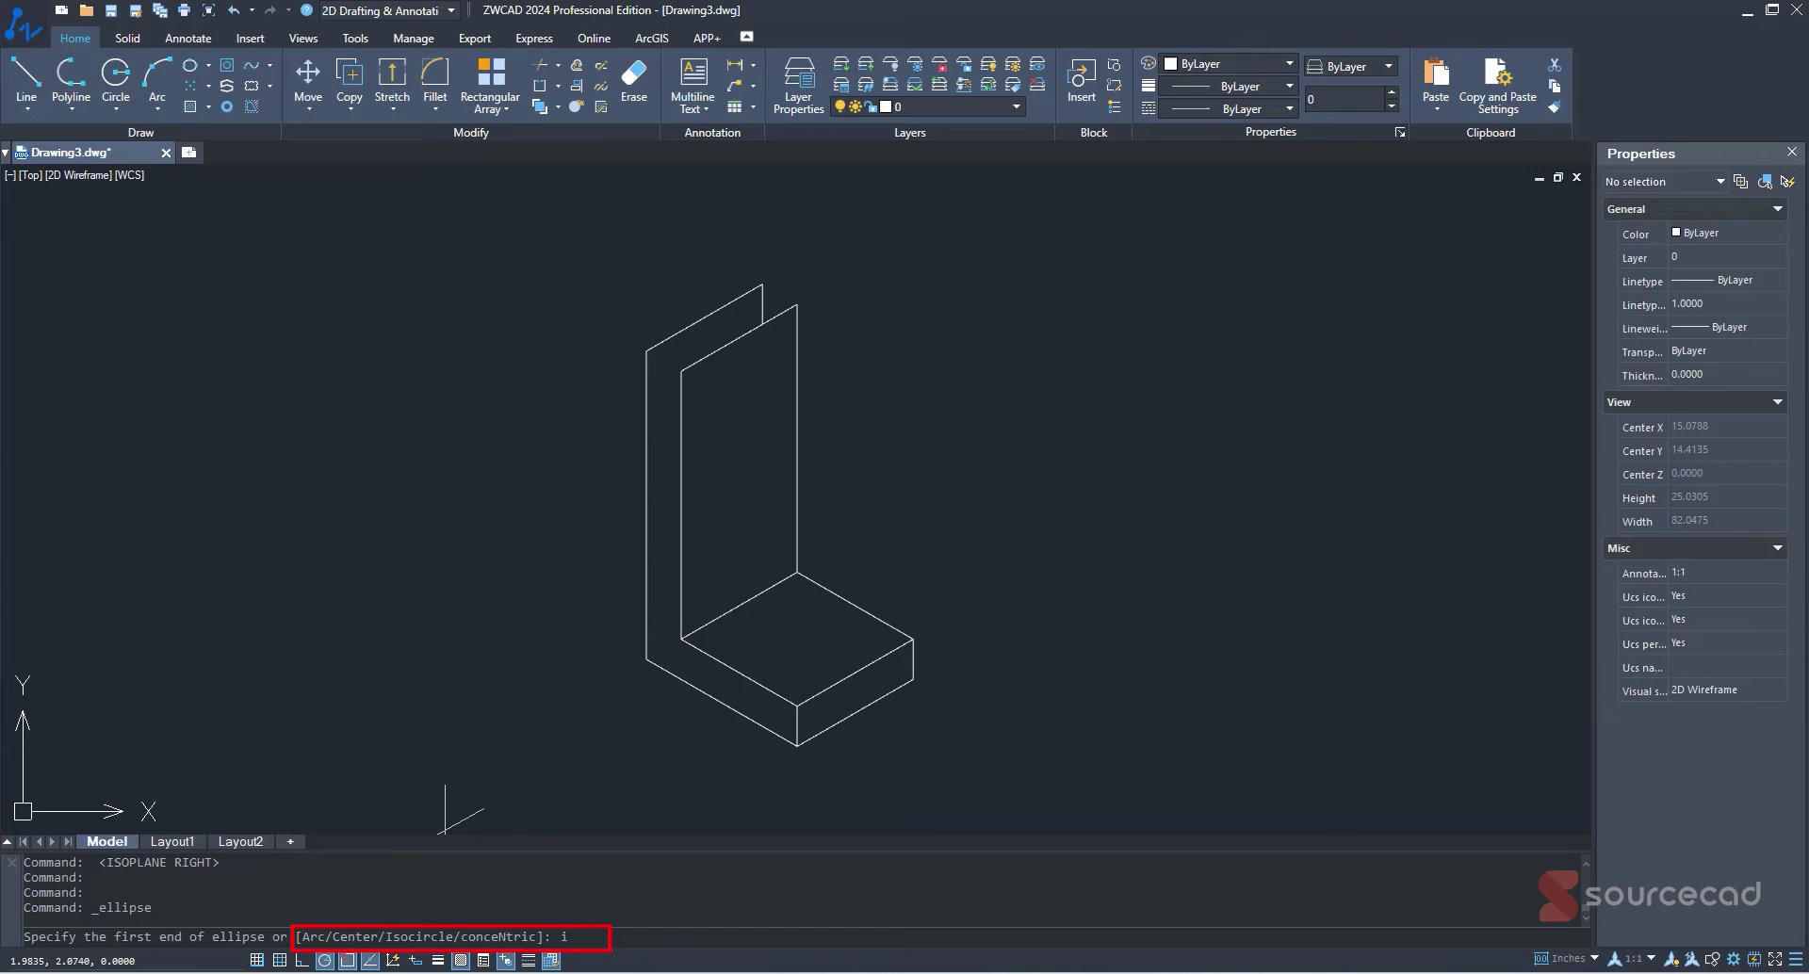
{"action": "type", "text": "i"}
{"action": "key", "text": "Return"}
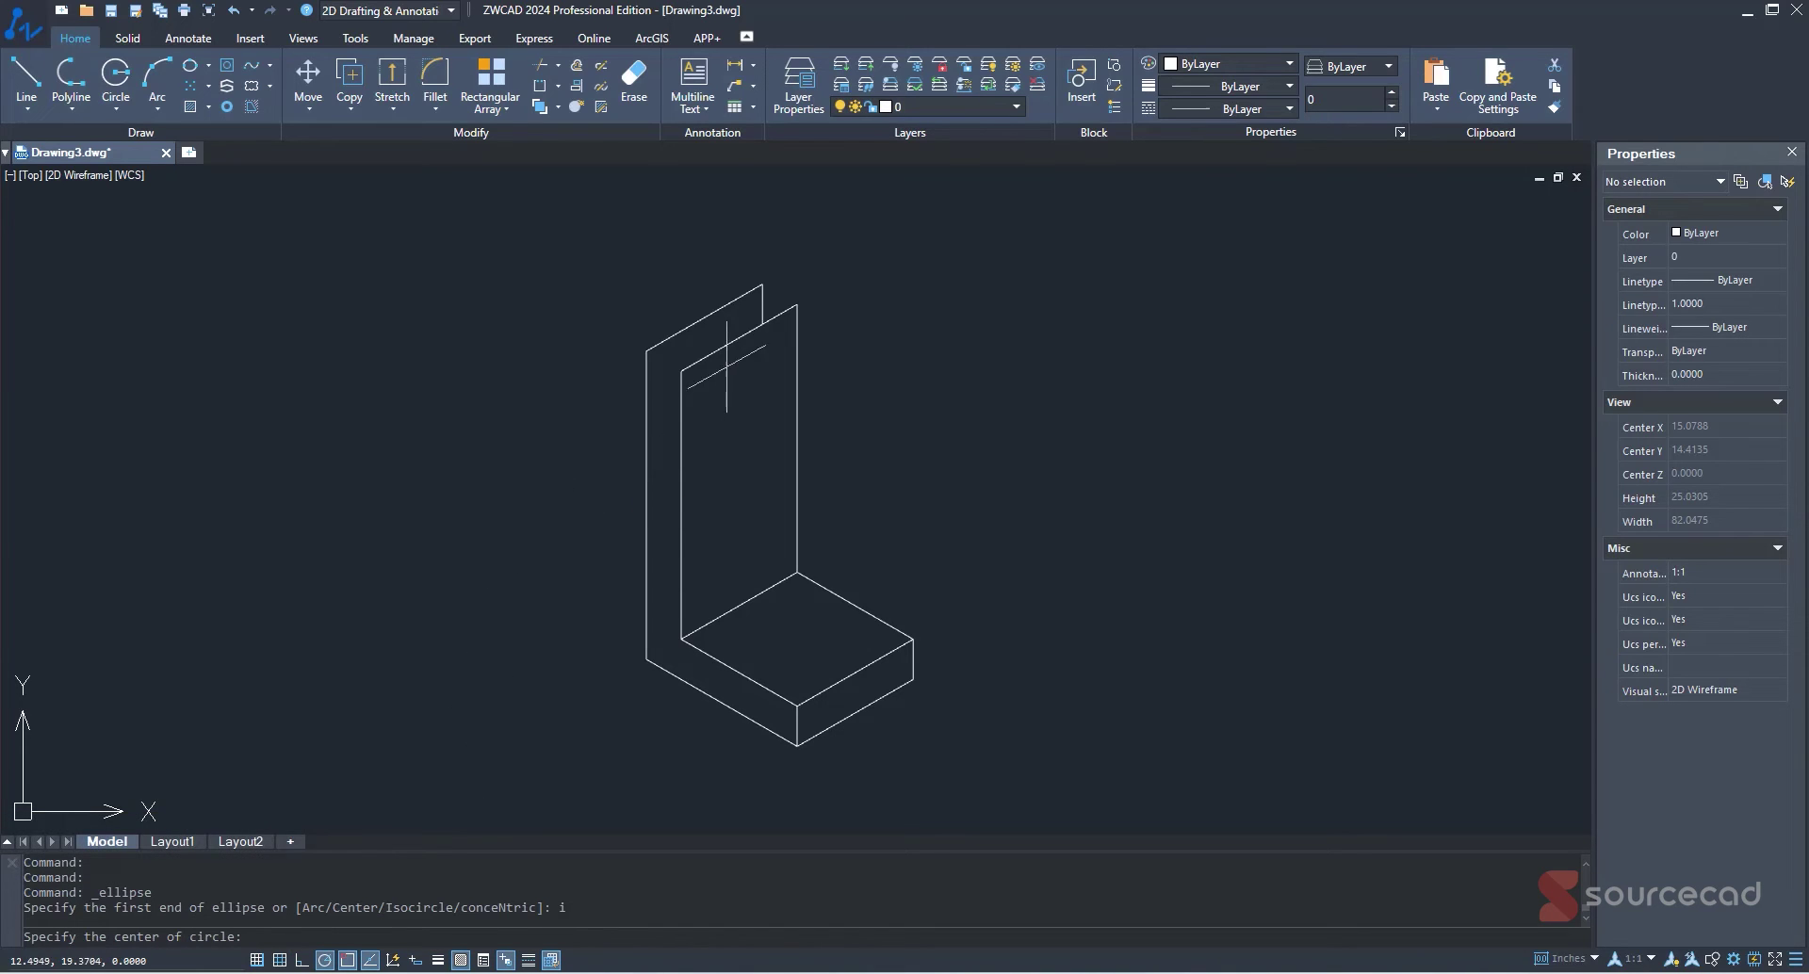
{"action": "left_click", "coordinate": [738, 337]}
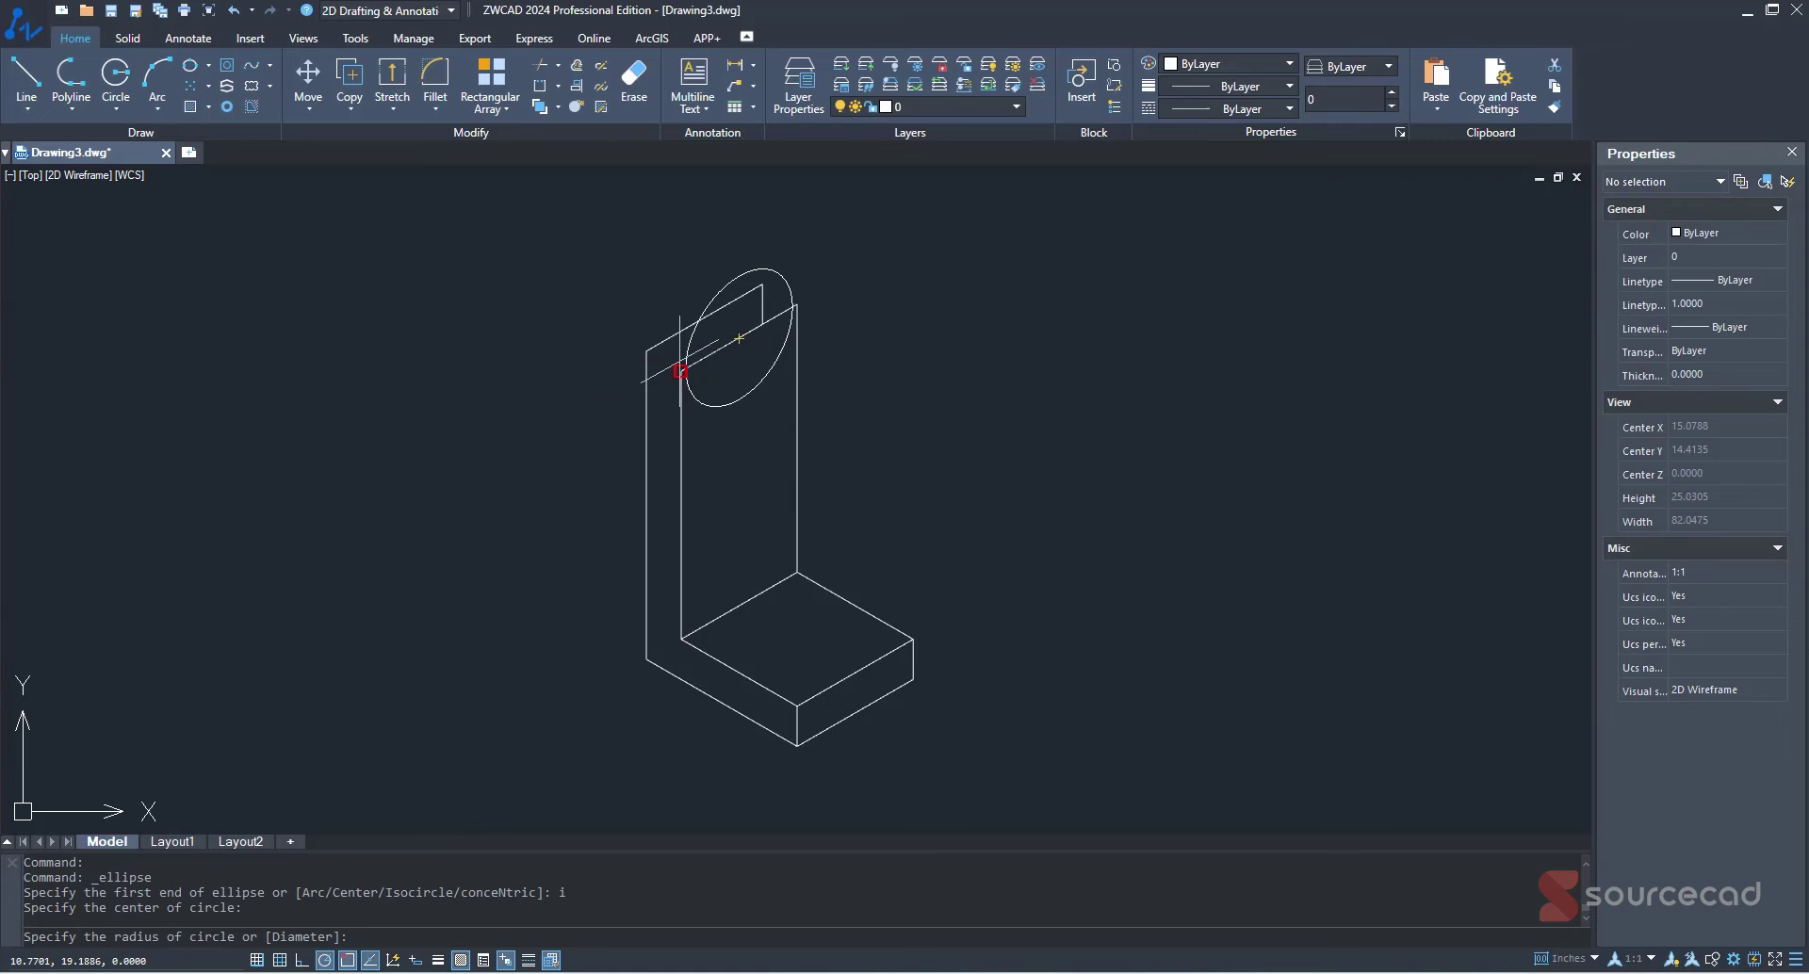
{"action": "left_click", "coordinate": [679, 371]}
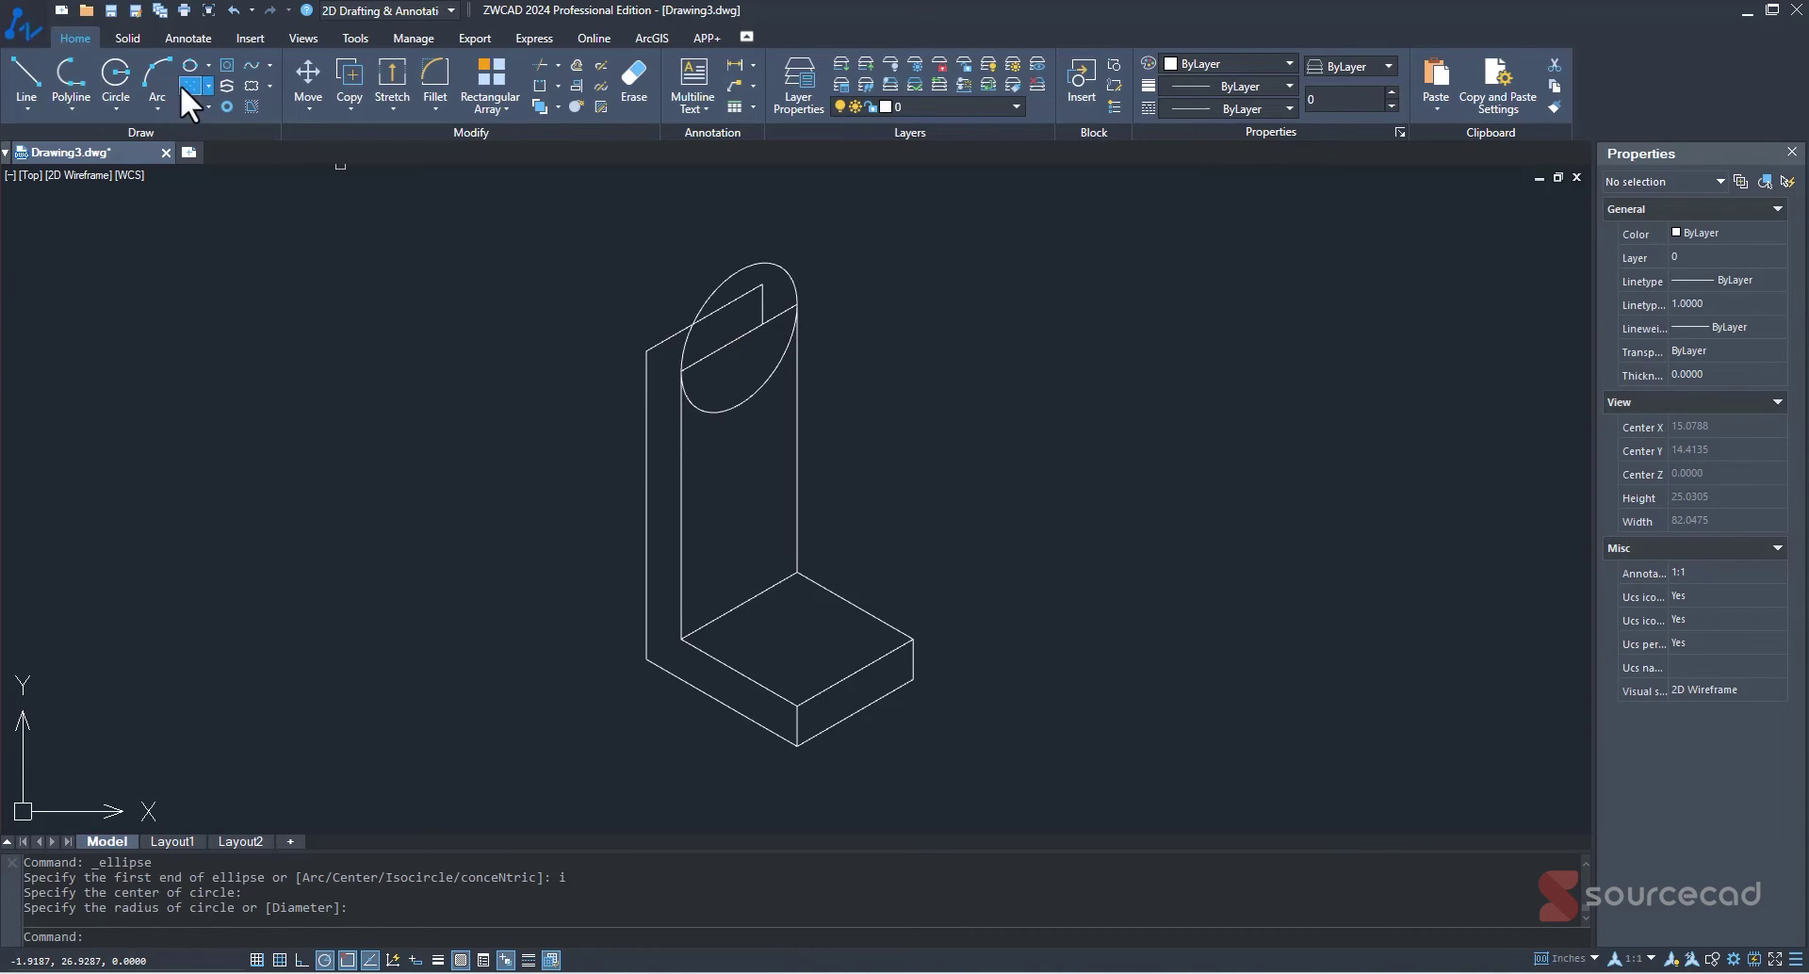
Draw a radius-1.2 isocircle at the large isocircle's centre.
{"action": "left_click", "coordinate": [208, 66]}
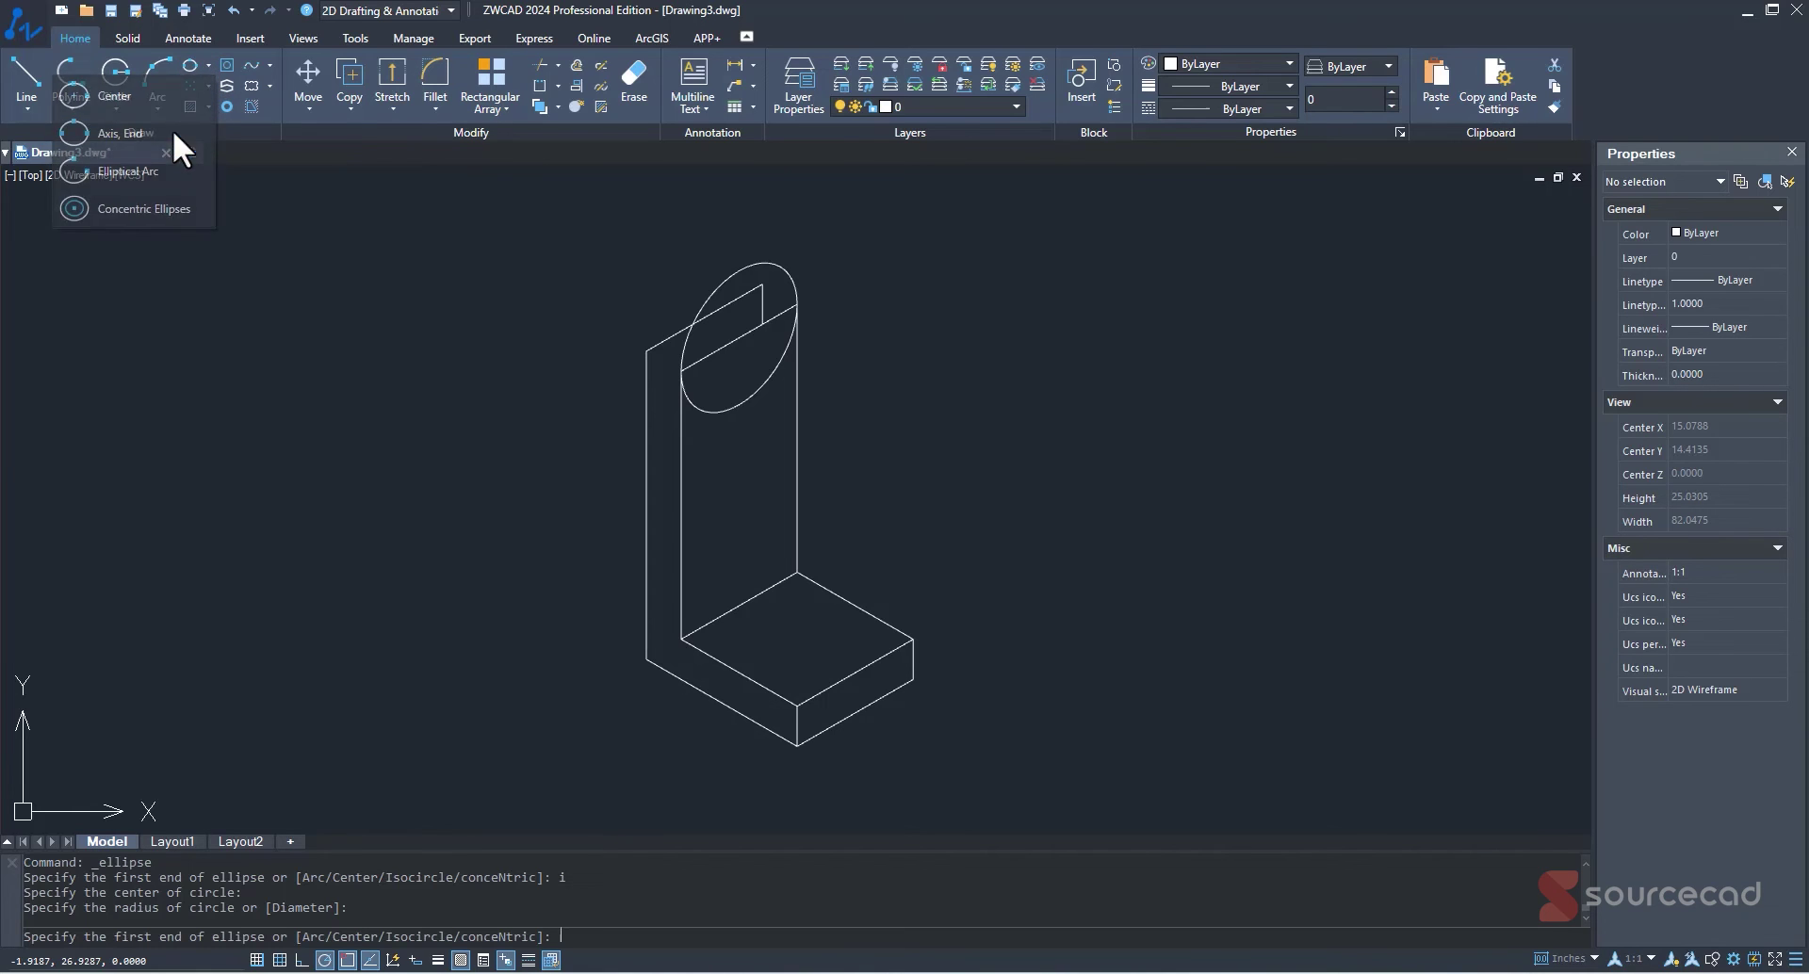
{"action": "left_click", "coordinate": [172, 129]}
{"action": "type", "text": "i"}
{"action": "key", "text": "Return"}
{"action": "left_click", "coordinate": [739, 337]}
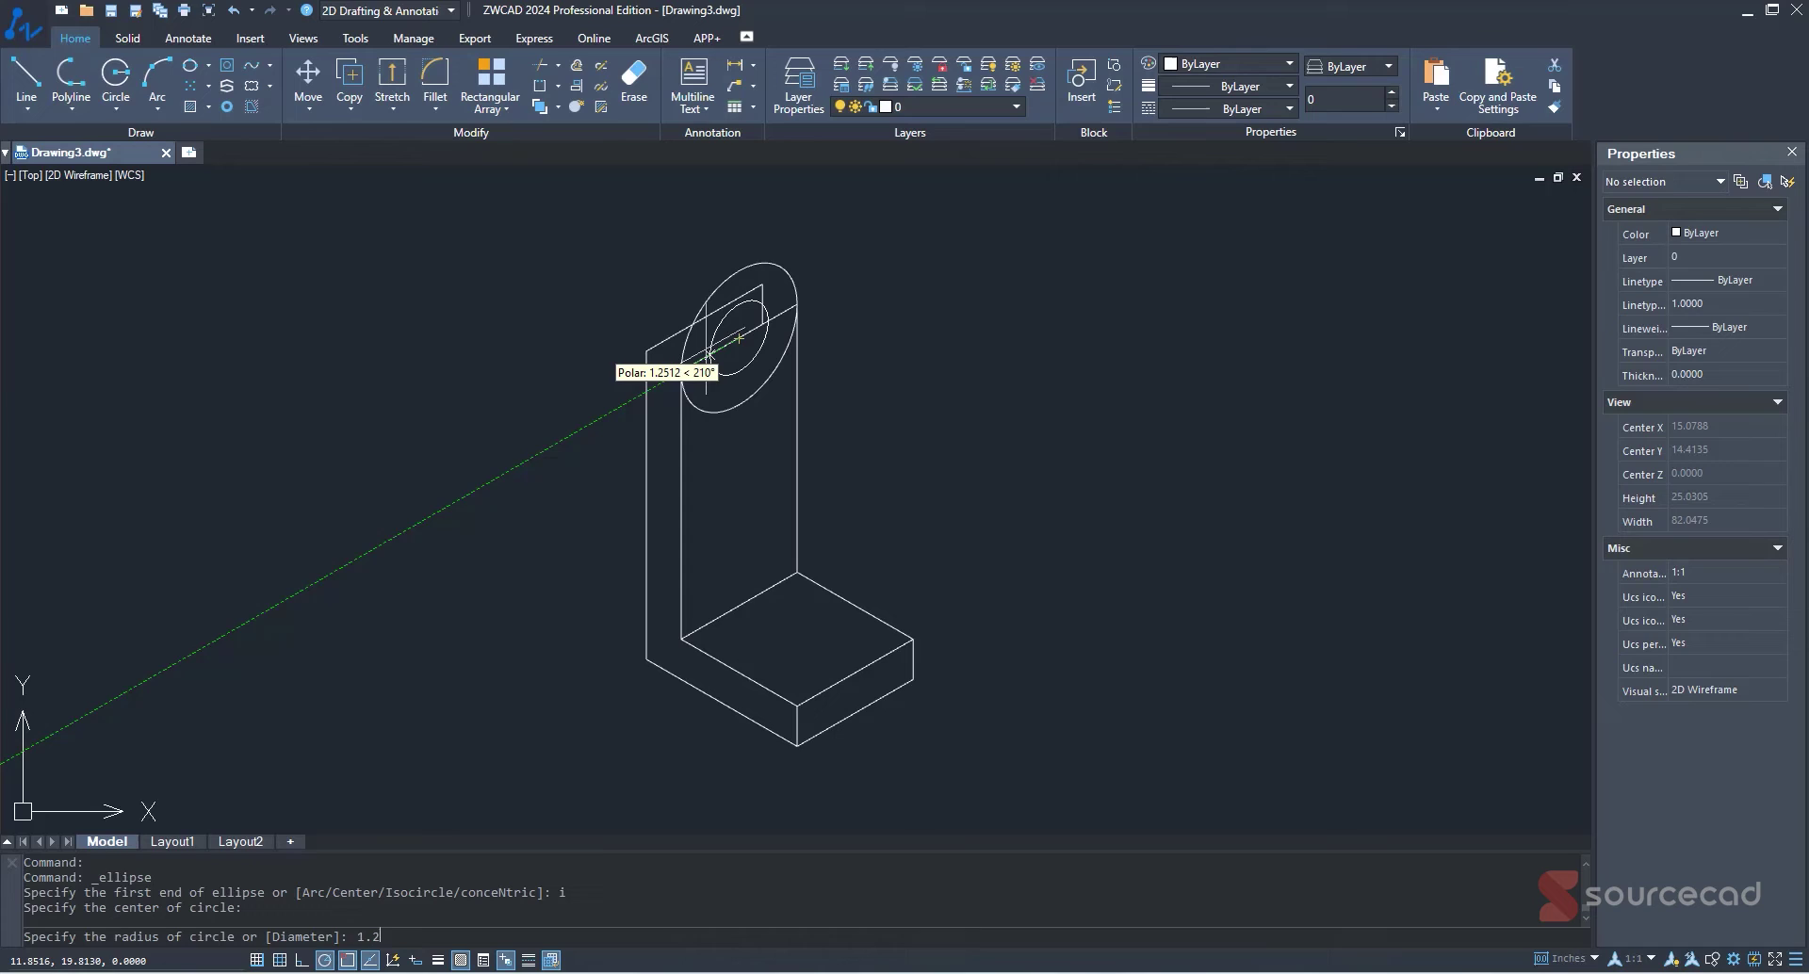
{"action": "key", "text": "Return"}
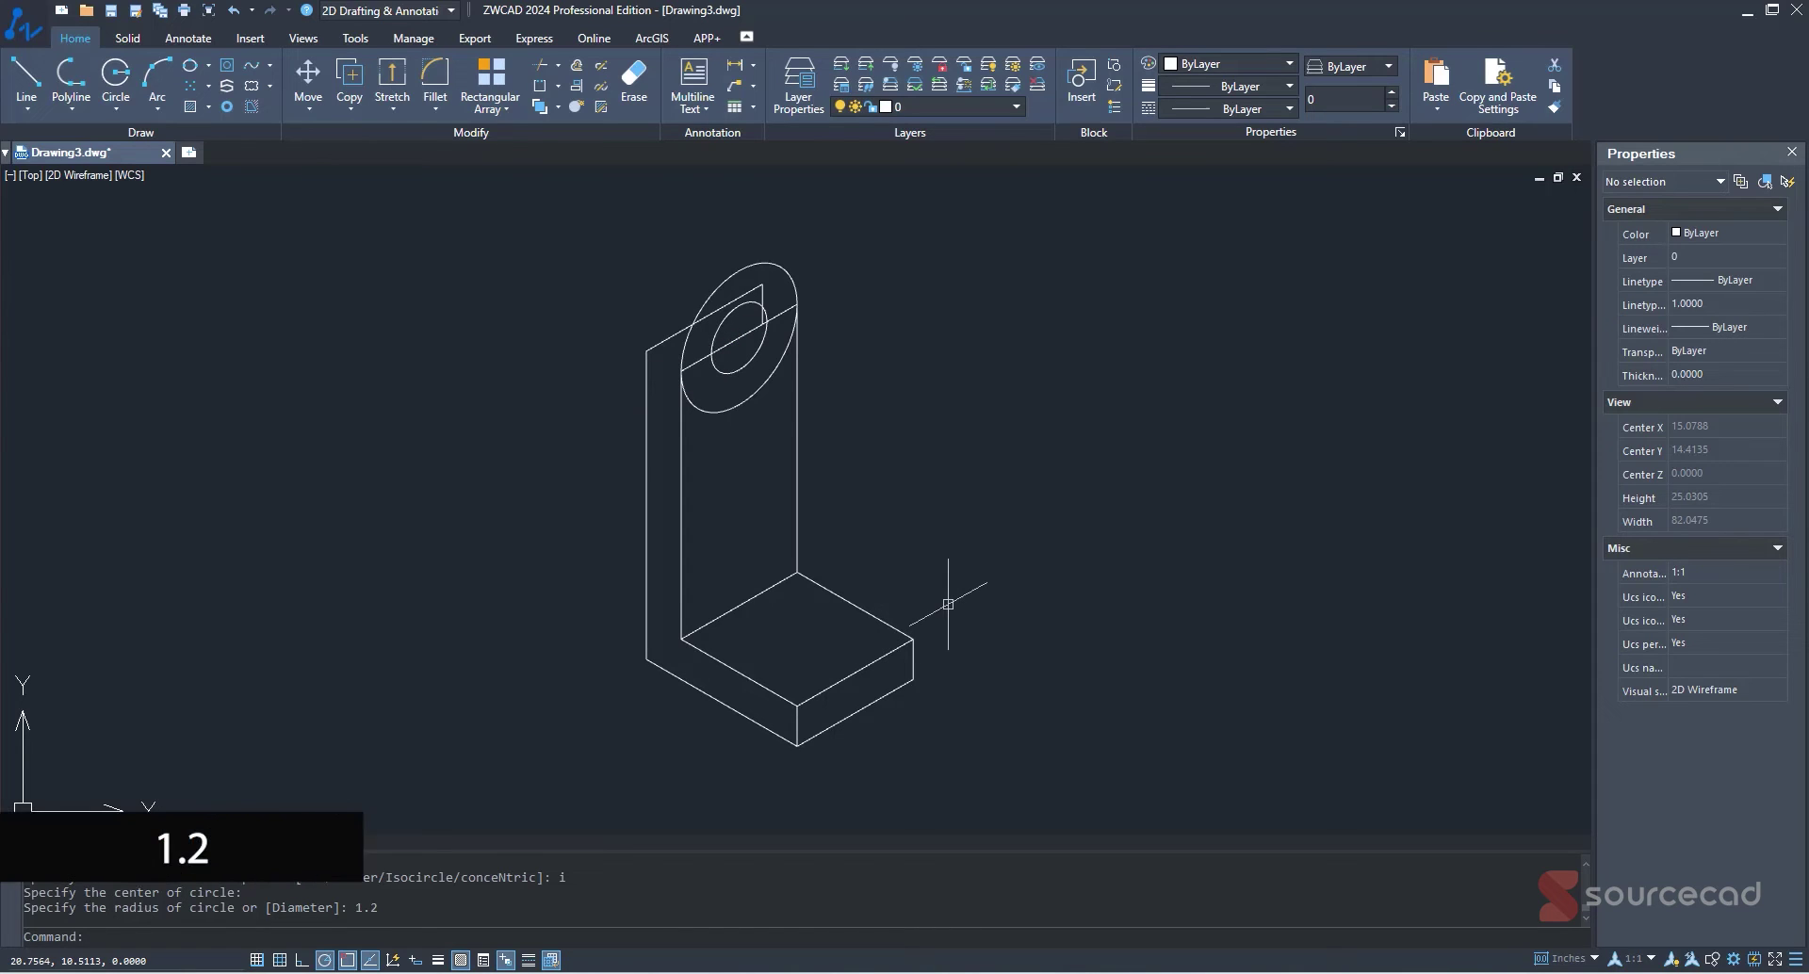
Select the small isocircle to check its 1.2 radius in Properties.
{"action": "left_click", "coordinate": [714, 367]}
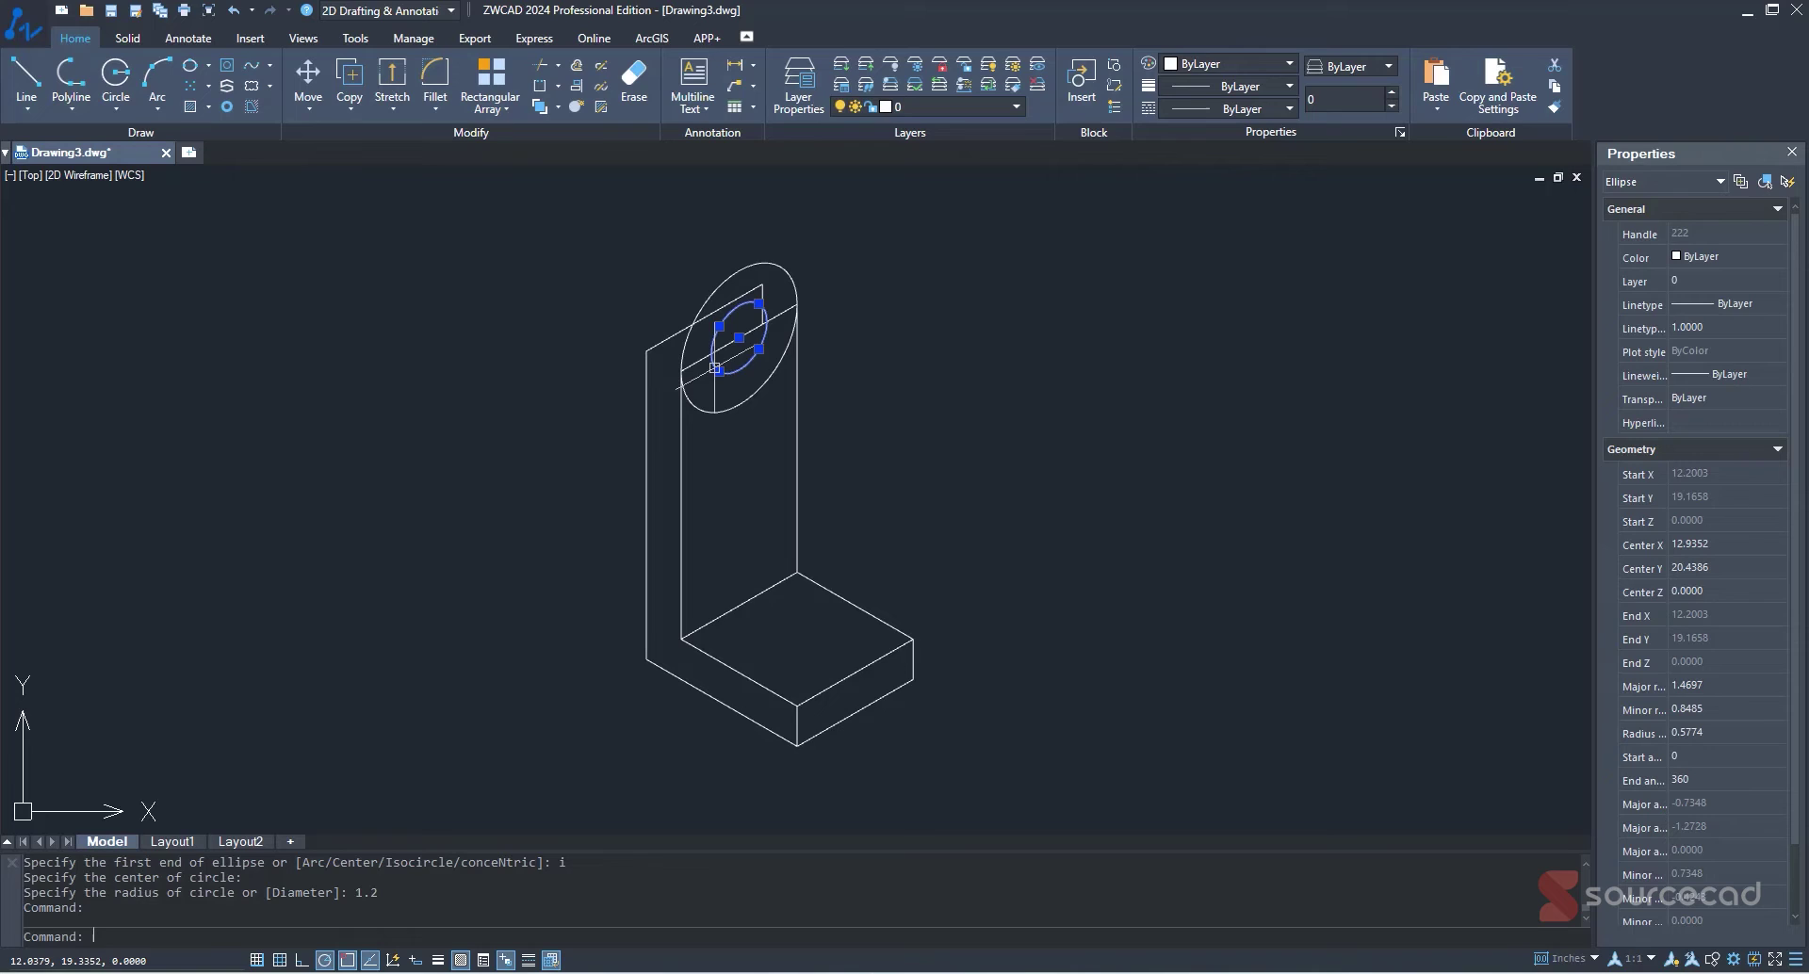
{"action": "scroll", "coordinate": [1720, 616], "scroll_direction": "down", "scroll_amount": 1}
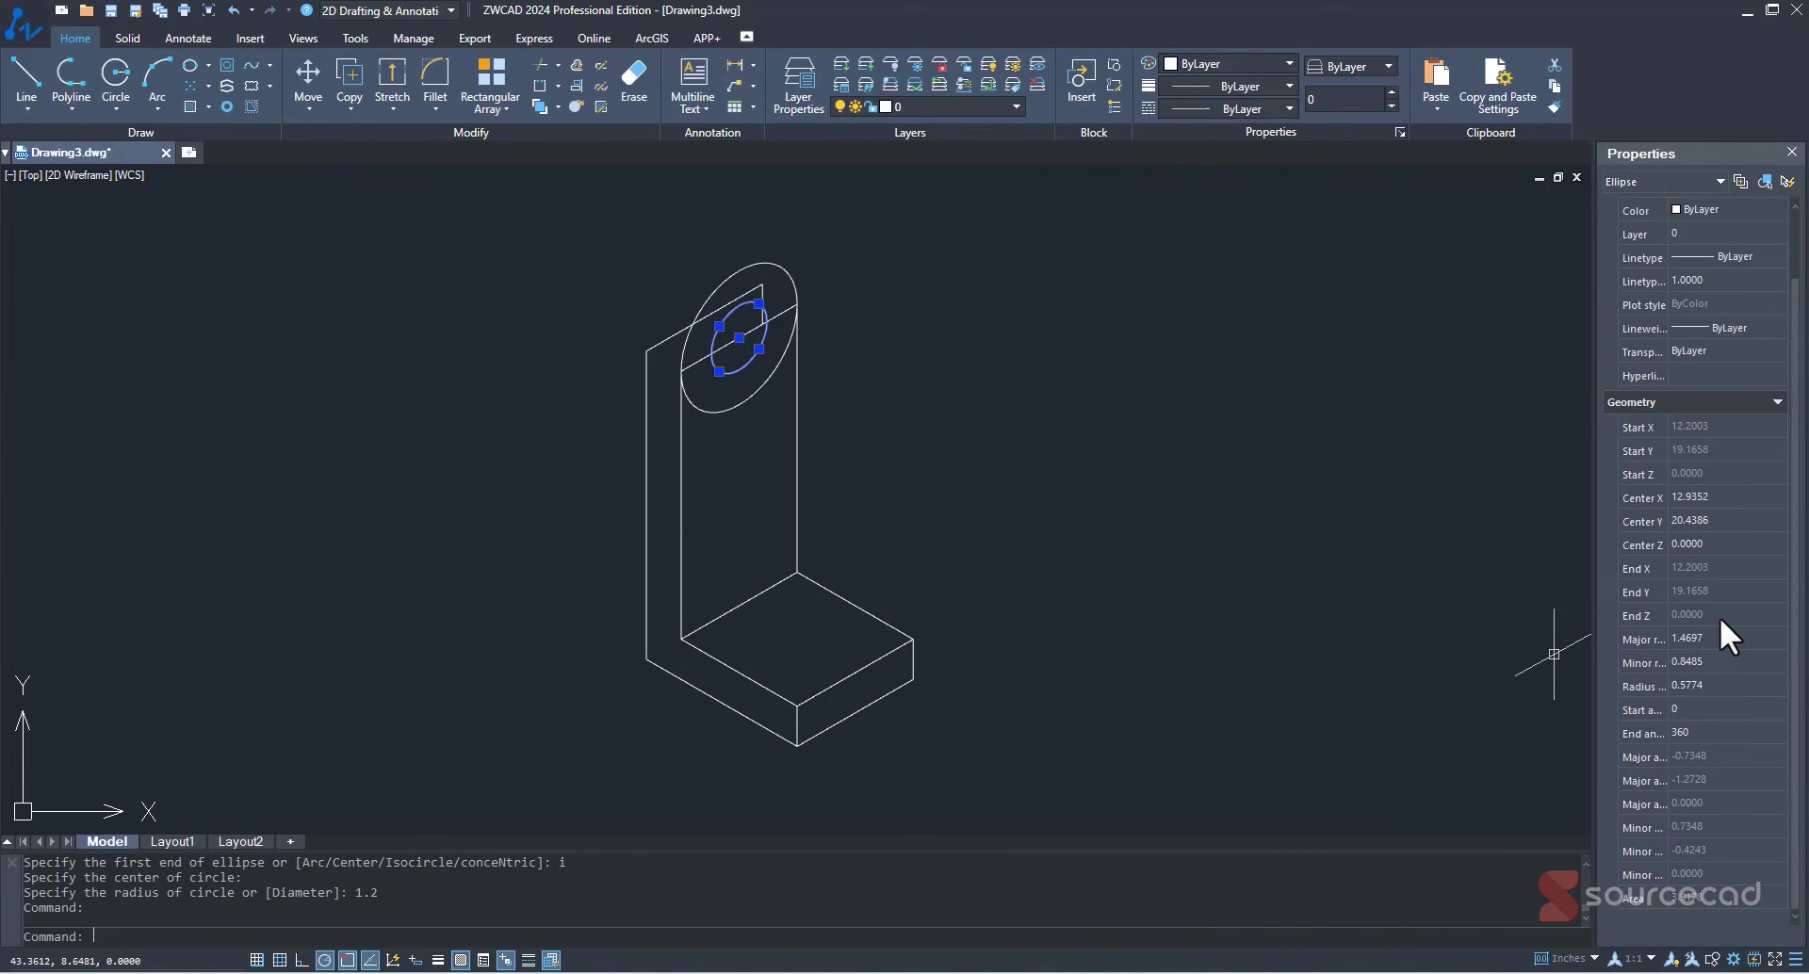
{"action": "scroll", "coordinate": [1720, 616], "scroll_direction": "up", "scroll_amount": 1}
{"action": "key", "text": "Escape"}
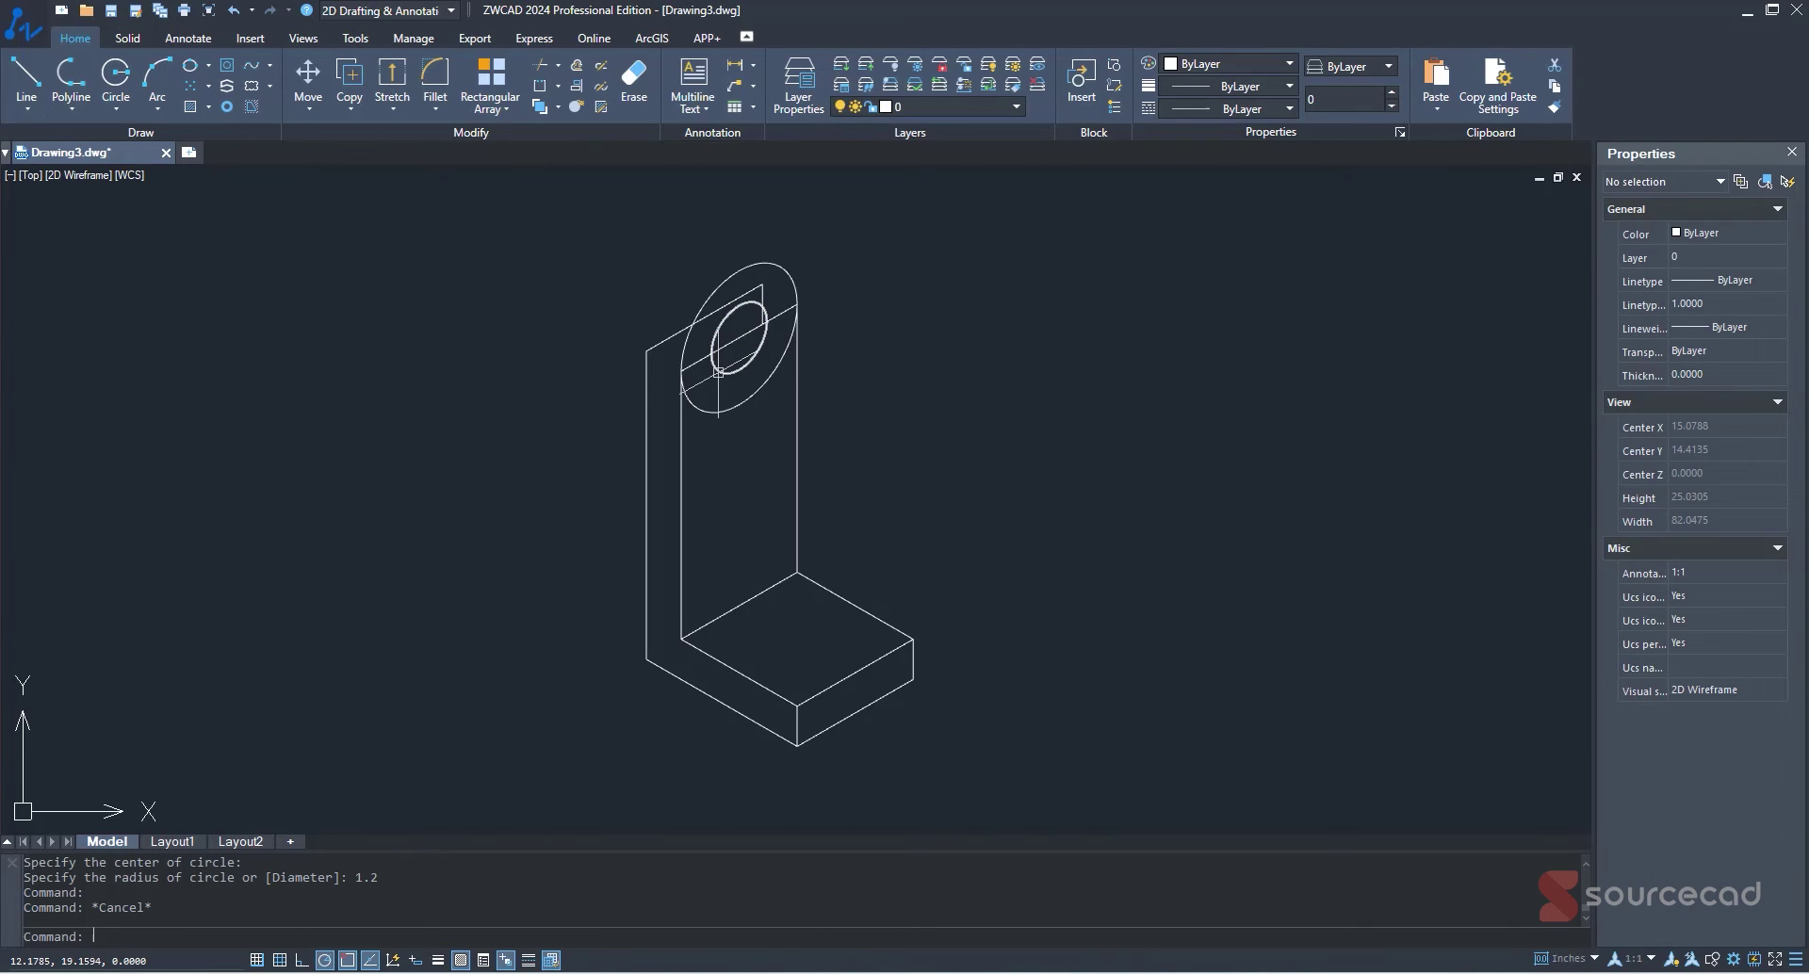
Delete the 1.2 hole and draw a radius-1.4 isocircle at the same centre.
{"action": "left_click", "coordinate": [719, 372]}
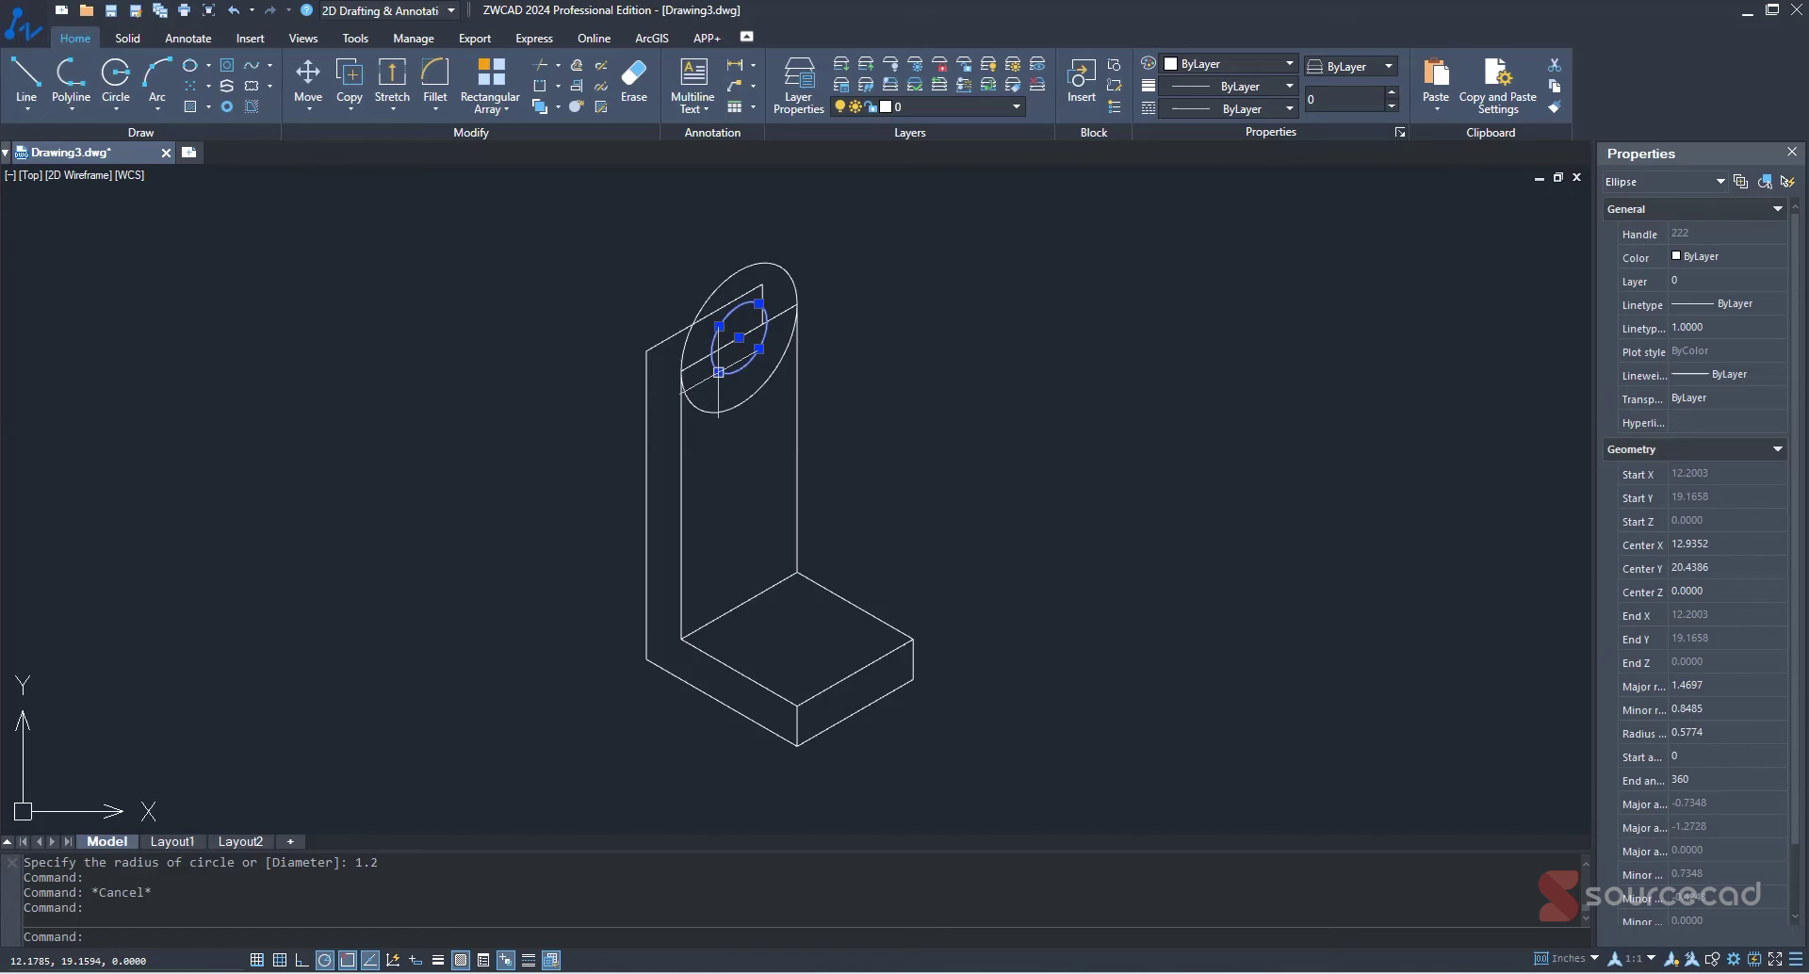
{"action": "key", "text": "Delete"}
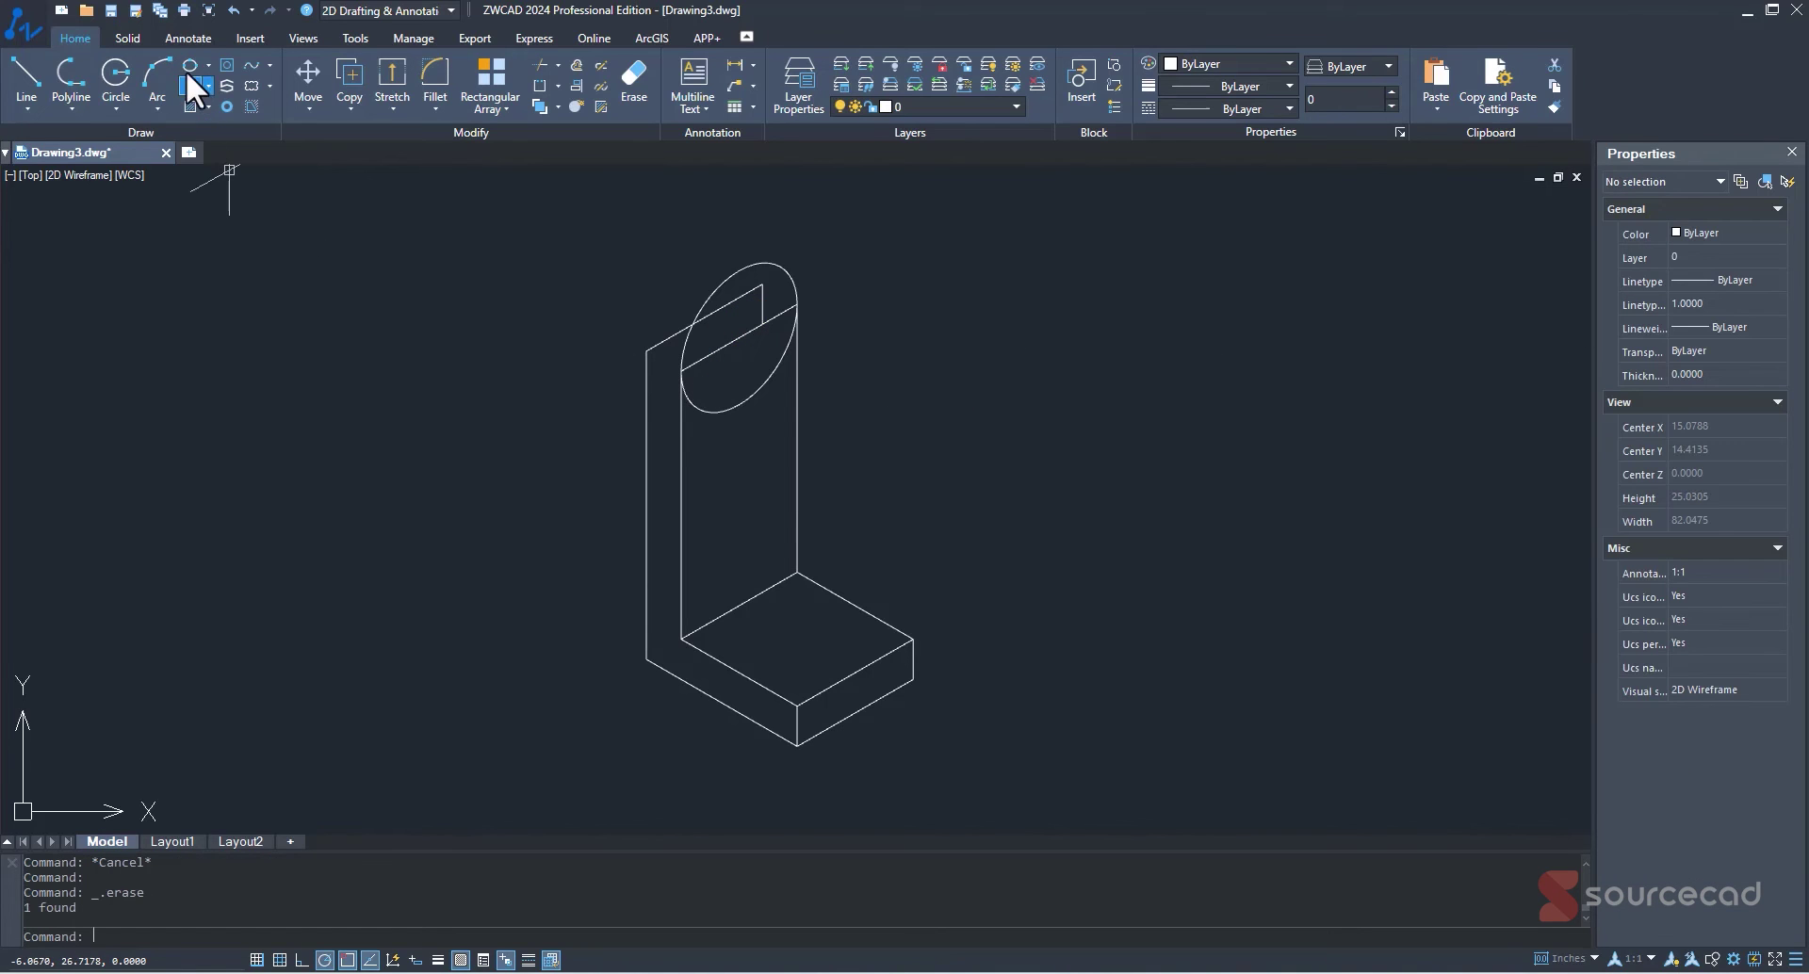
{"action": "left_click", "coordinate": [189, 66]}
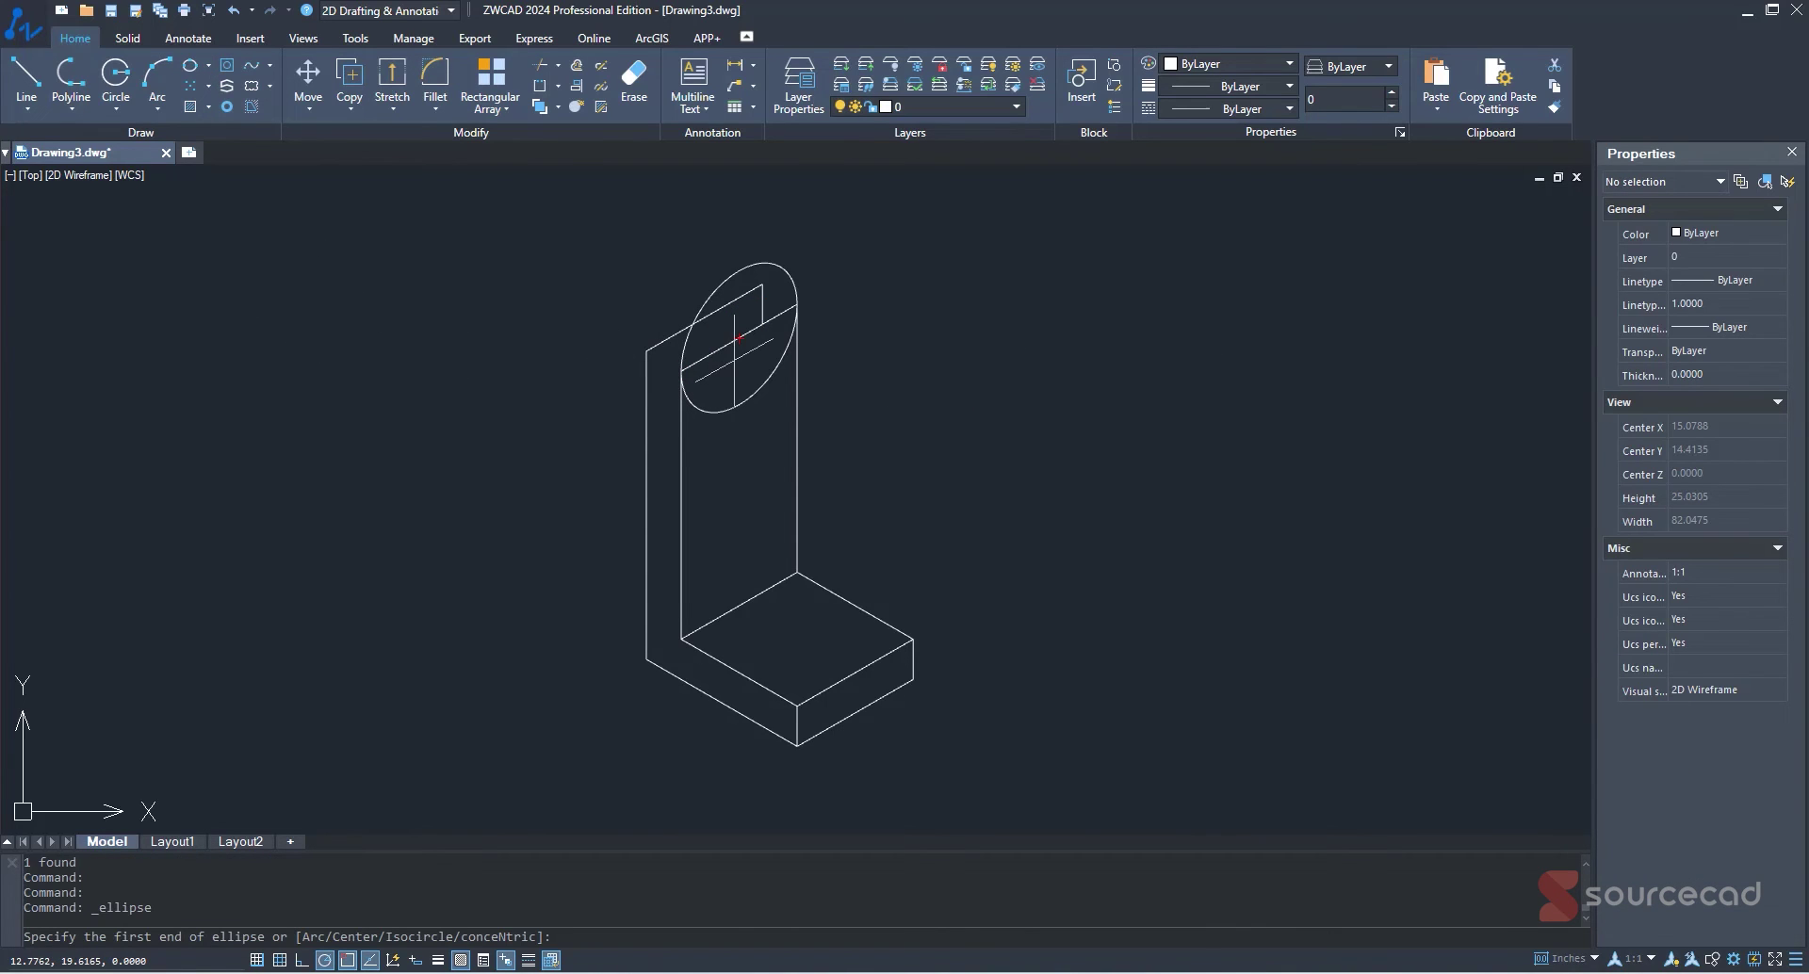
{"action": "type", "text": "i"}
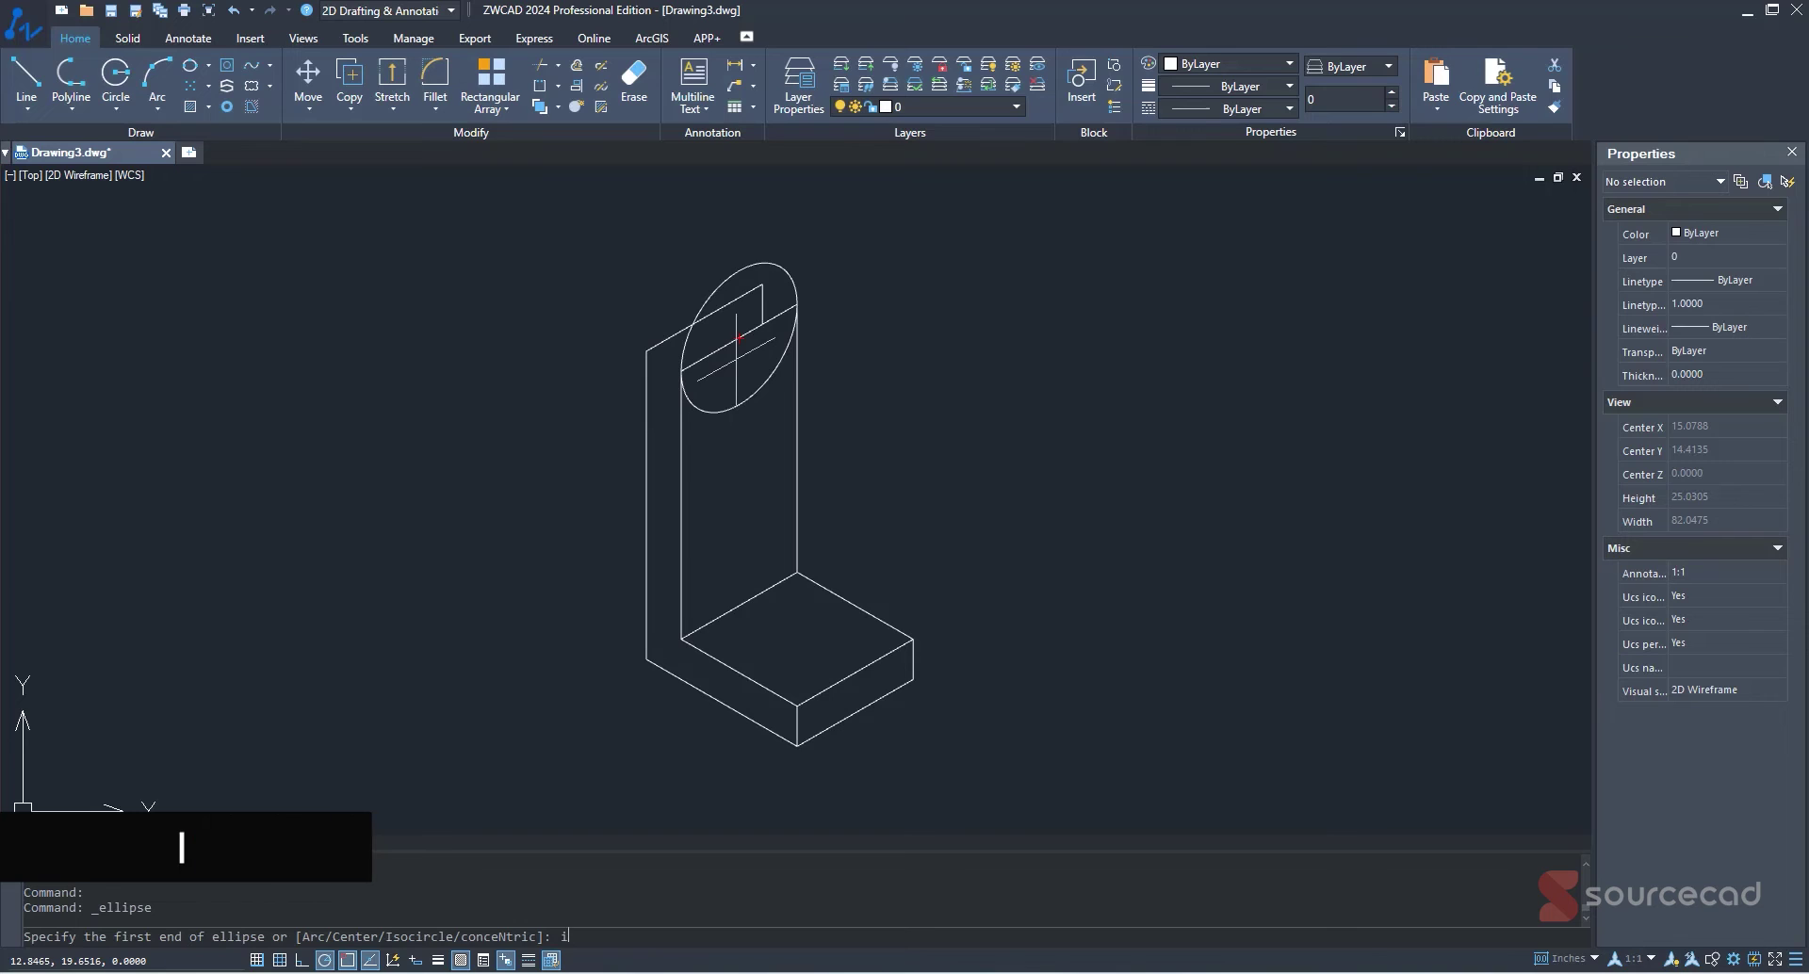
{"action": "key", "text": "Return"}
{"action": "left_click", "coordinate": [739, 336]}
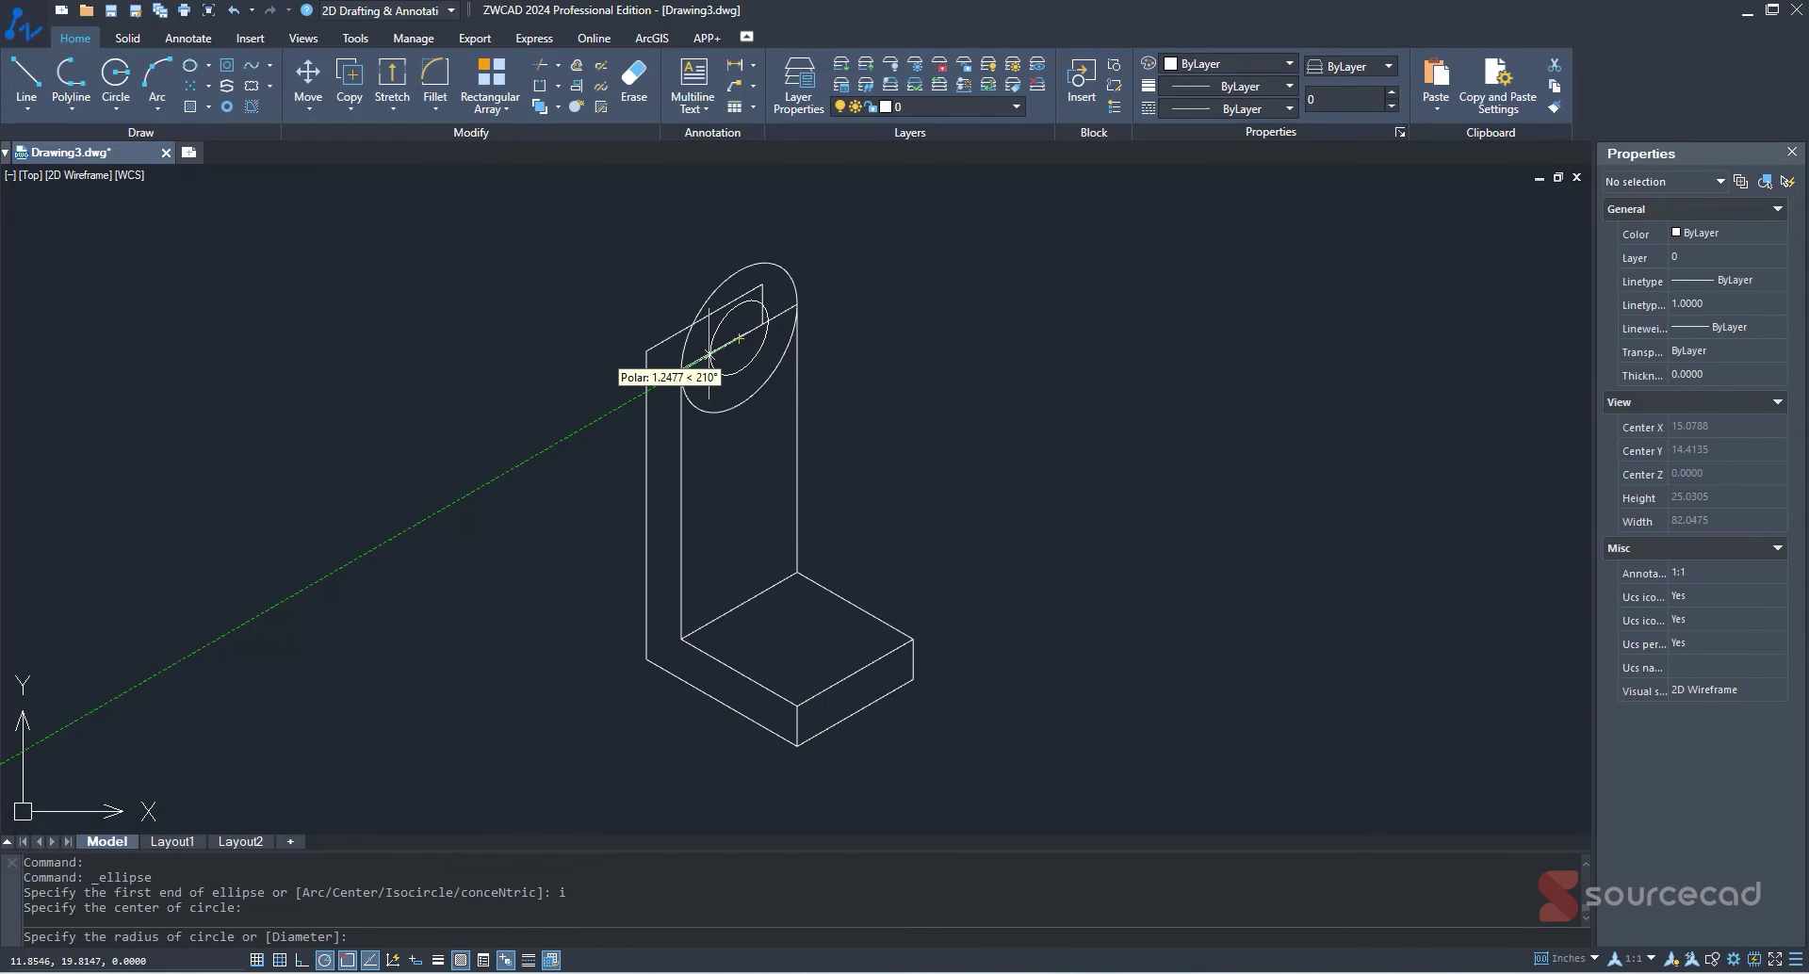
{"action": "type", "text": "1.4"}
{"action": "key", "text": "Return"}
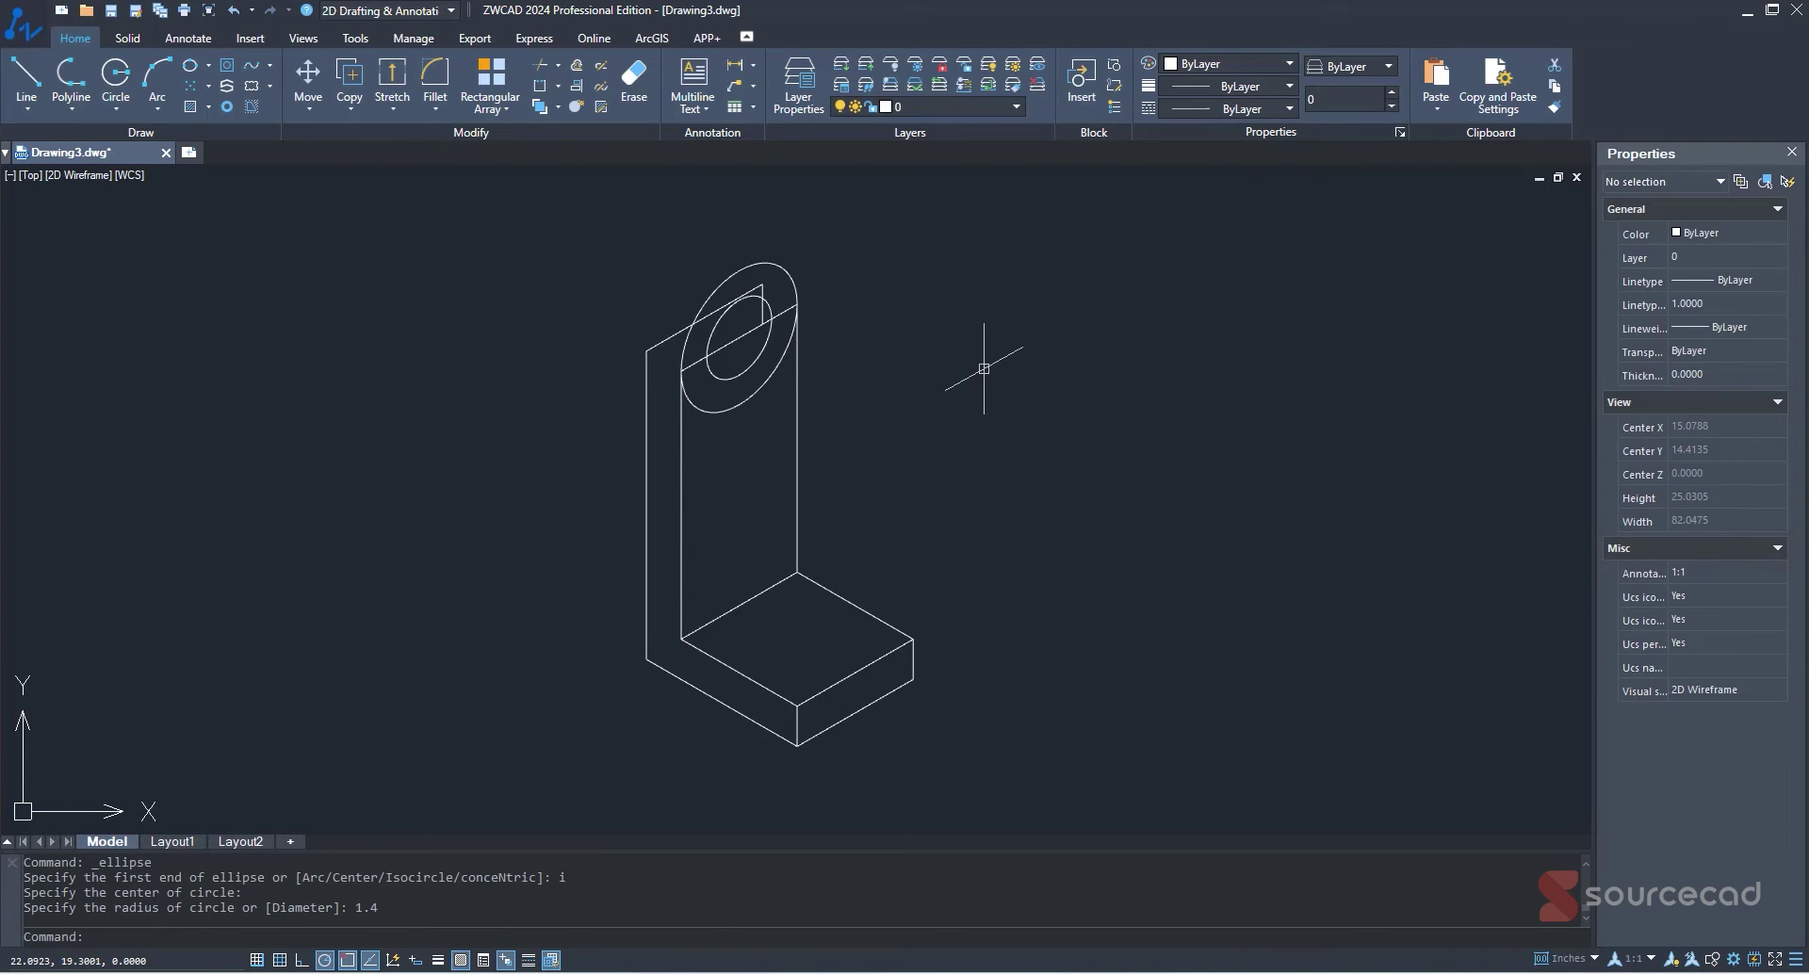
Erase the upright's old top edge and the short inner line, then trim the outer isocircle's lower arc.
{"action": "left_click", "coordinate": [666, 337]}
{"action": "left_click", "coordinate": [761, 311]}
{"action": "key", "text": "Delete"}
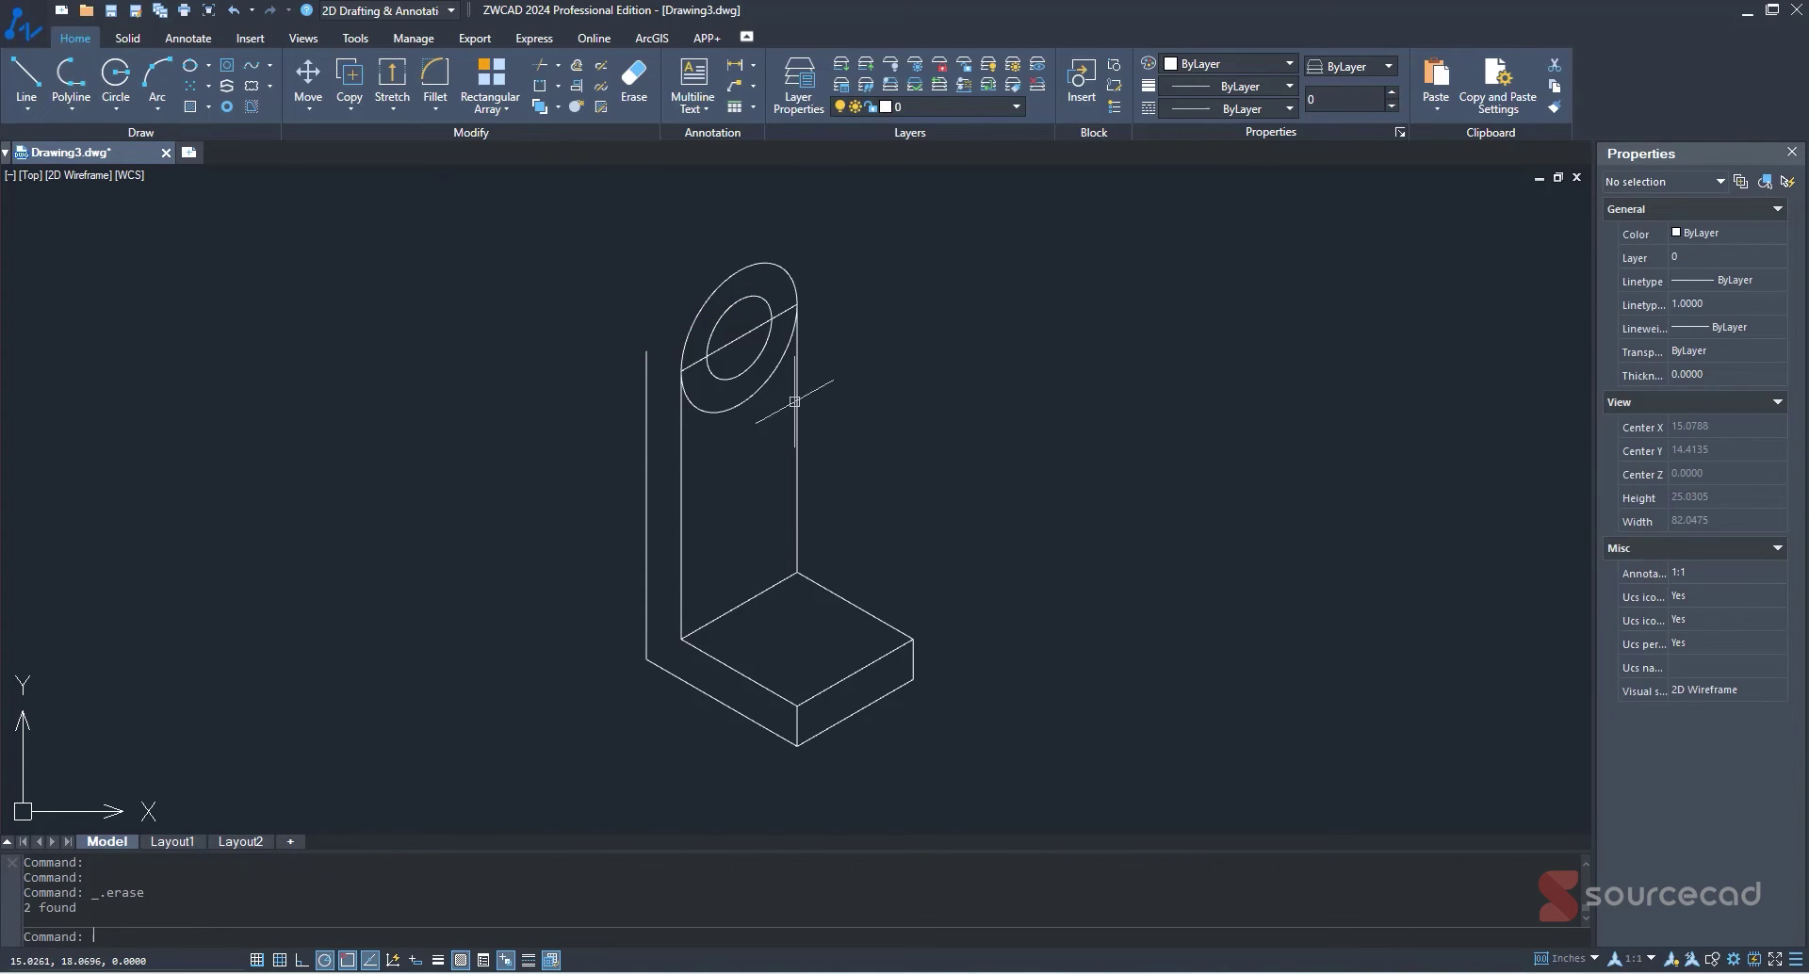
{"action": "left_click", "coordinate": [537, 64]}
{"action": "left_click", "coordinate": [710, 412]}
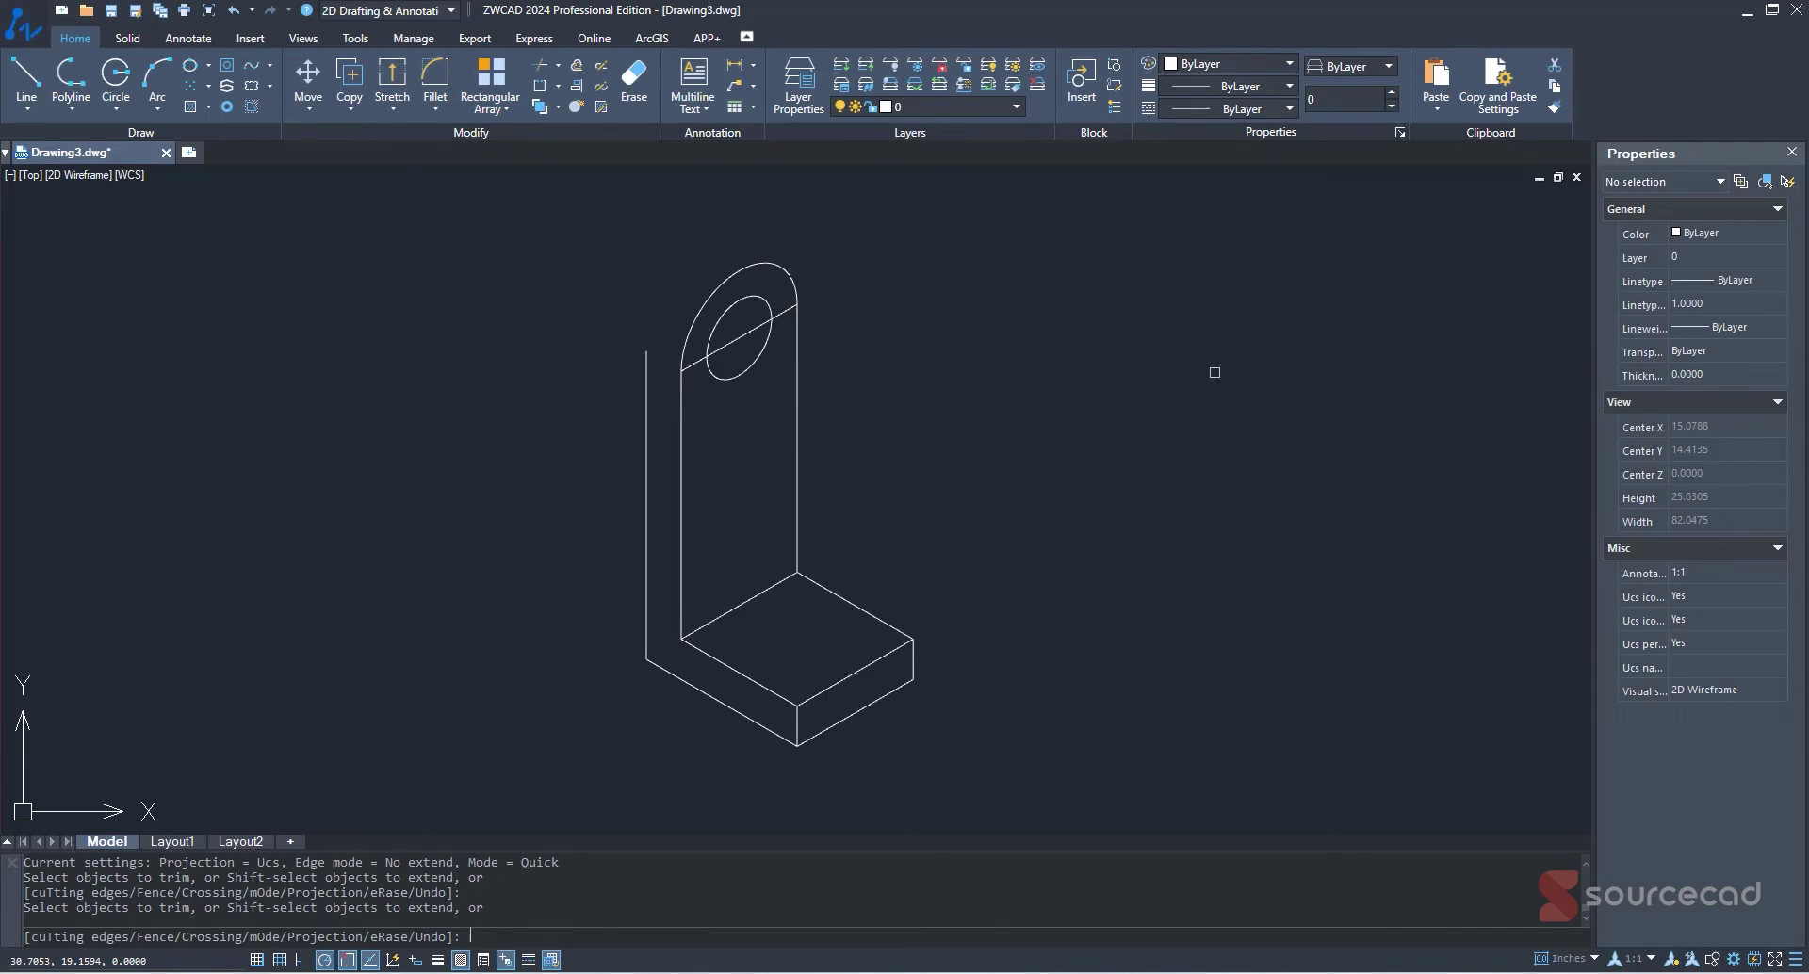
{"action": "key", "text": "Escape"}
Erase the slanted line across the circle, then select the hole and the rounded top arc.
{"action": "left_click", "coordinate": [772, 319]}
{"action": "key", "text": "Delete"}
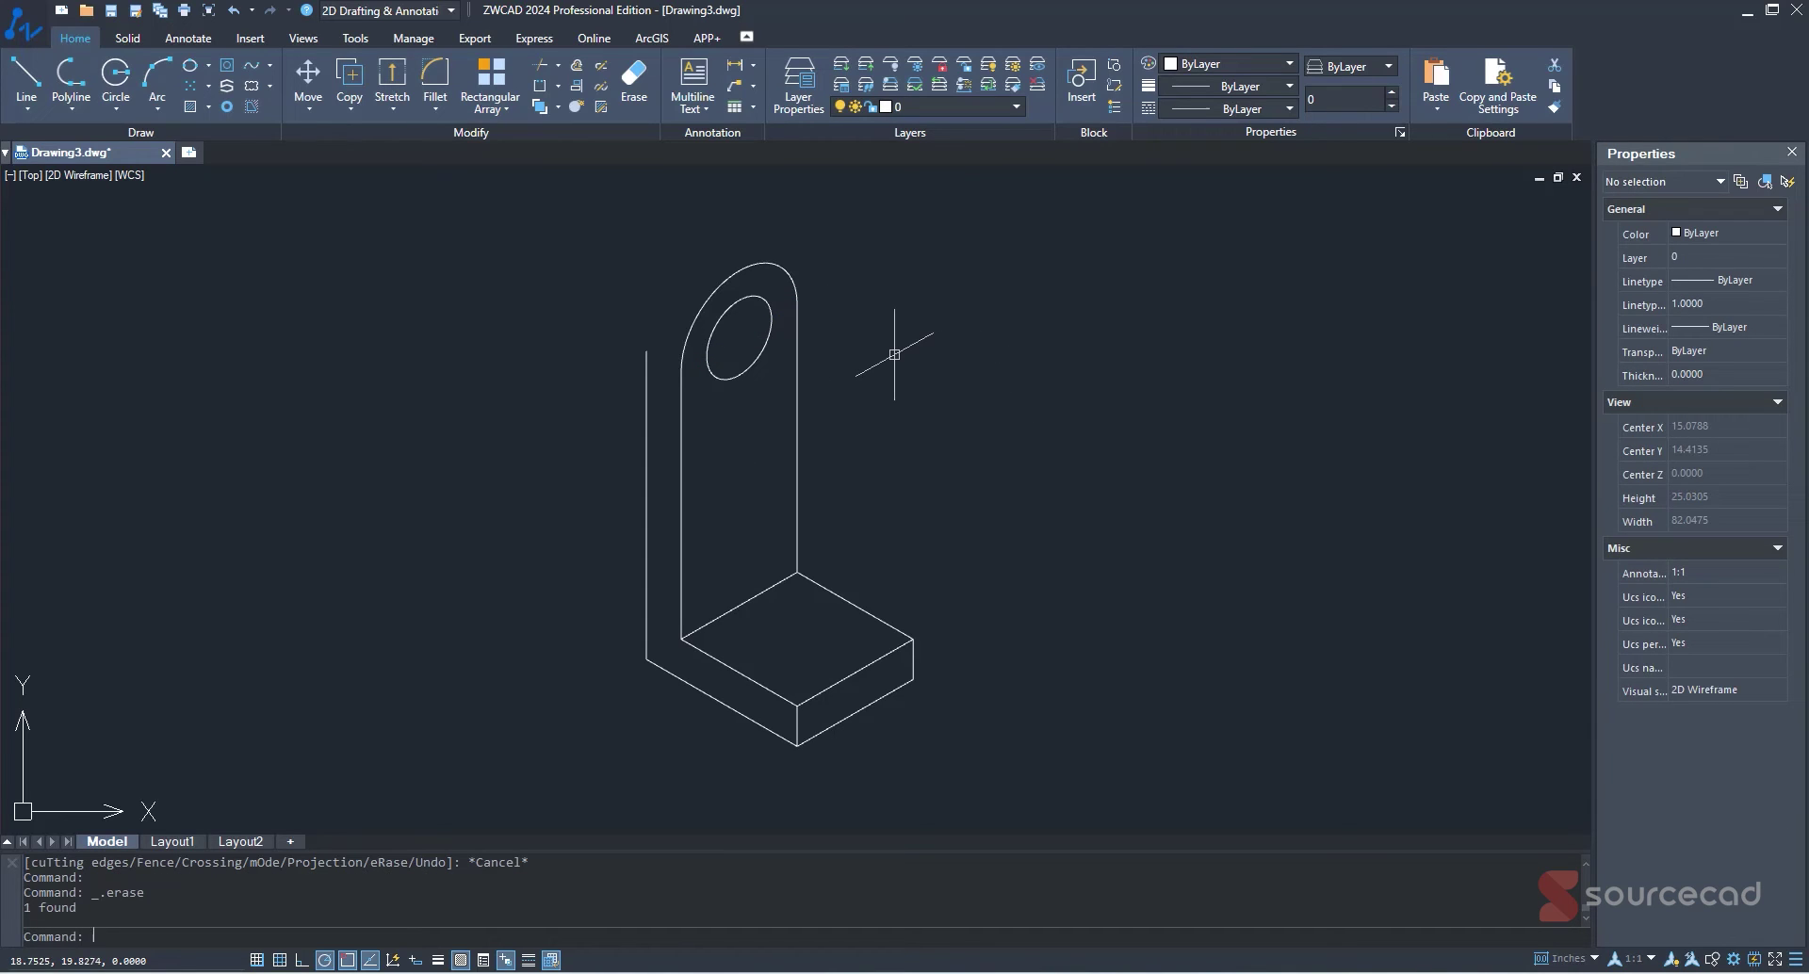
{"action": "left_click", "coordinate": [765, 304]}
{"action": "left_click", "coordinate": [759, 262]}
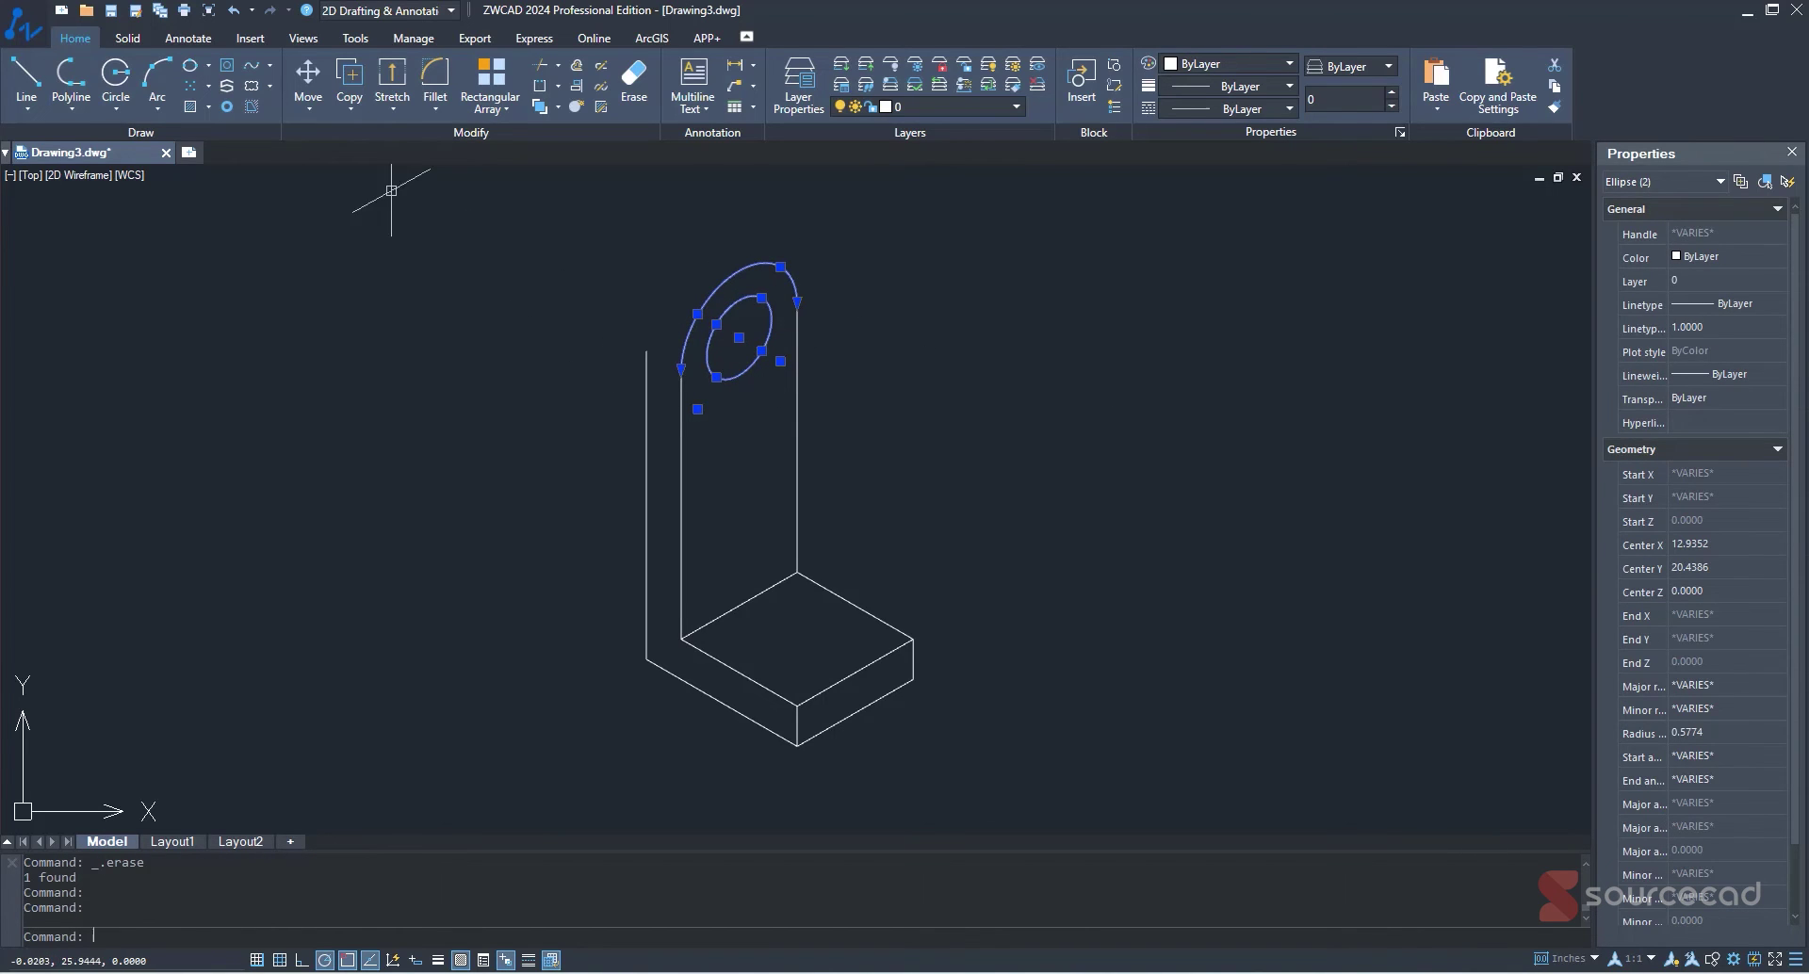
Copy the hole and rounded top arc from the hole's centre 1.5 units back at 150°.
{"action": "left_click", "coordinate": [350, 85]}
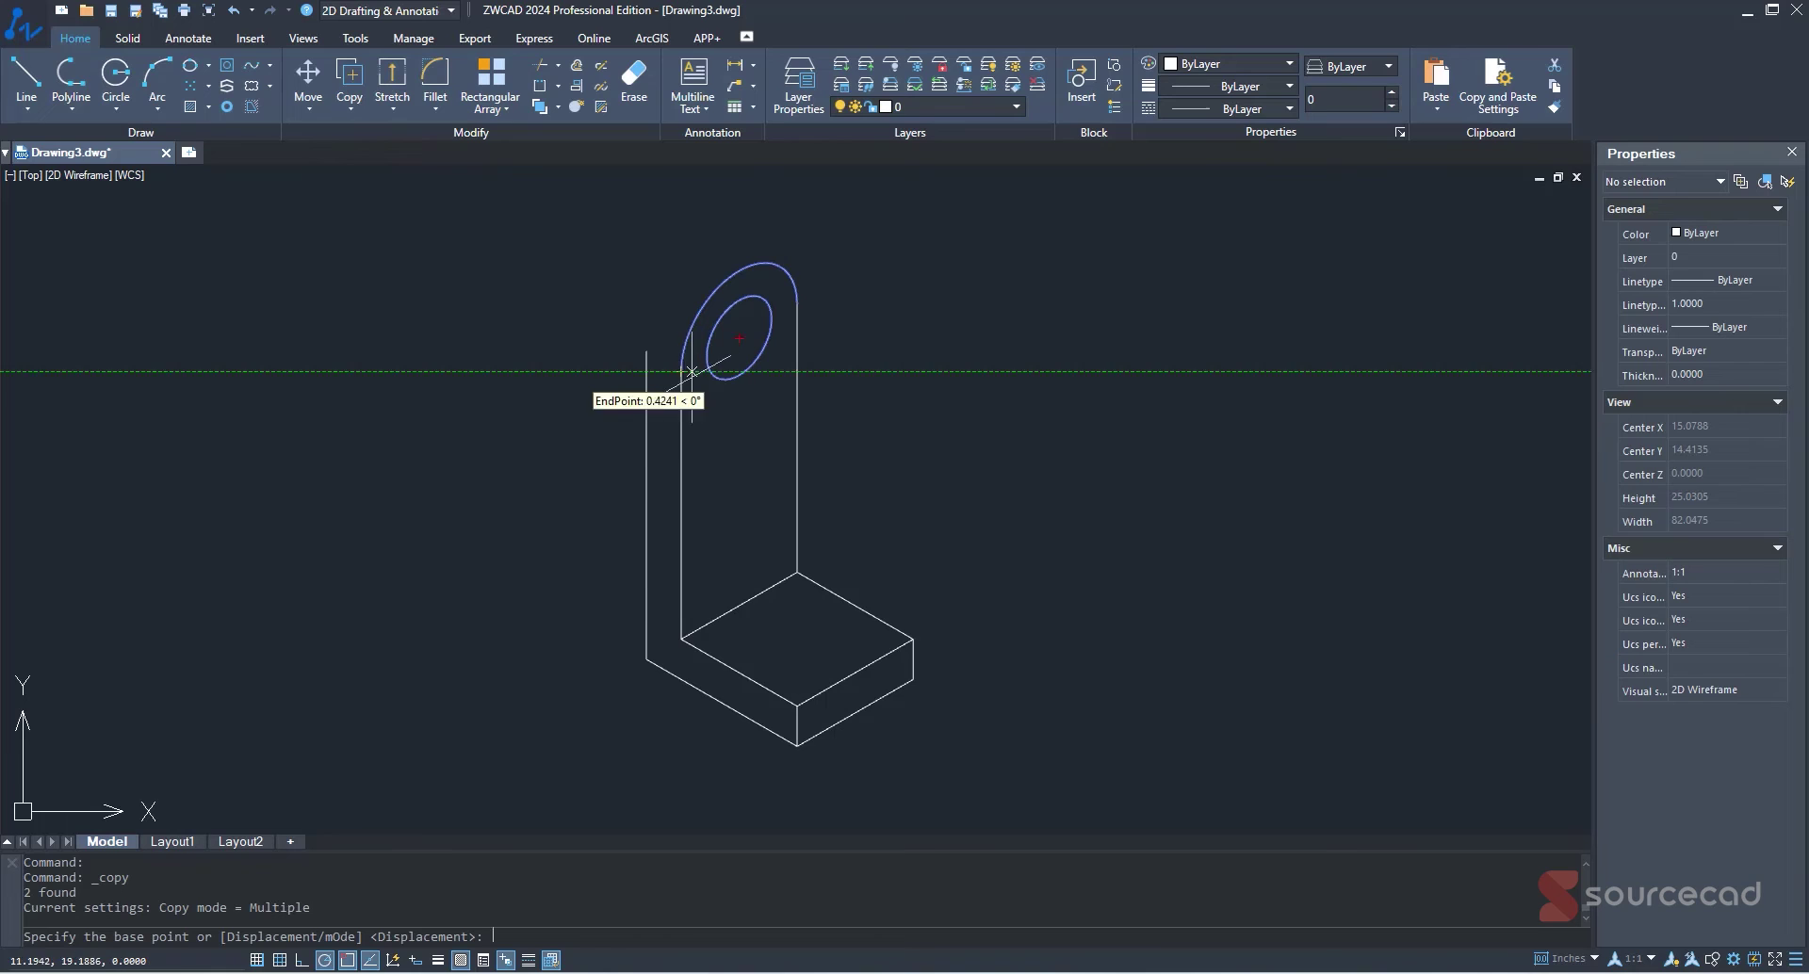
{"action": "left_click", "coordinate": [739, 338]}
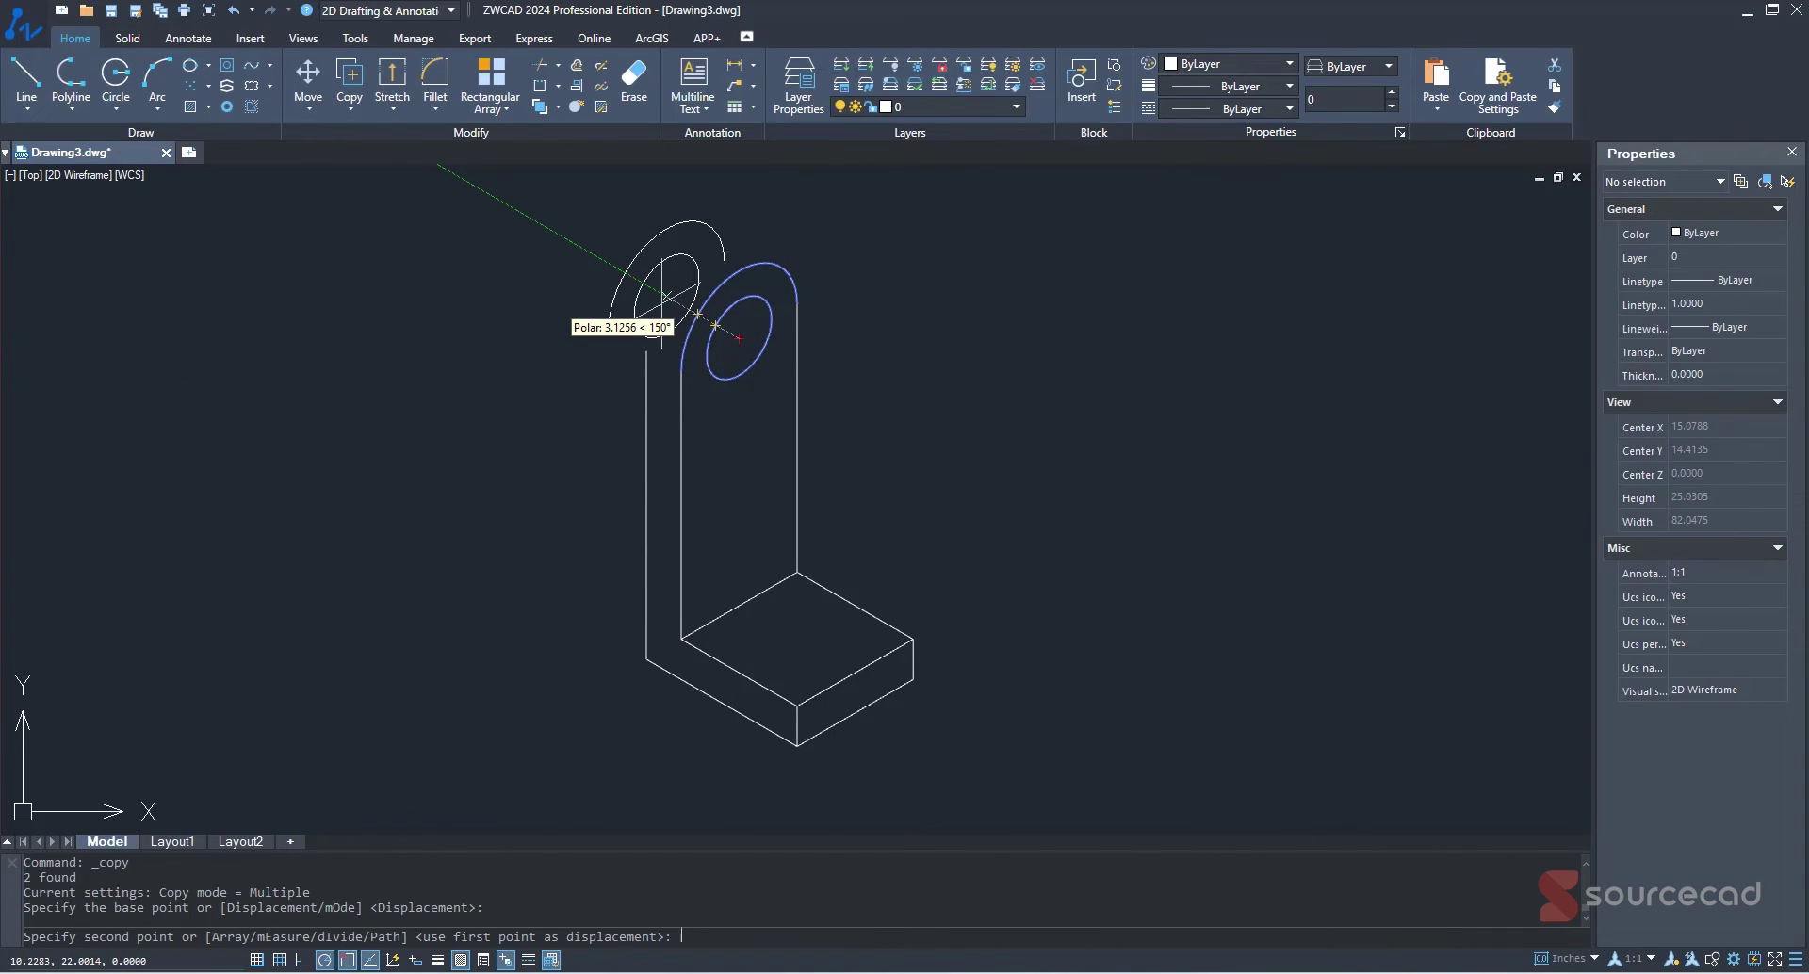
{"action": "type", "text": "1.5"}
{"action": "key", "text": "Return"}
{"action": "key", "text": "Escape"}
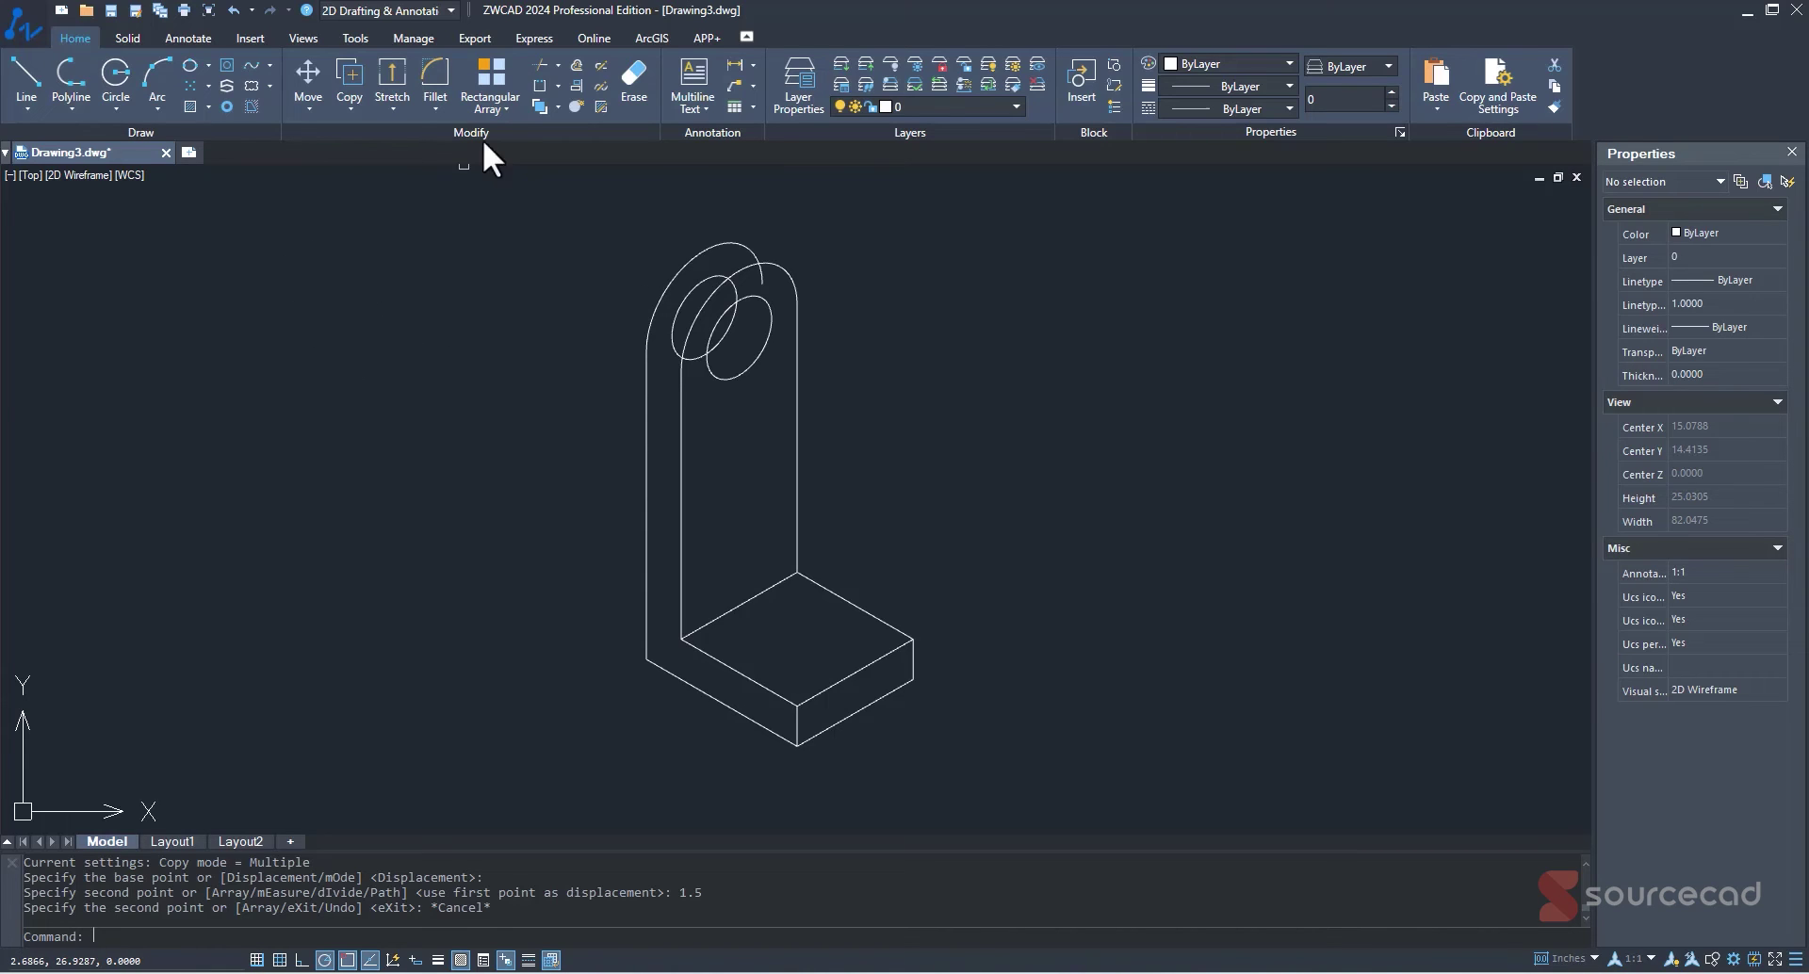
Trim away the two hidden portions of the back hole ellipse.
{"action": "left_click", "coordinate": [537, 64]}
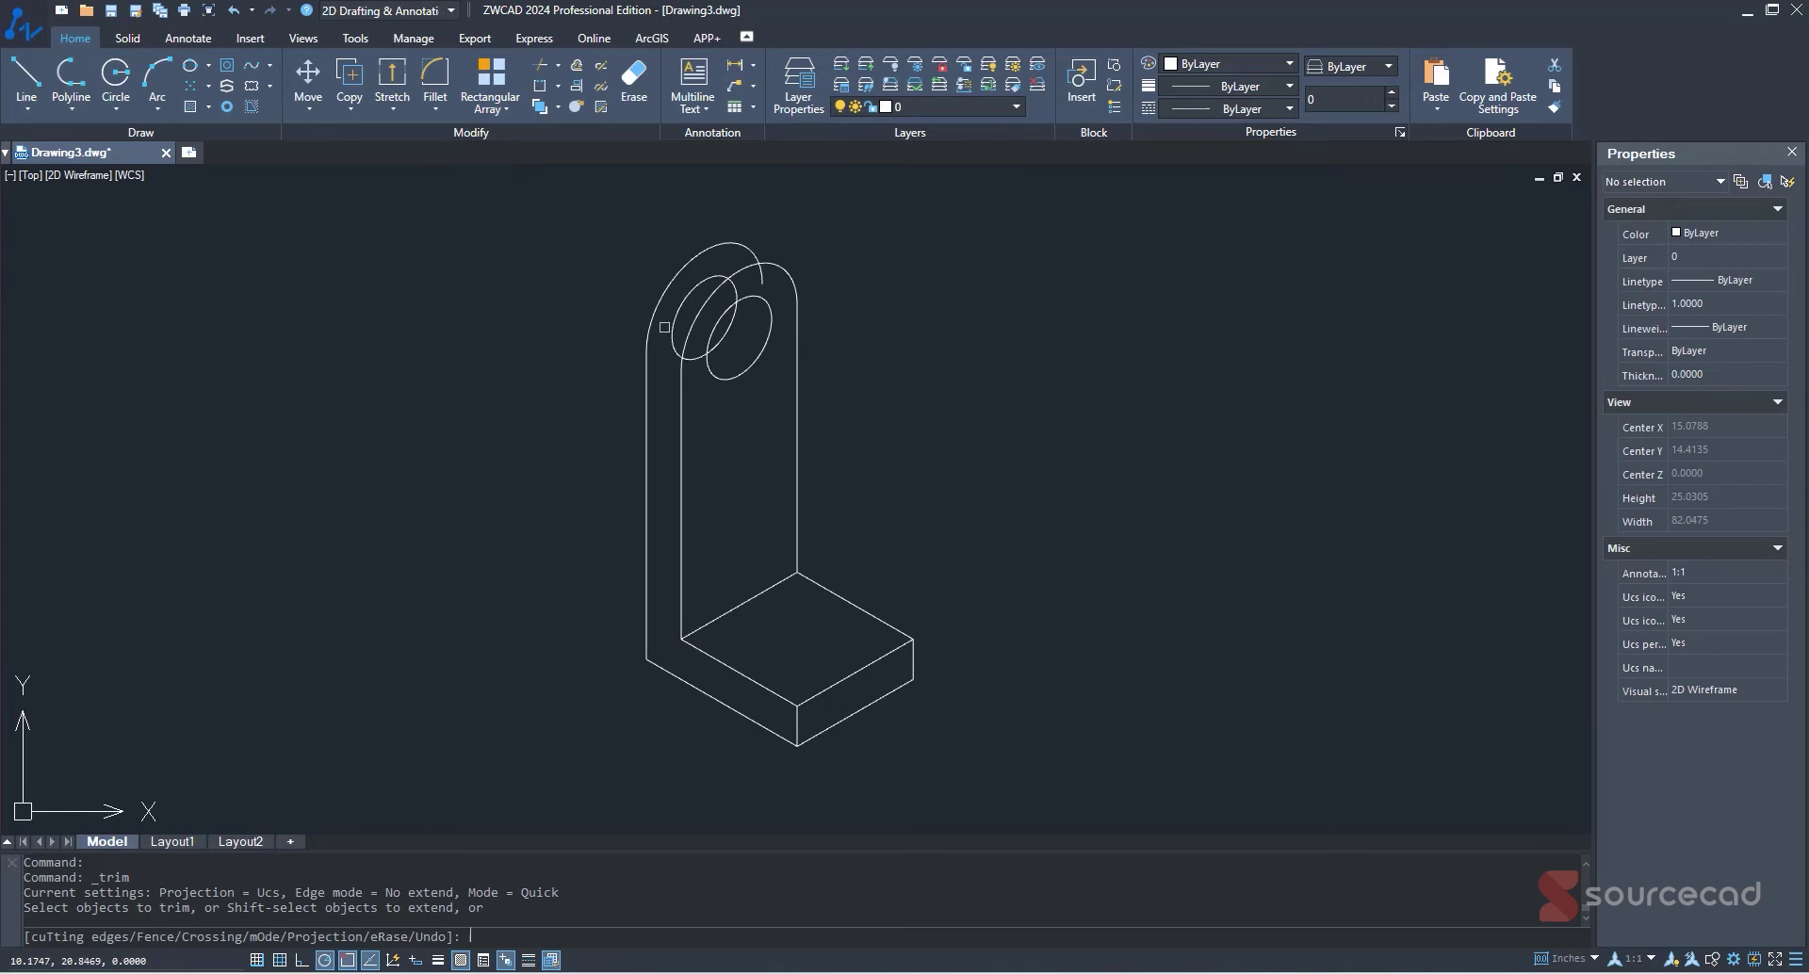
{"action": "left_click", "coordinate": [695, 287]}
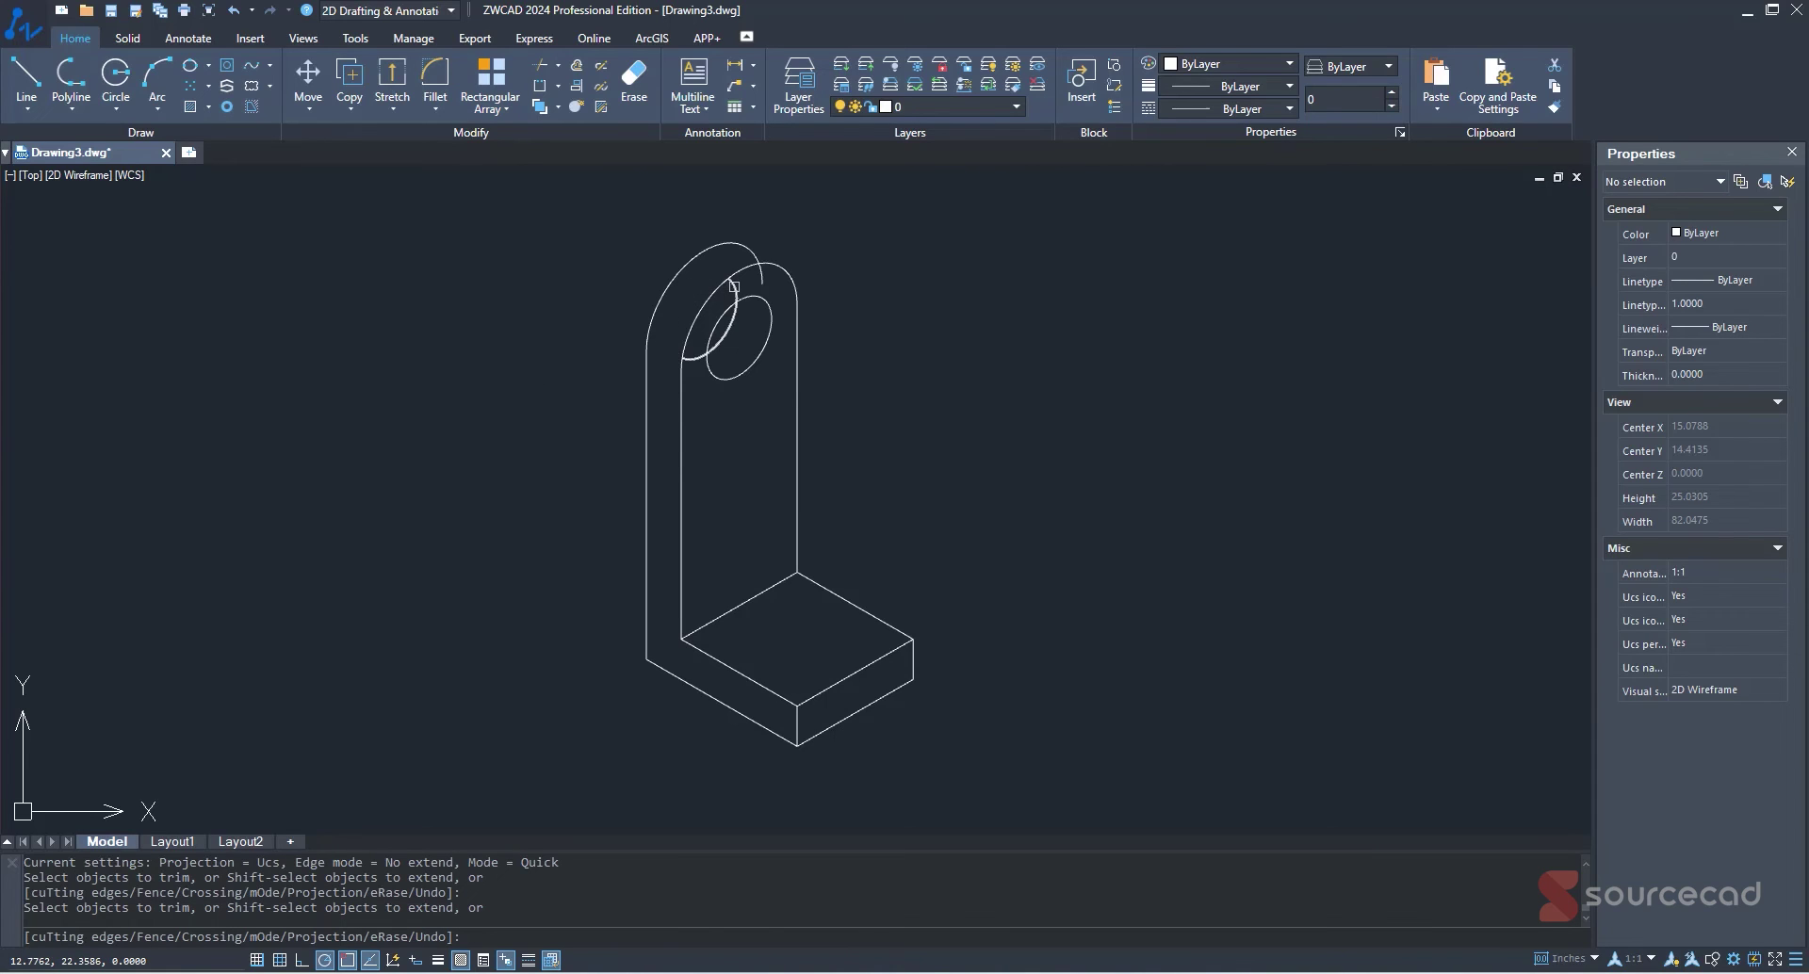
{"action": "left_click", "coordinate": [735, 287]}
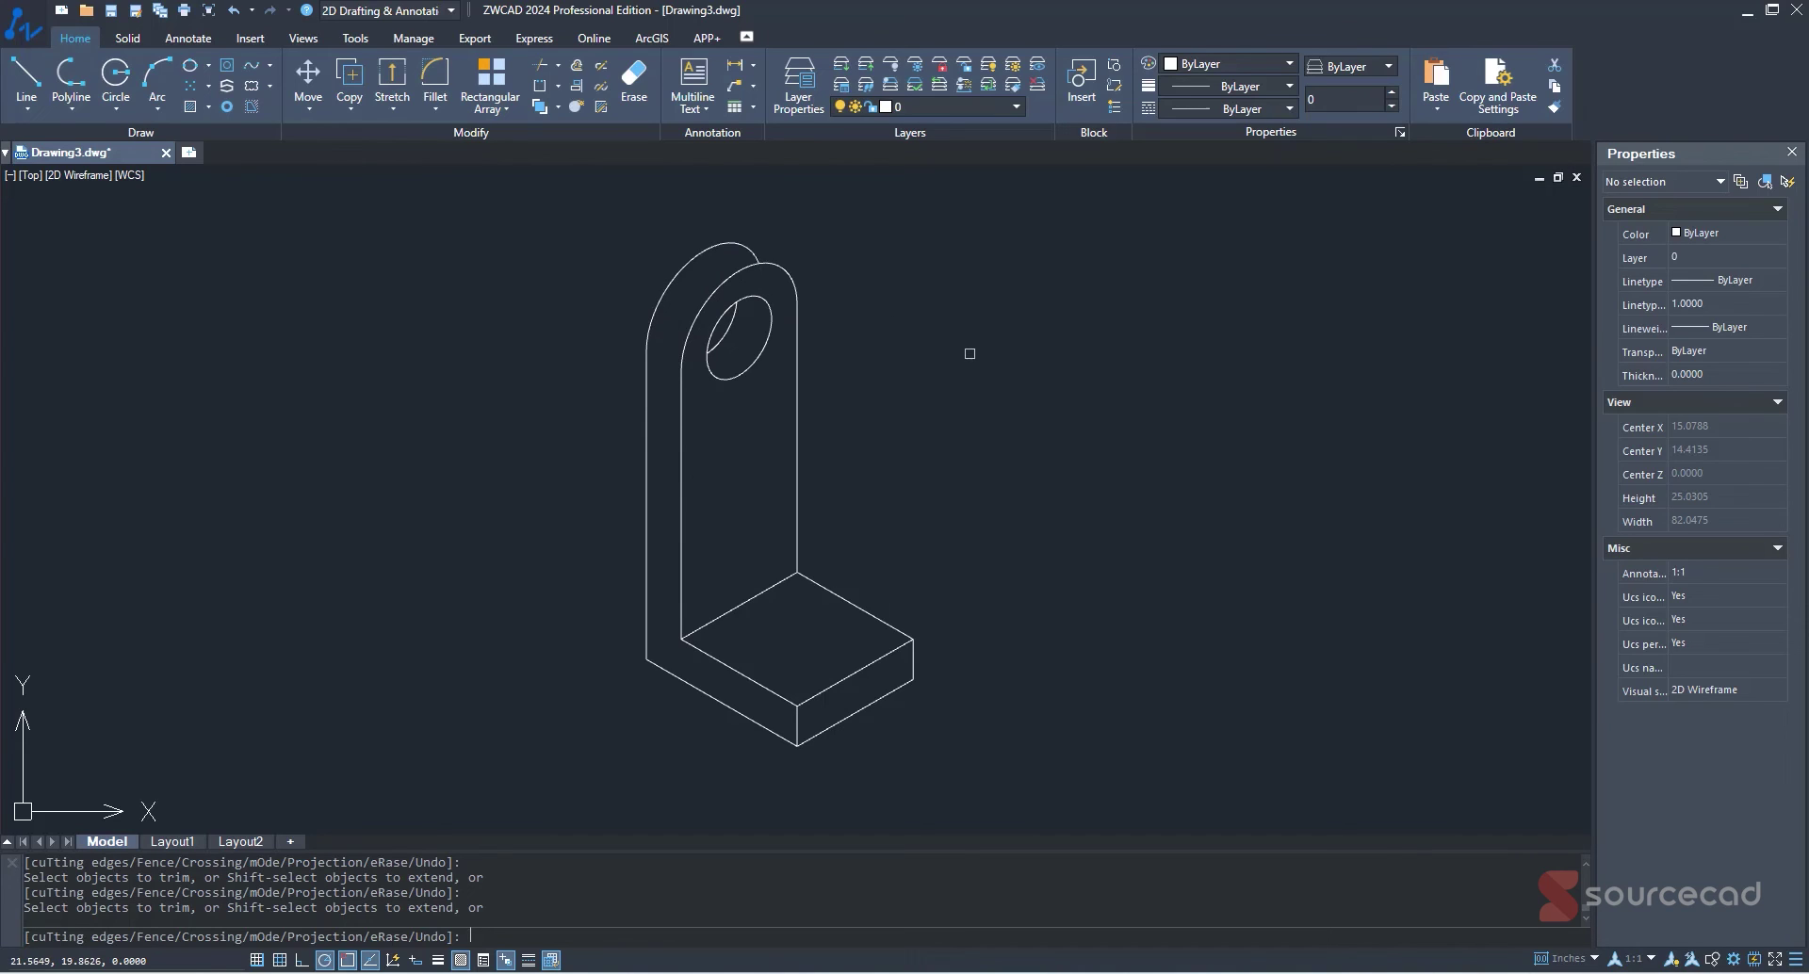
{"action": "key", "text": "Escape"}
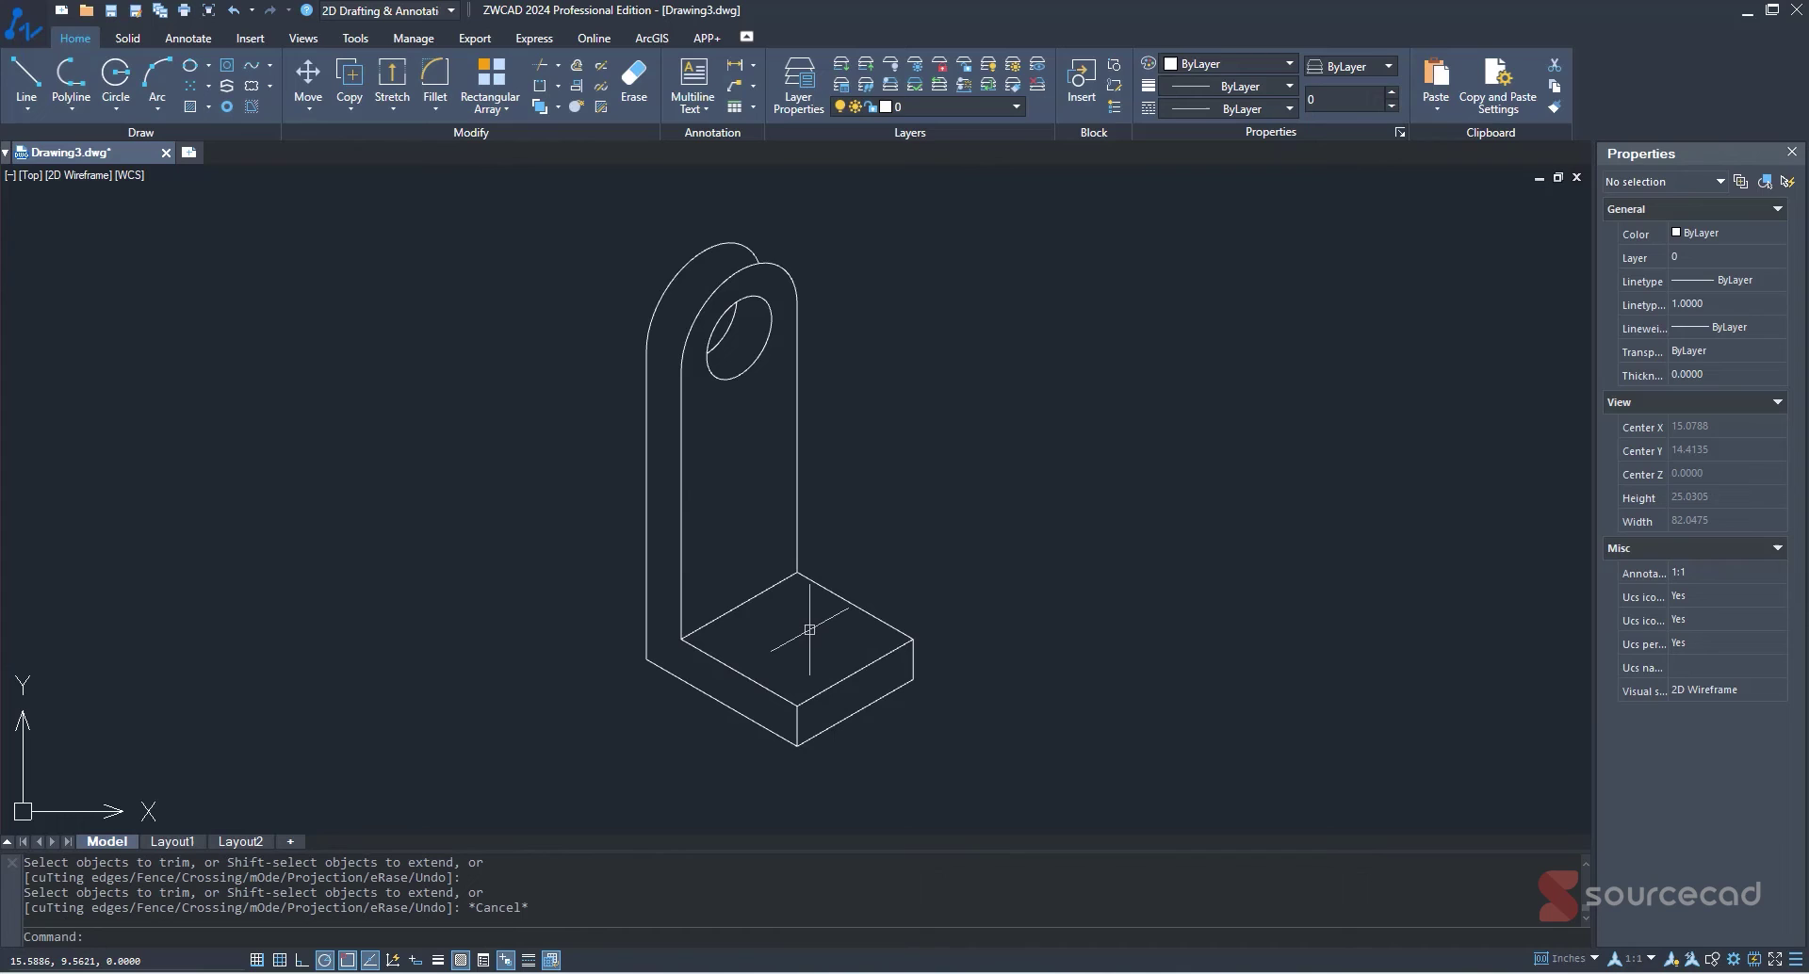
Switch to the Top isoplane and draw a construction line between the base's left and front edge midpoints.
{"action": "key", "text": "F5"}
{"action": "key", "text": "F5"}
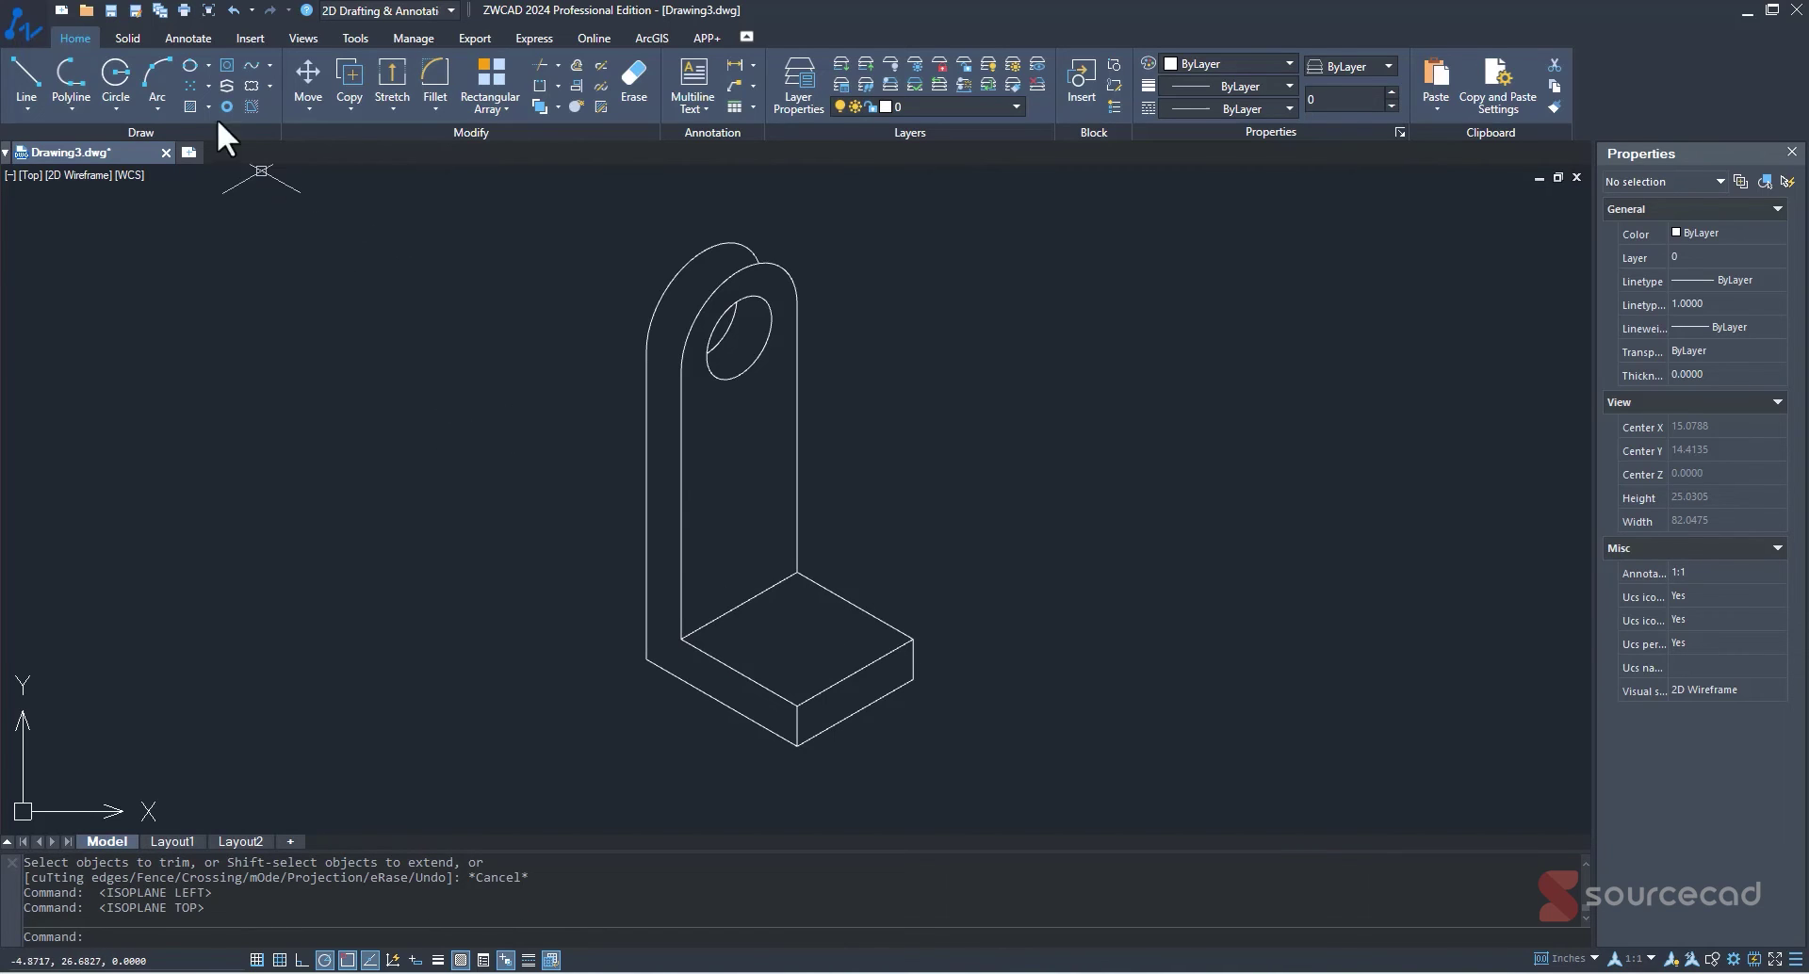
{"action": "left_click", "coordinate": [193, 67]}
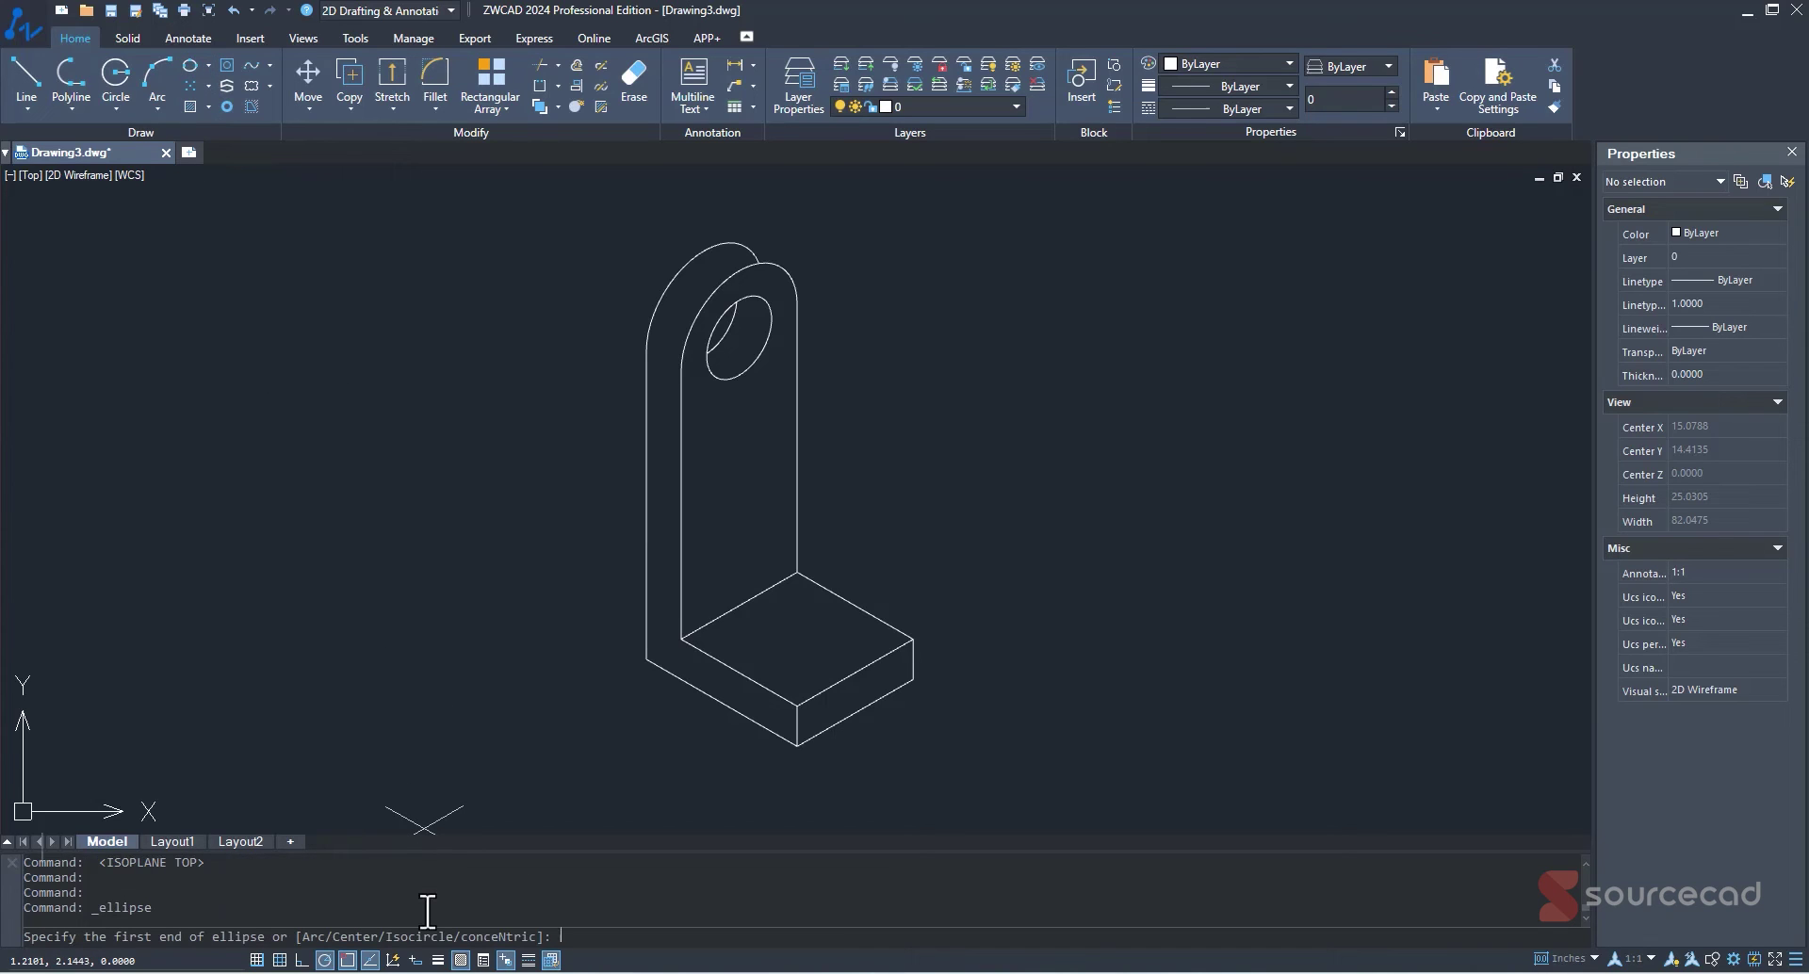
{"action": "type", "text": "i"}
{"action": "key", "text": "Return"}
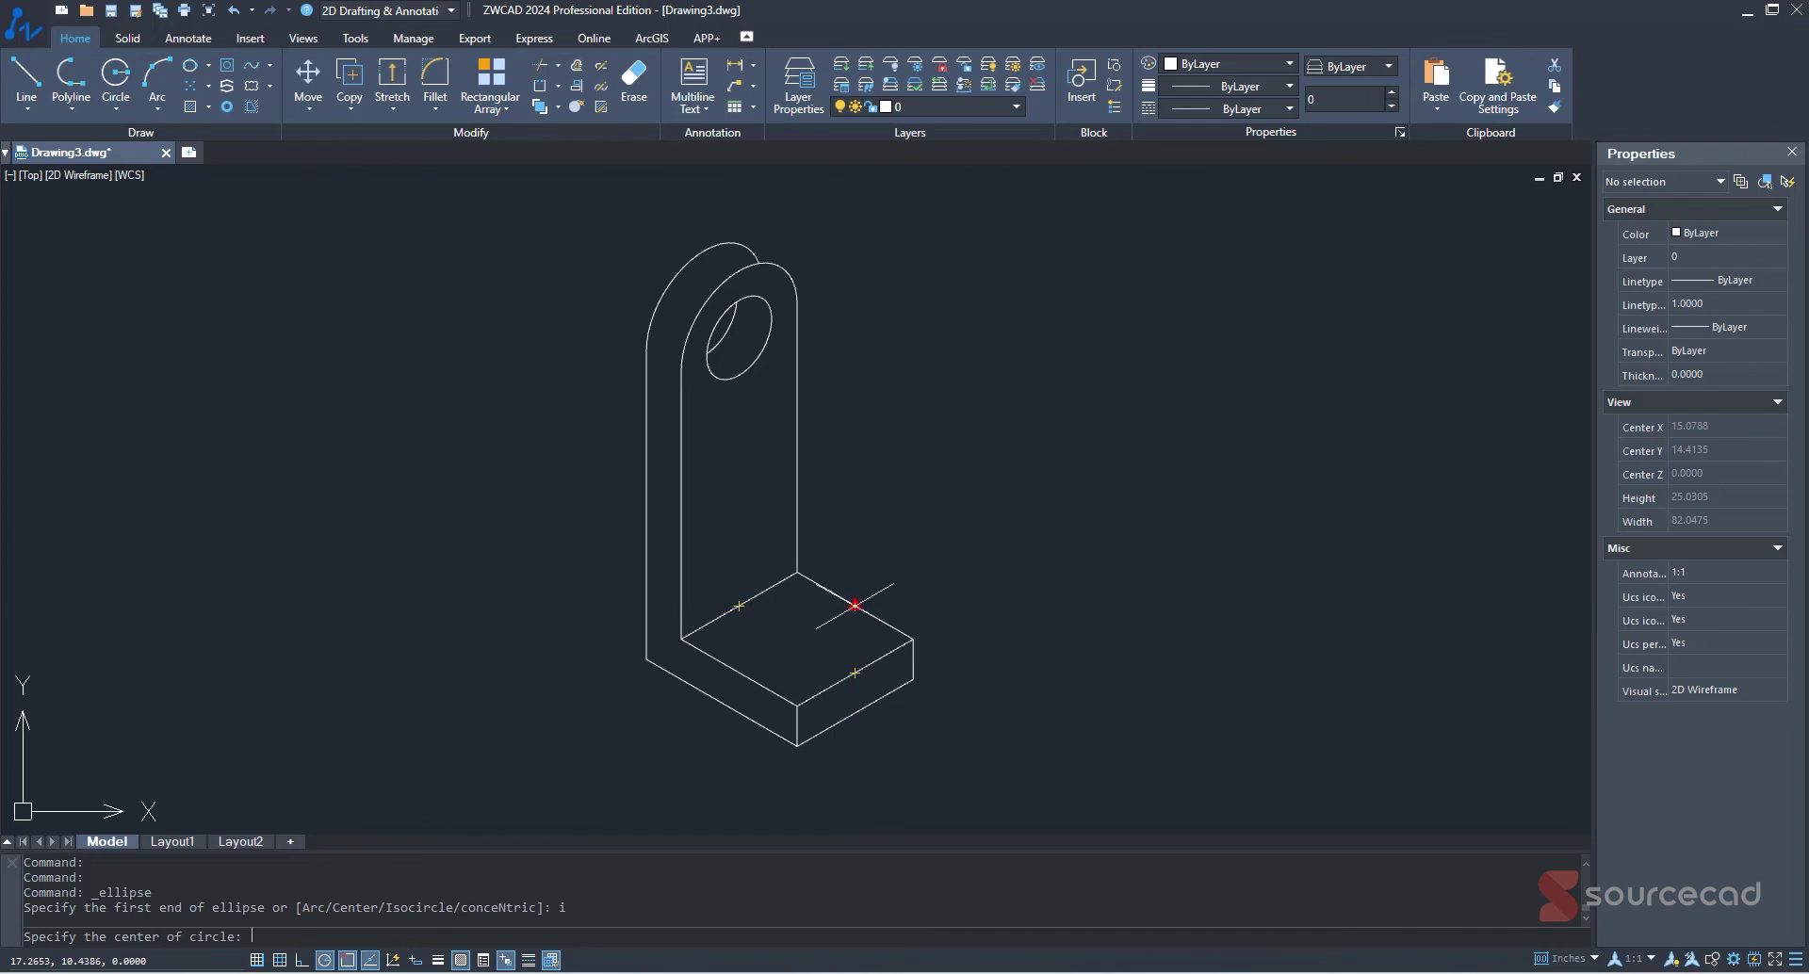
{"action": "left_click", "coordinate": [24, 75]}
{"action": "left_click", "coordinate": [740, 606]}
{"action": "left_click", "coordinate": [855, 672]}
{"action": "key", "text": "Return"}
Draw a 1.5-radius isocircle at the construction line's midpoint, then erase the line.
{"action": "left_click", "coordinate": [191, 67]}
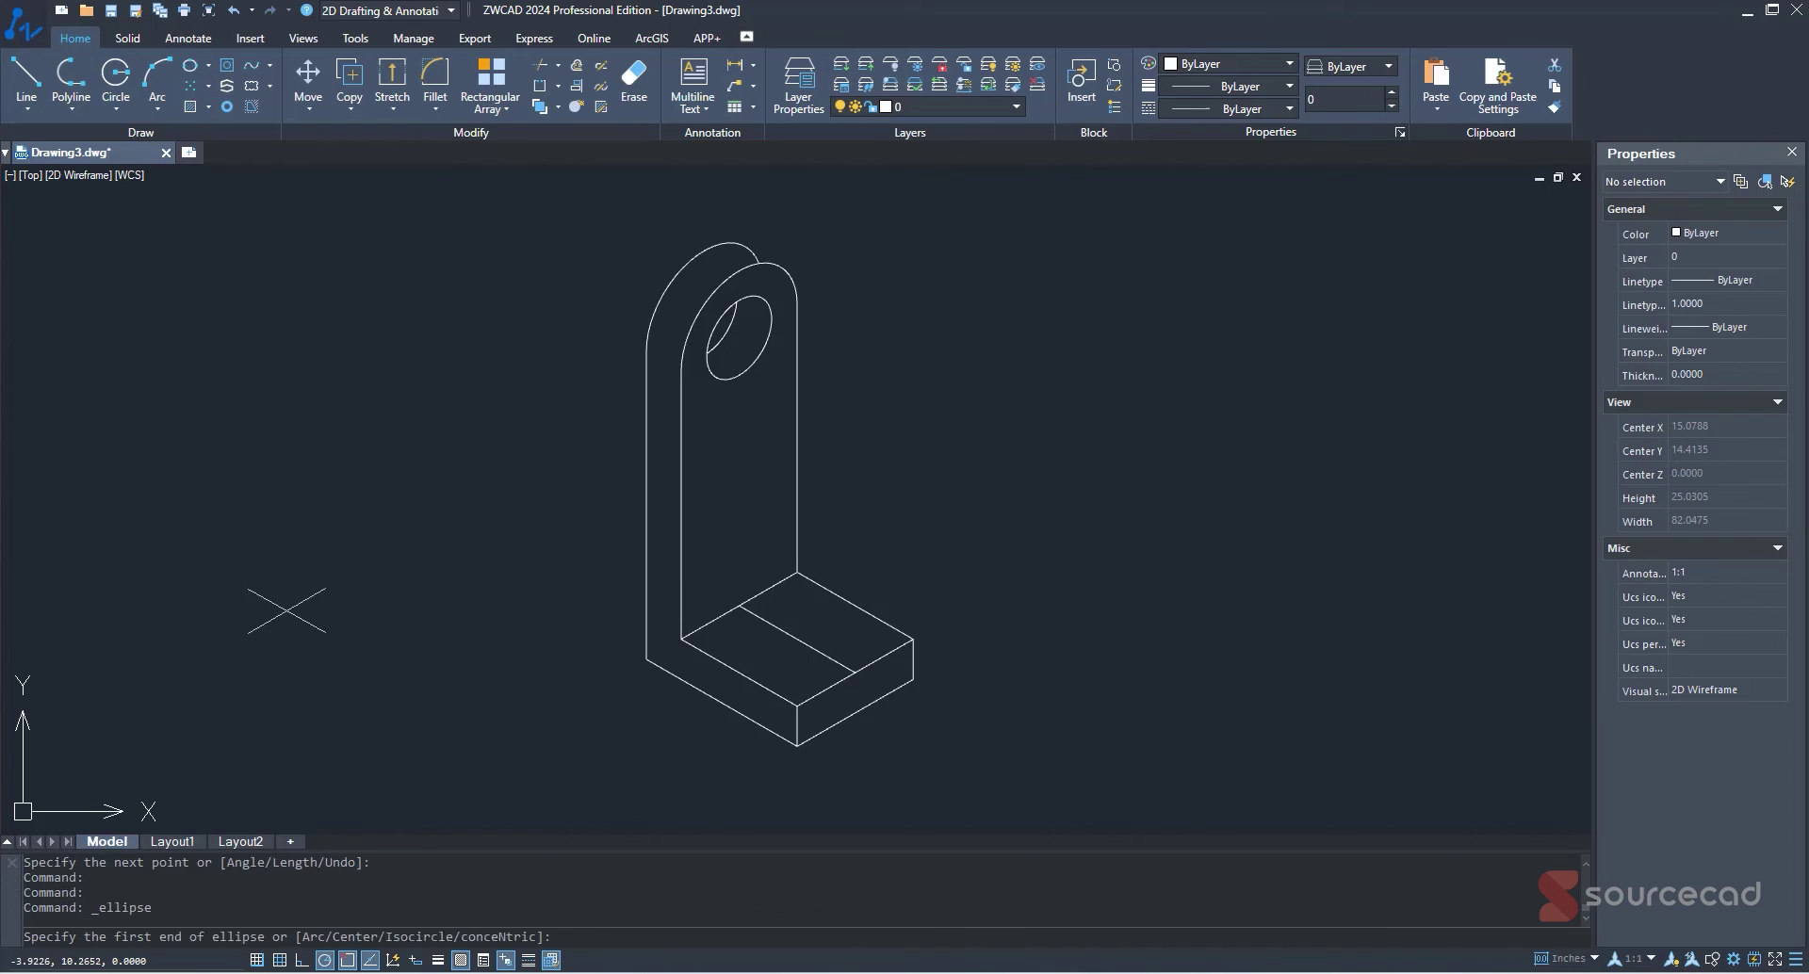
{"action": "type", "text": "i"}
{"action": "key", "text": "Return"}
{"action": "left_click", "coordinate": [797, 638]}
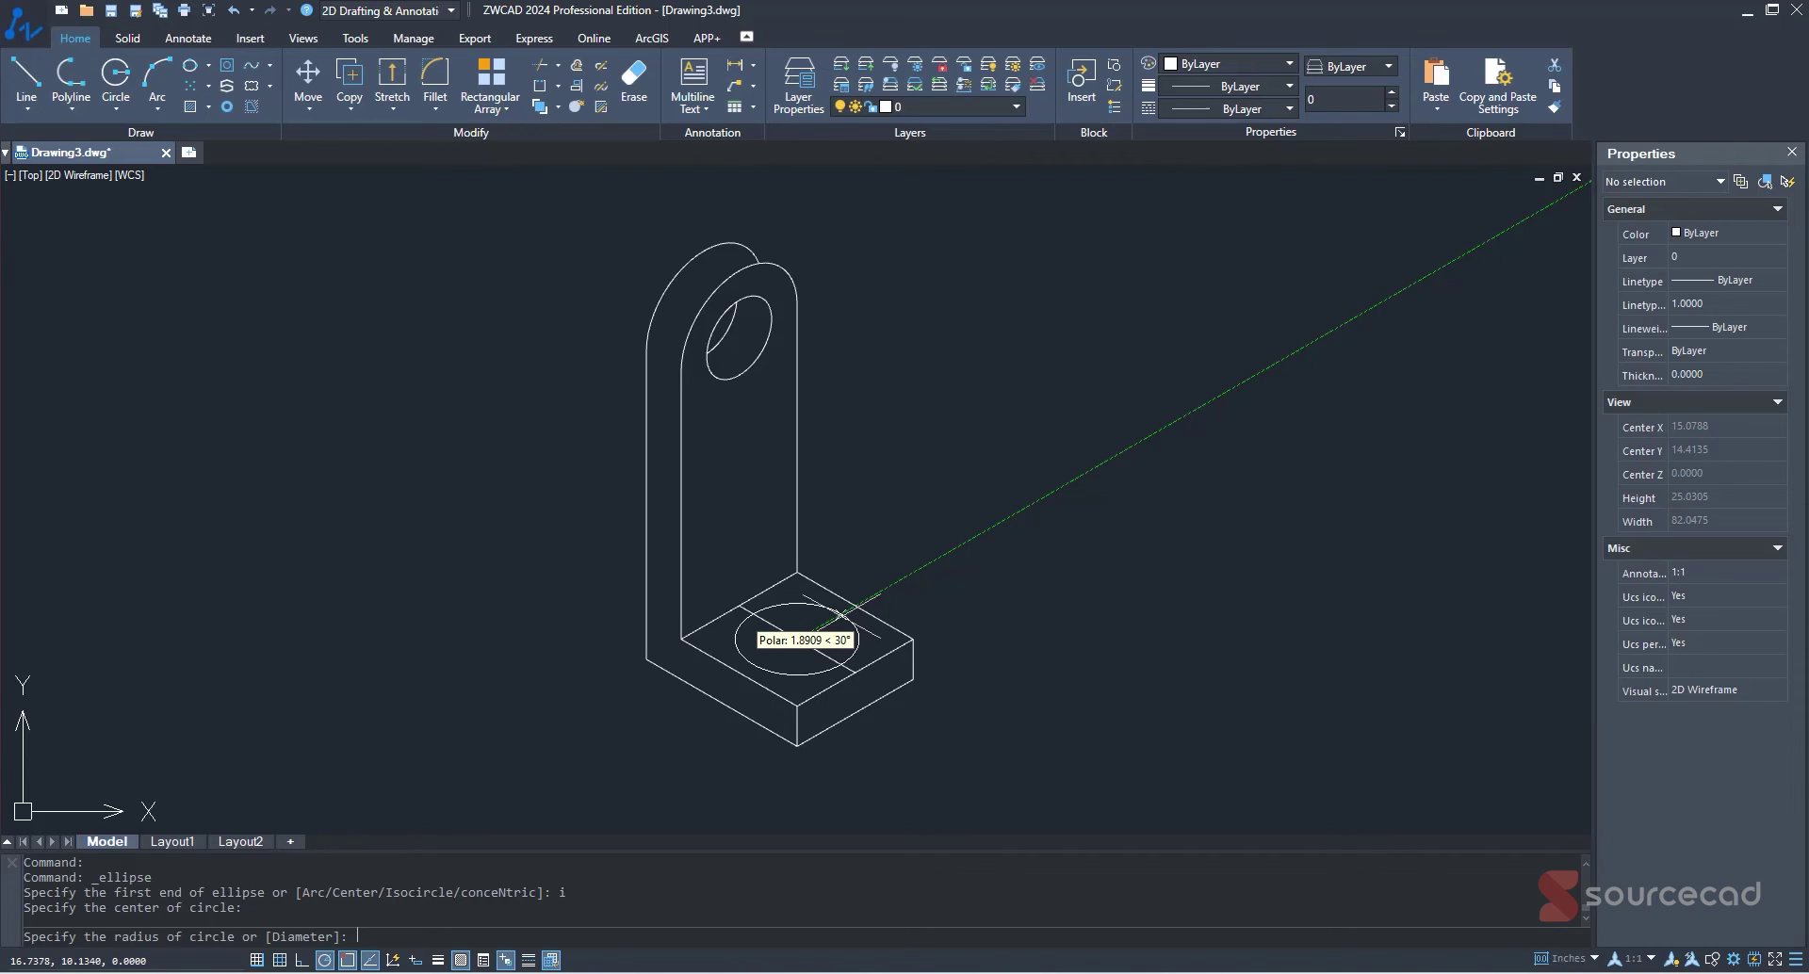
{"action": "type", "text": "1.5"}
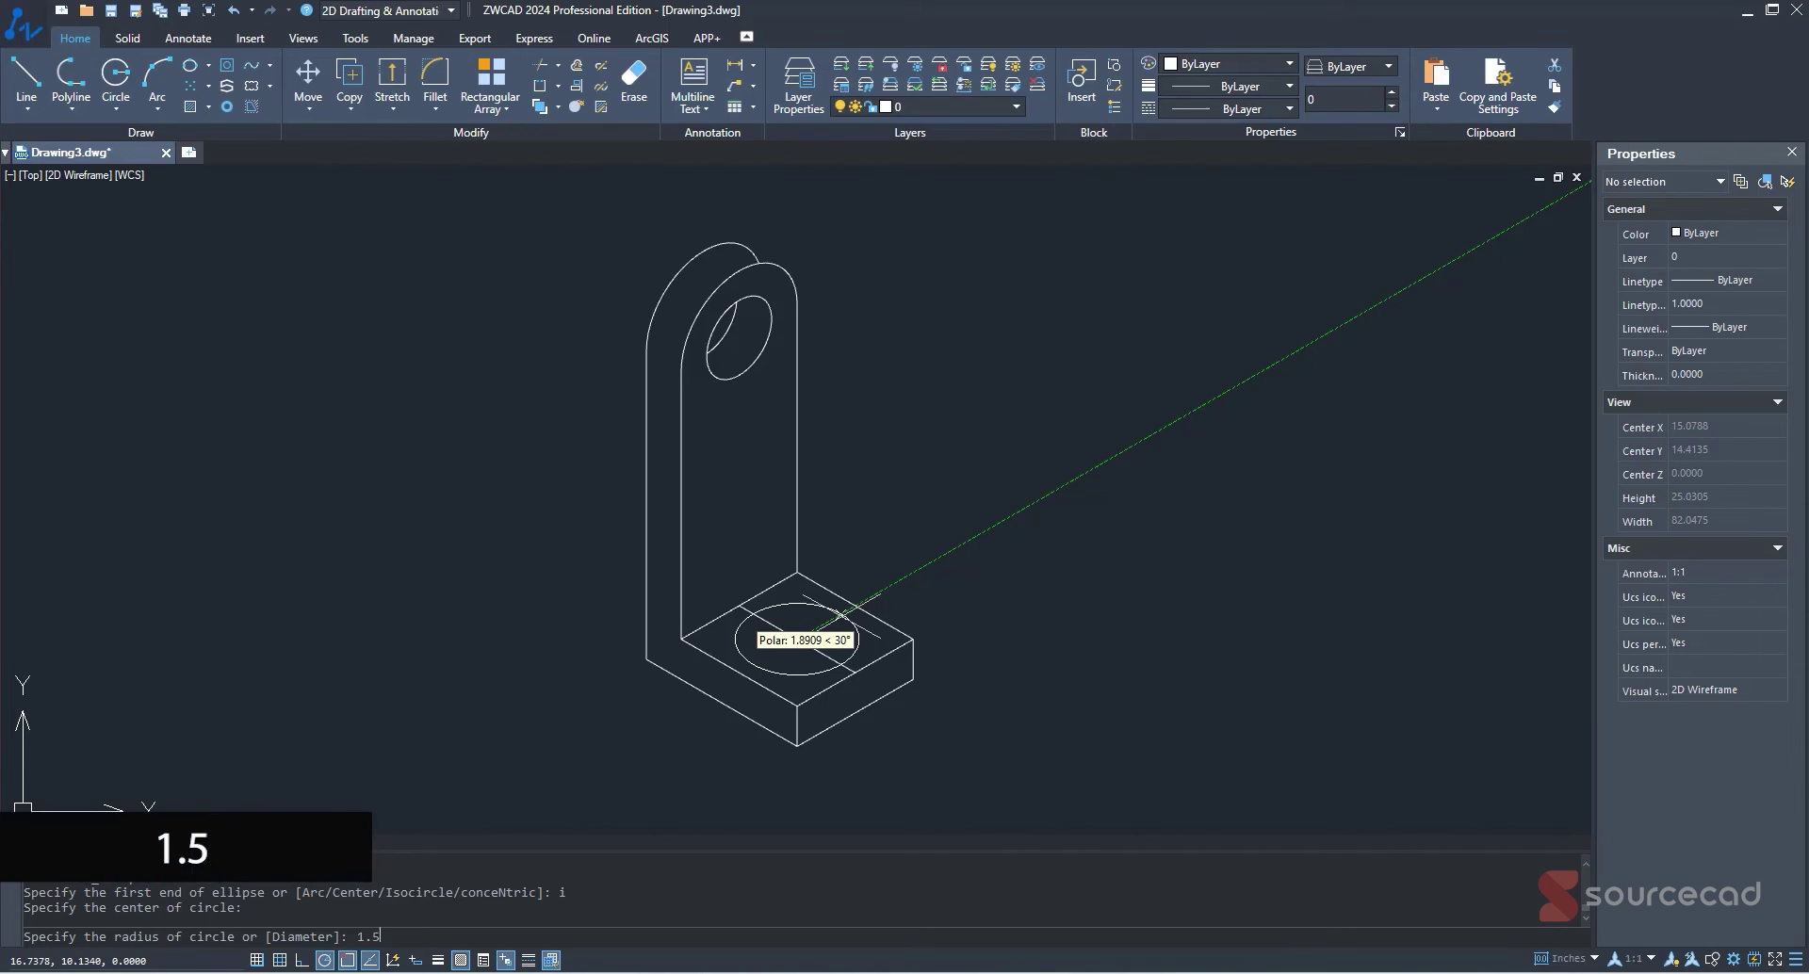
{"action": "key", "text": "Return"}
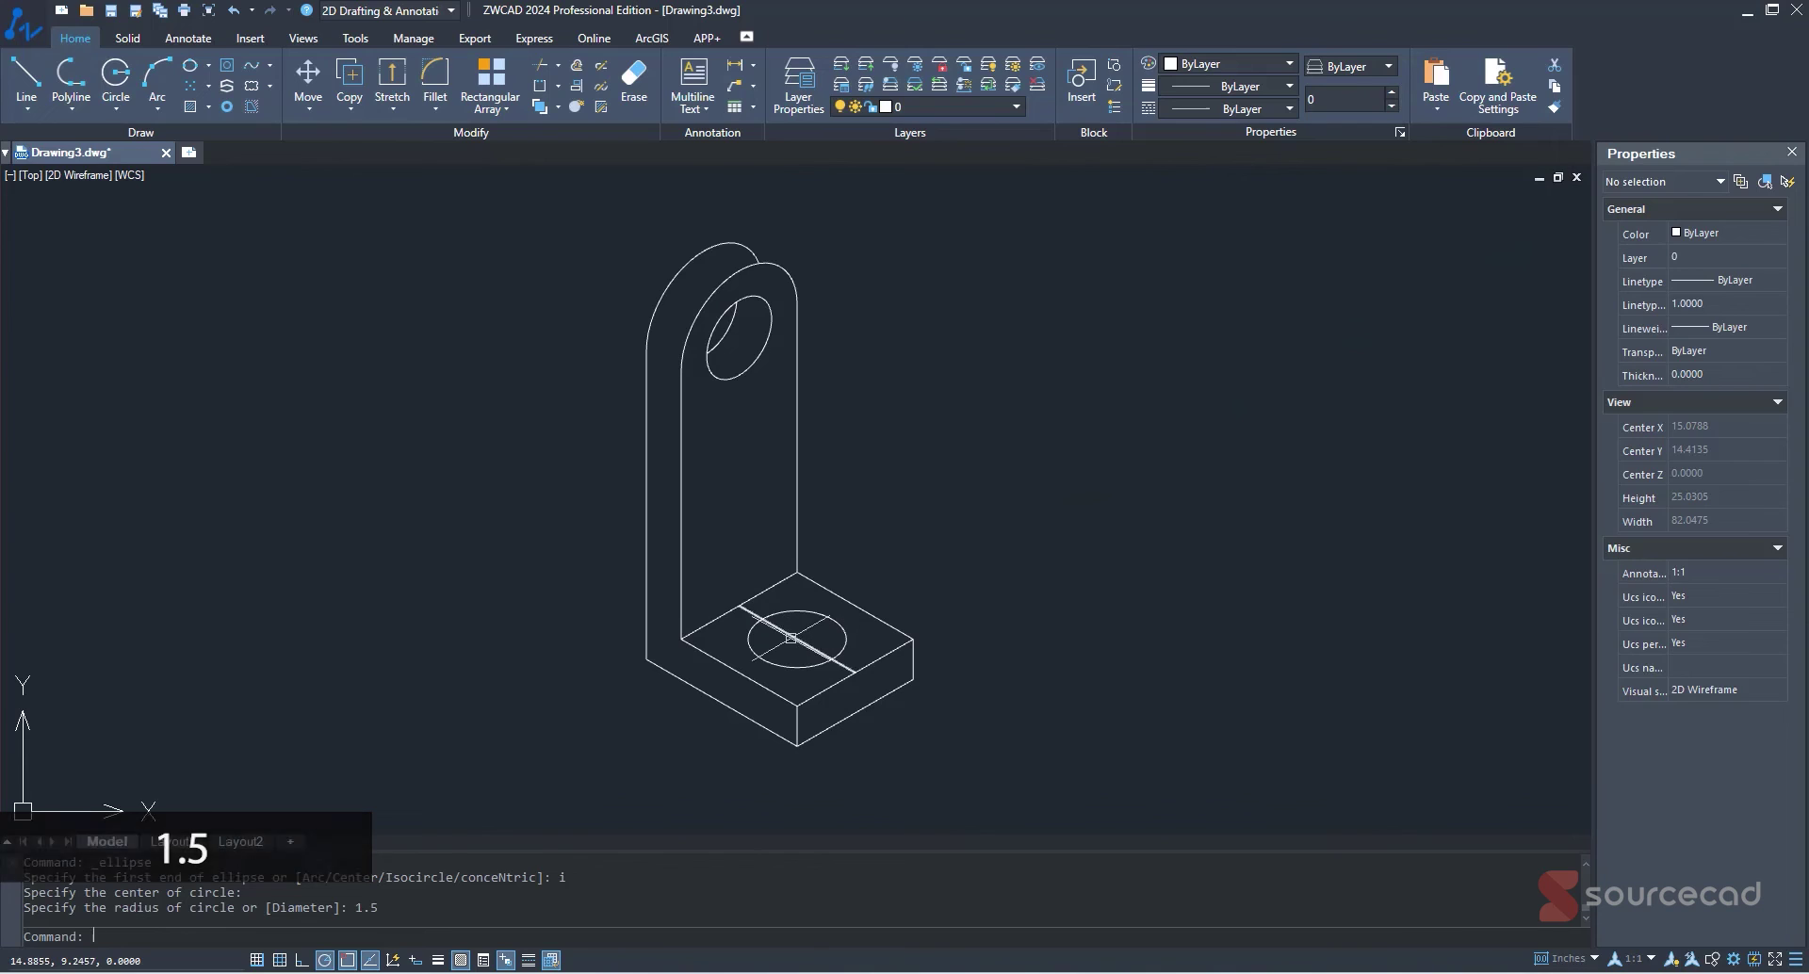
{"action": "left_click", "coordinate": [803, 641]}
{"action": "key", "text": "Delete"}
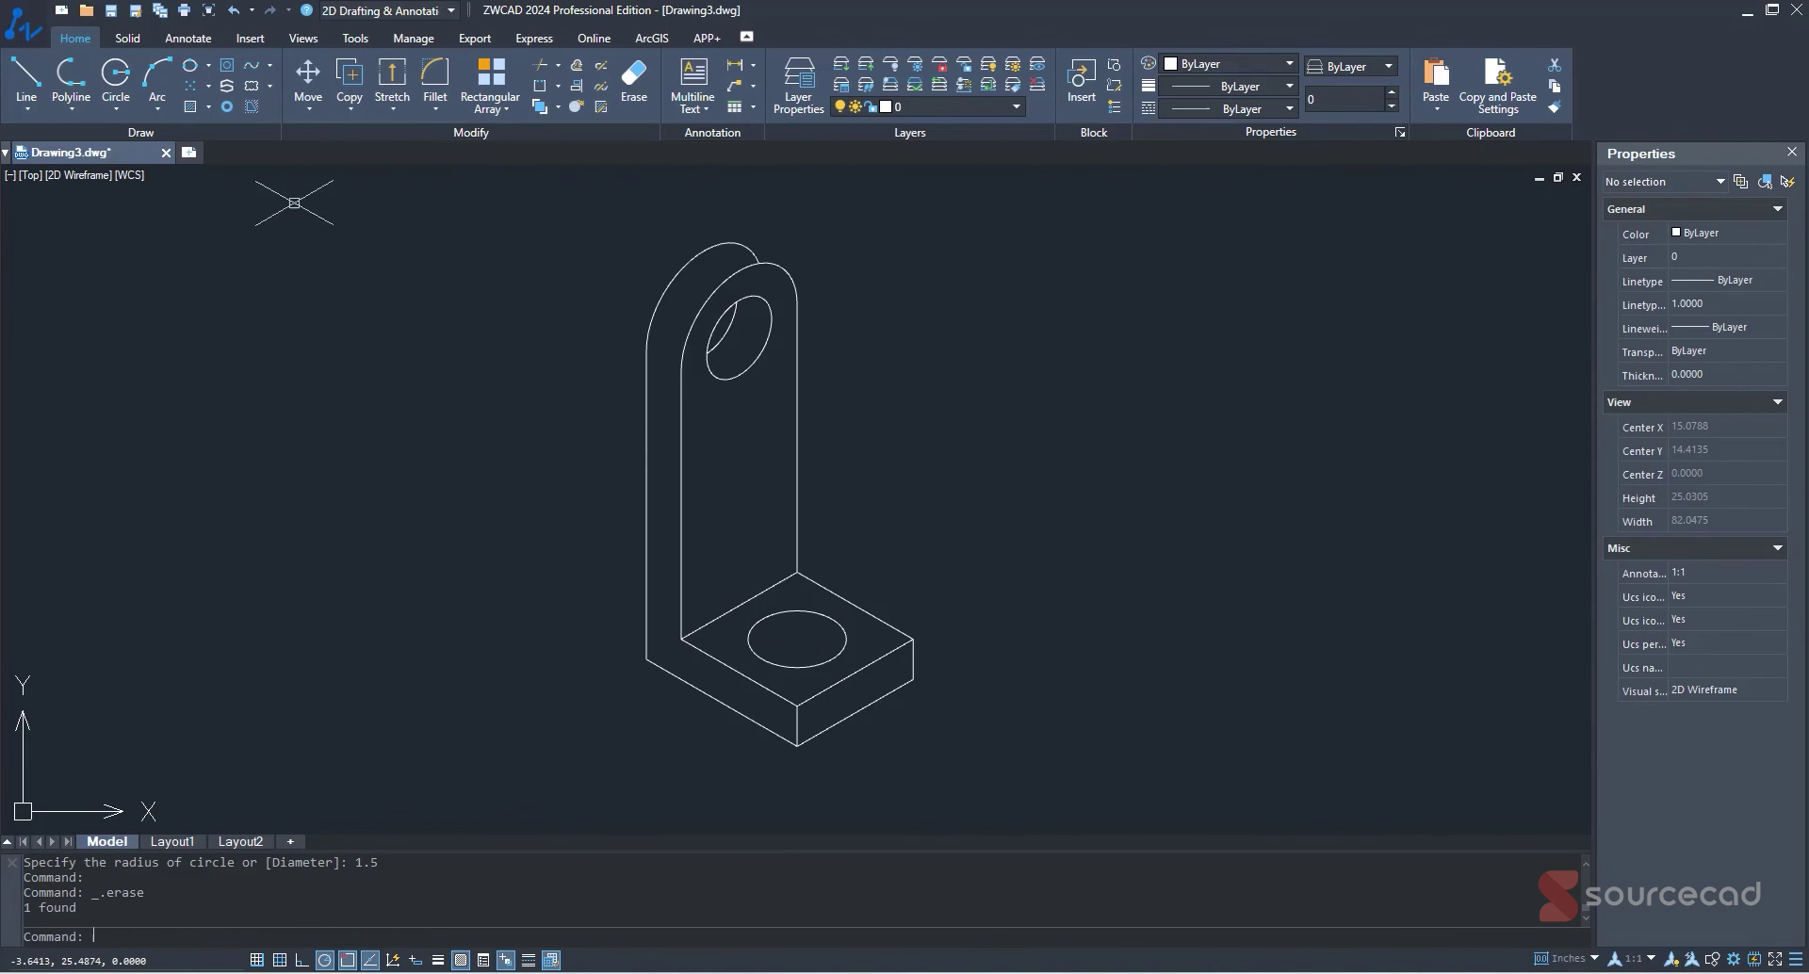
Copy the base's isocircle from its centre 1.5 units straight down.
{"action": "left_click", "coordinate": [344, 75]}
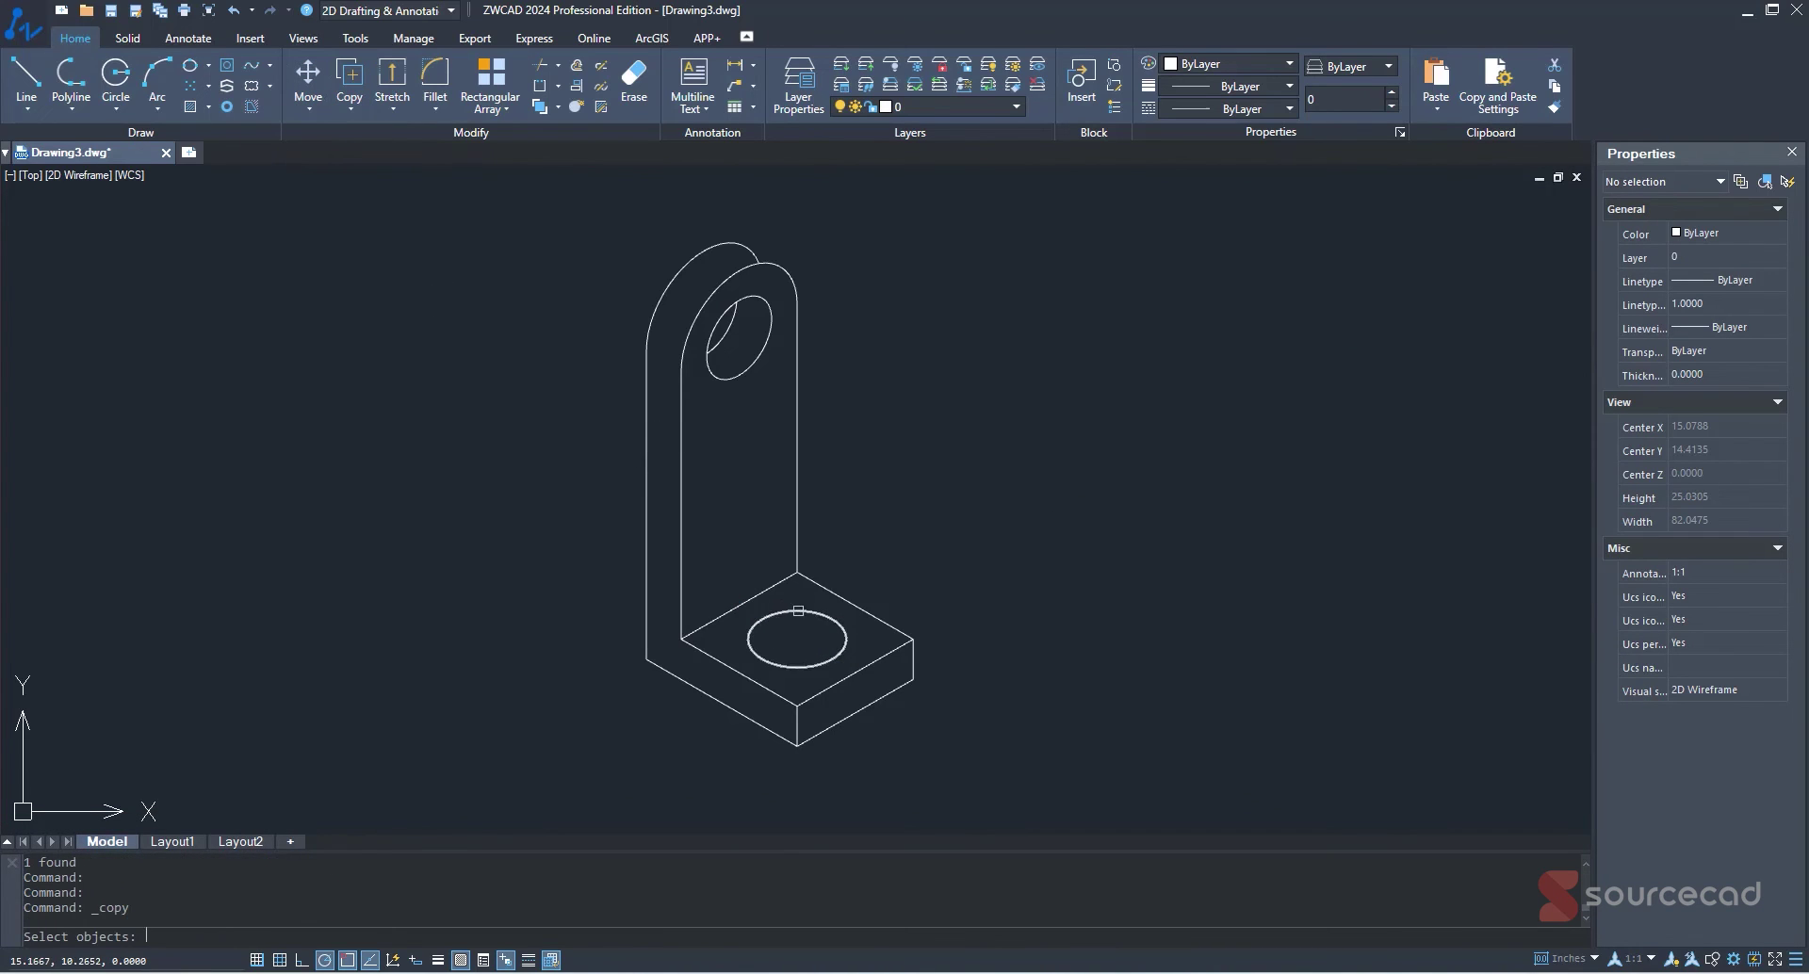
{"action": "left_click", "coordinate": [798, 612]}
{"action": "key", "text": "Return"}
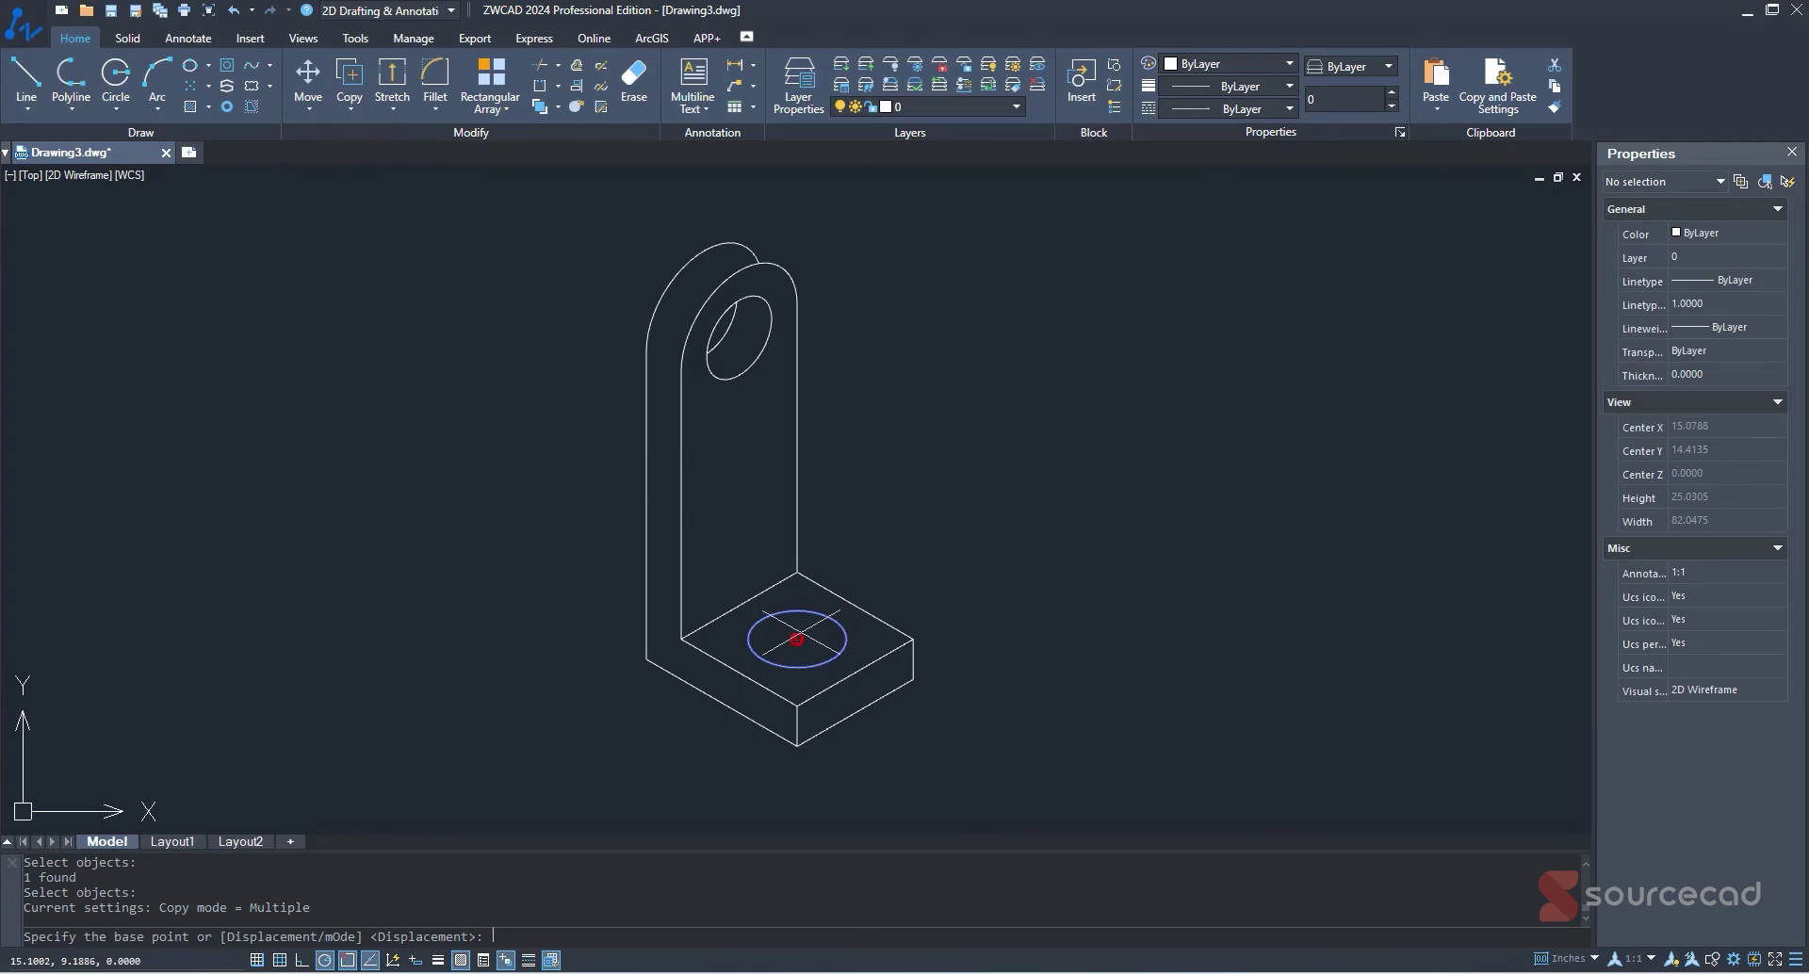
{"action": "left_click", "coordinate": [797, 640]}
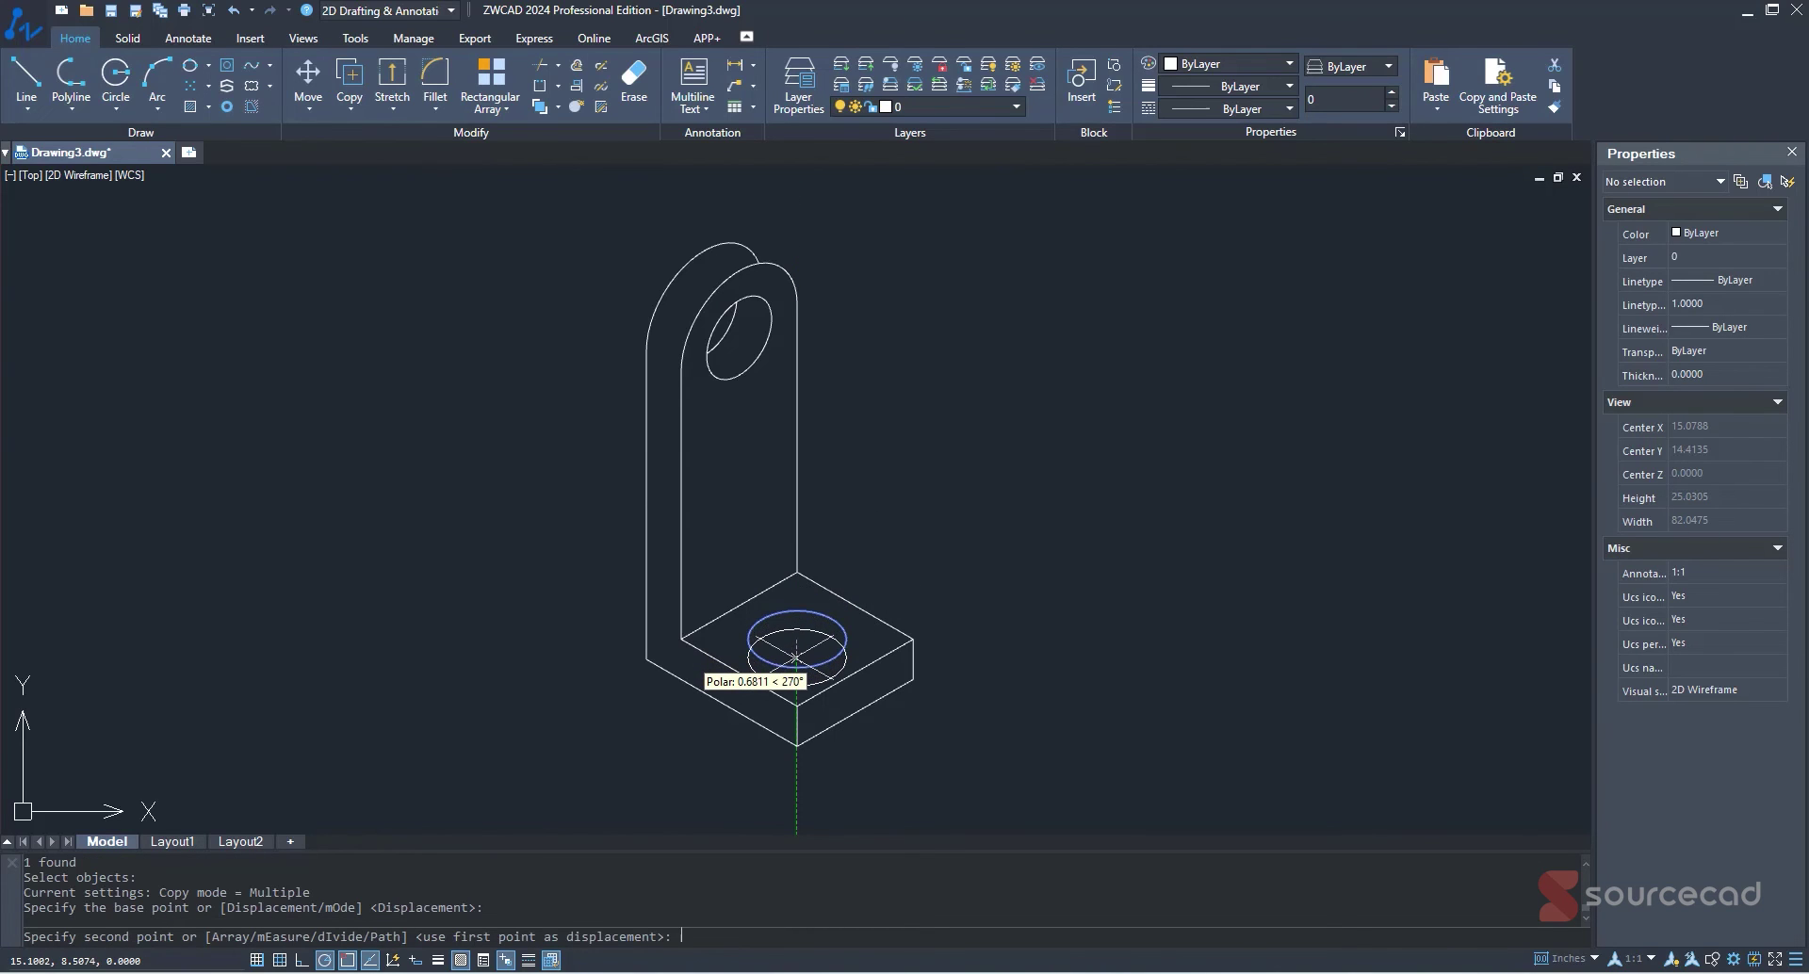
{"action": "key", "text": "Return"}
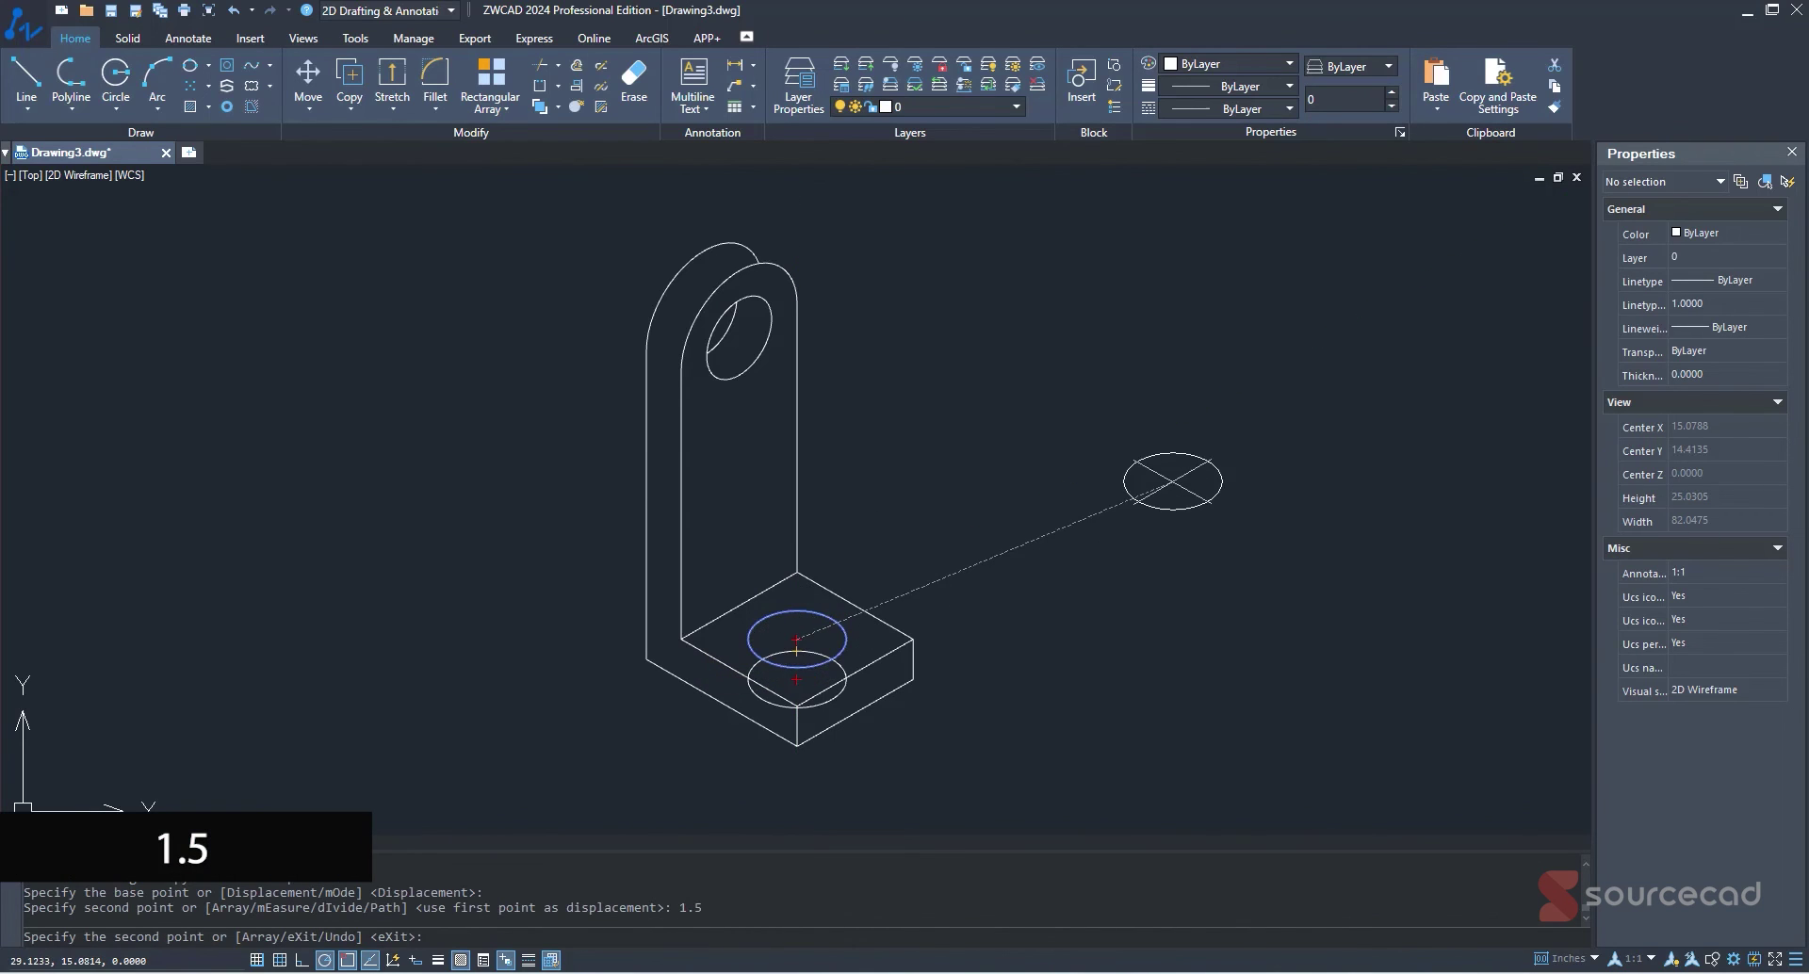
{"action": "key", "text": "Escape"}
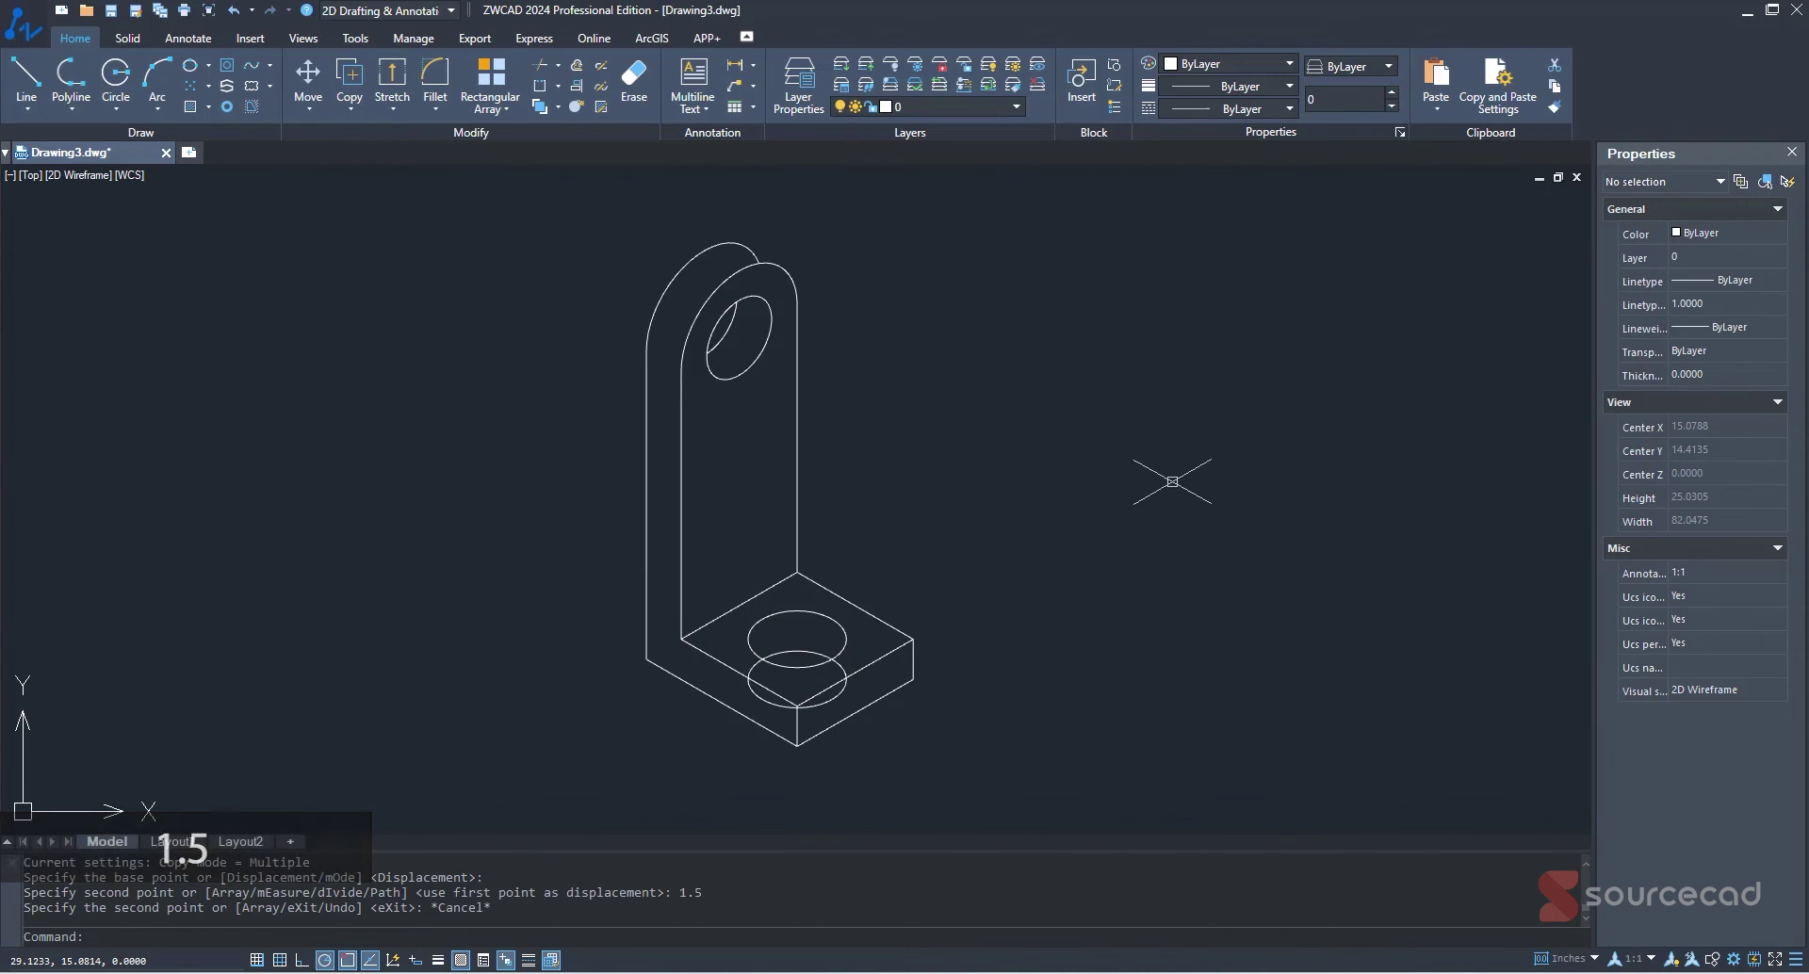
Trim the lower circle's hidden parts below the front edge, leaving only its visible arc.
{"action": "left_click", "coordinate": [540, 68]}
{"action": "left_click", "coordinate": [763, 706]}
{"action": "left_click", "coordinate": [815, 708]}
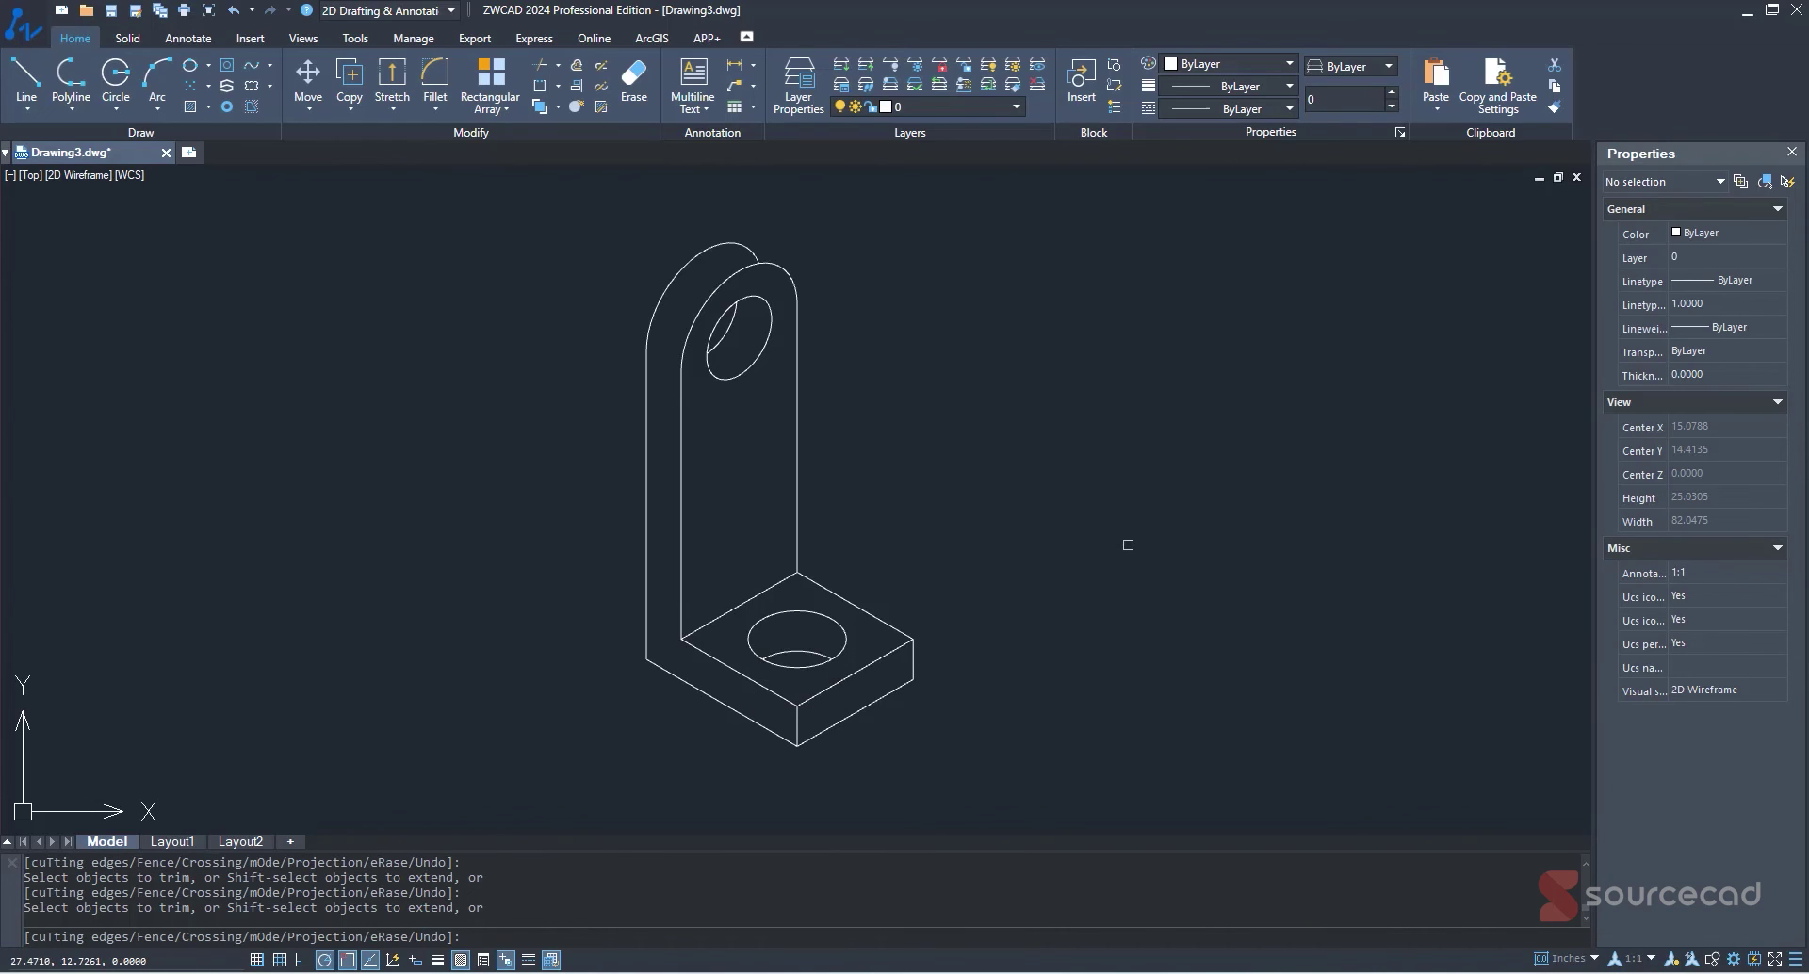
{"action": "key", "text": "Escape"}
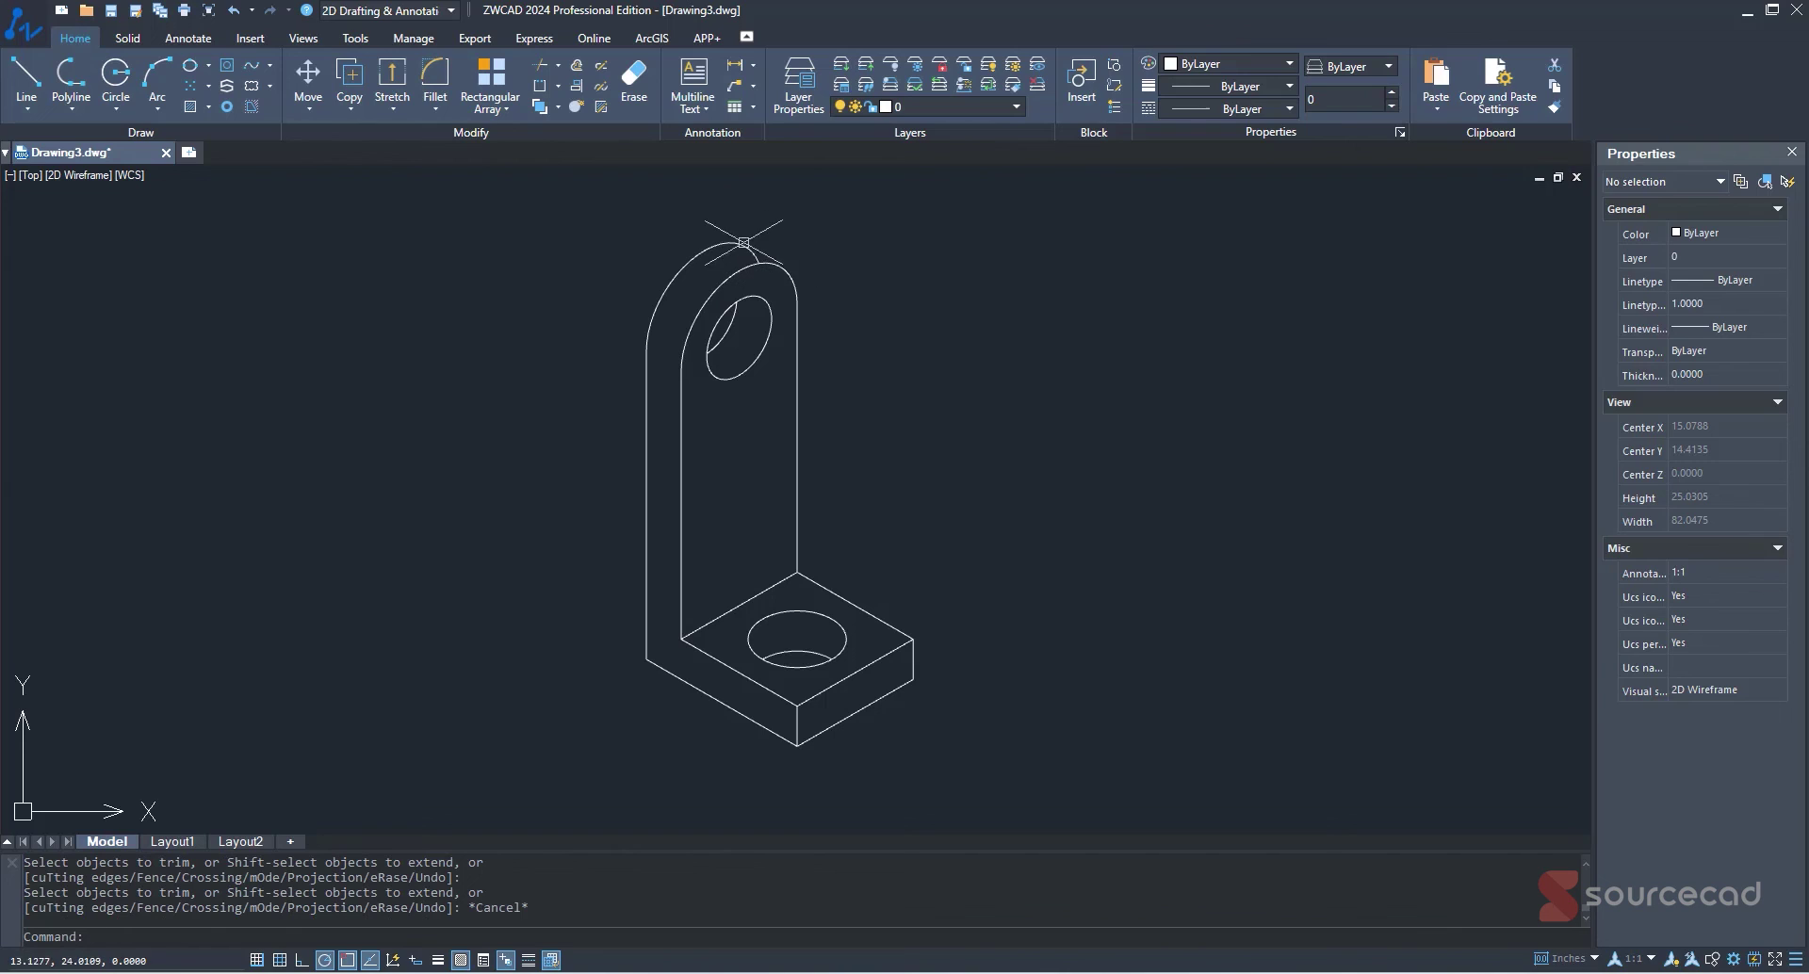
Enable the Quadrant object snap.
{"action": "left_click", "coordinate": [25, 71]}
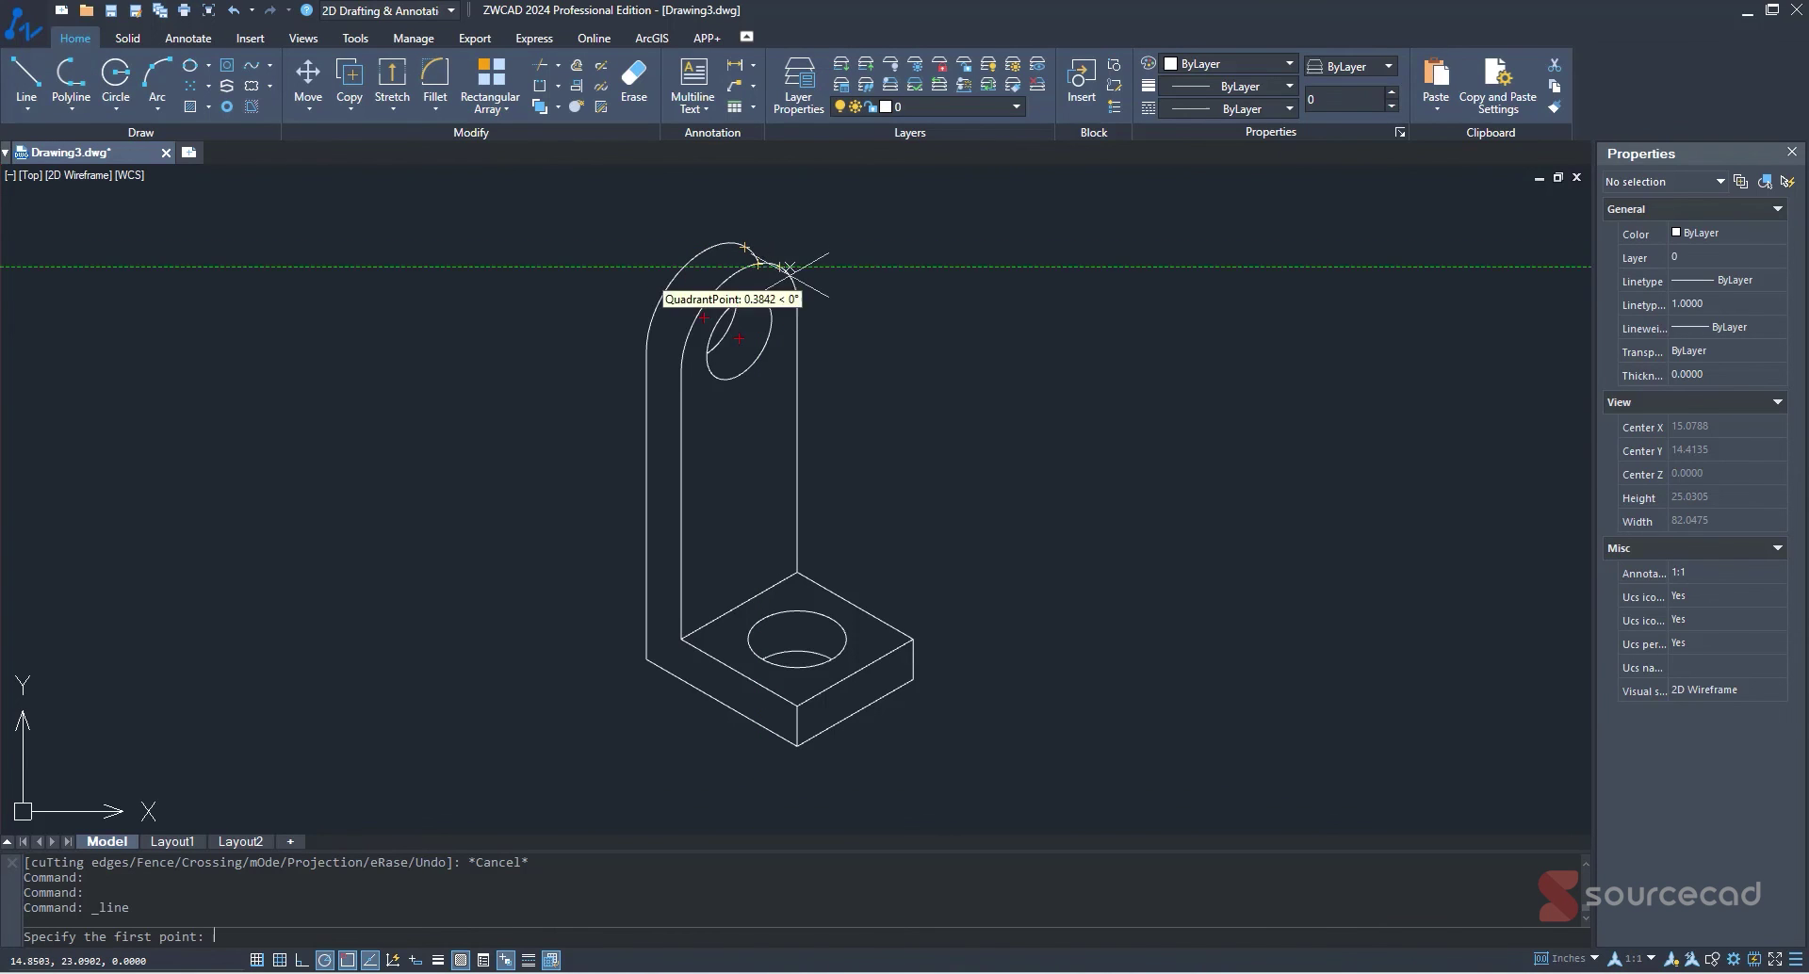
{"action": "key", "text": "Escape"}
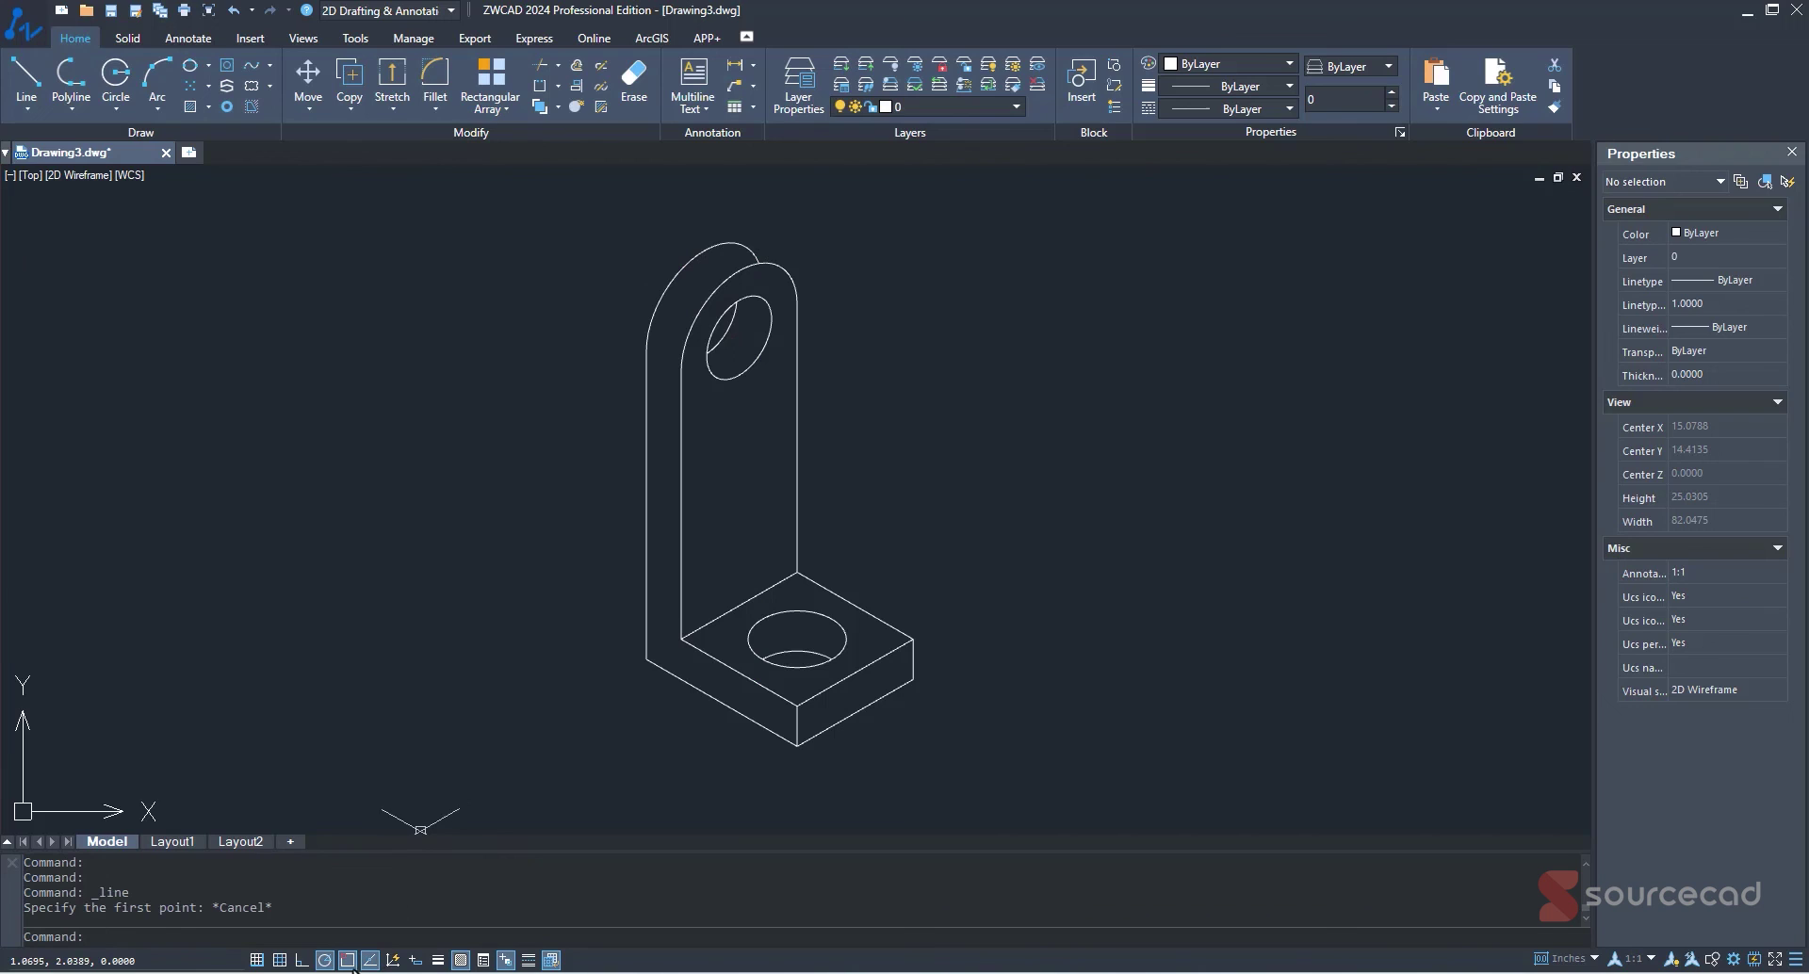
{"action": "right_click", "coordinate": [347, 961]}
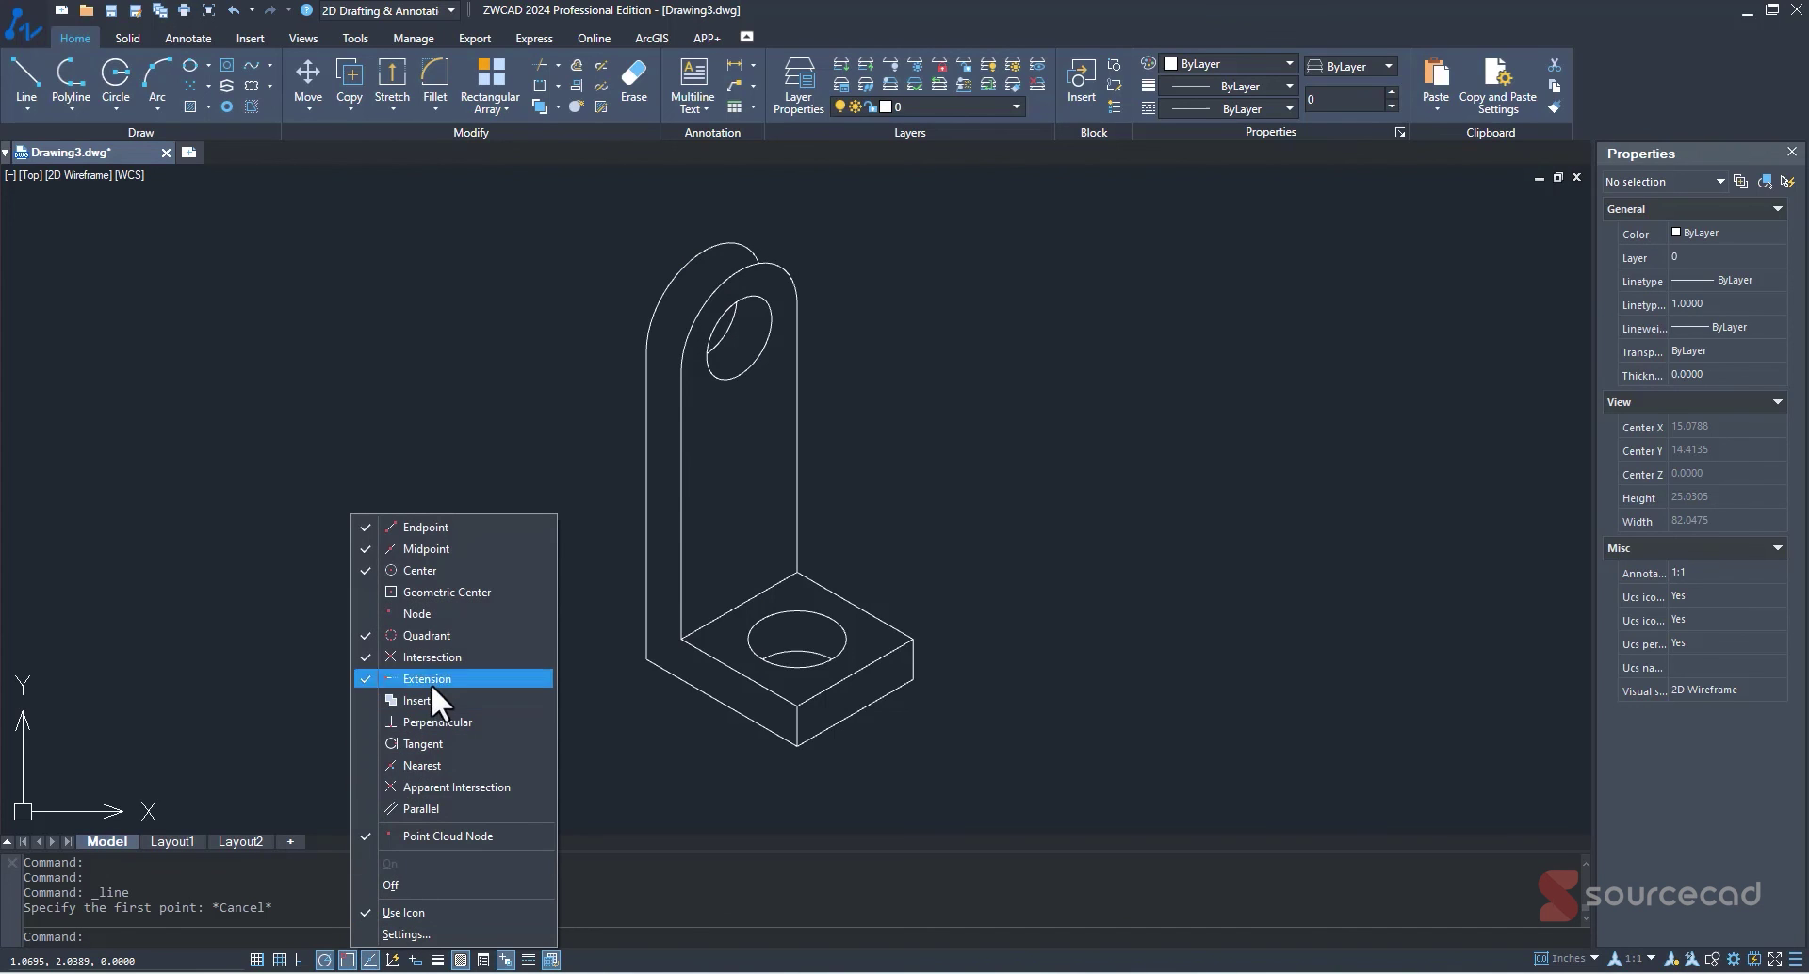
{"action": "left_click", "coordinate": [501, 634]}
Draw a line from the front arc's top quadrant to the back arc's top.
{"action": "left_click", "coordinate": [42, 98]}
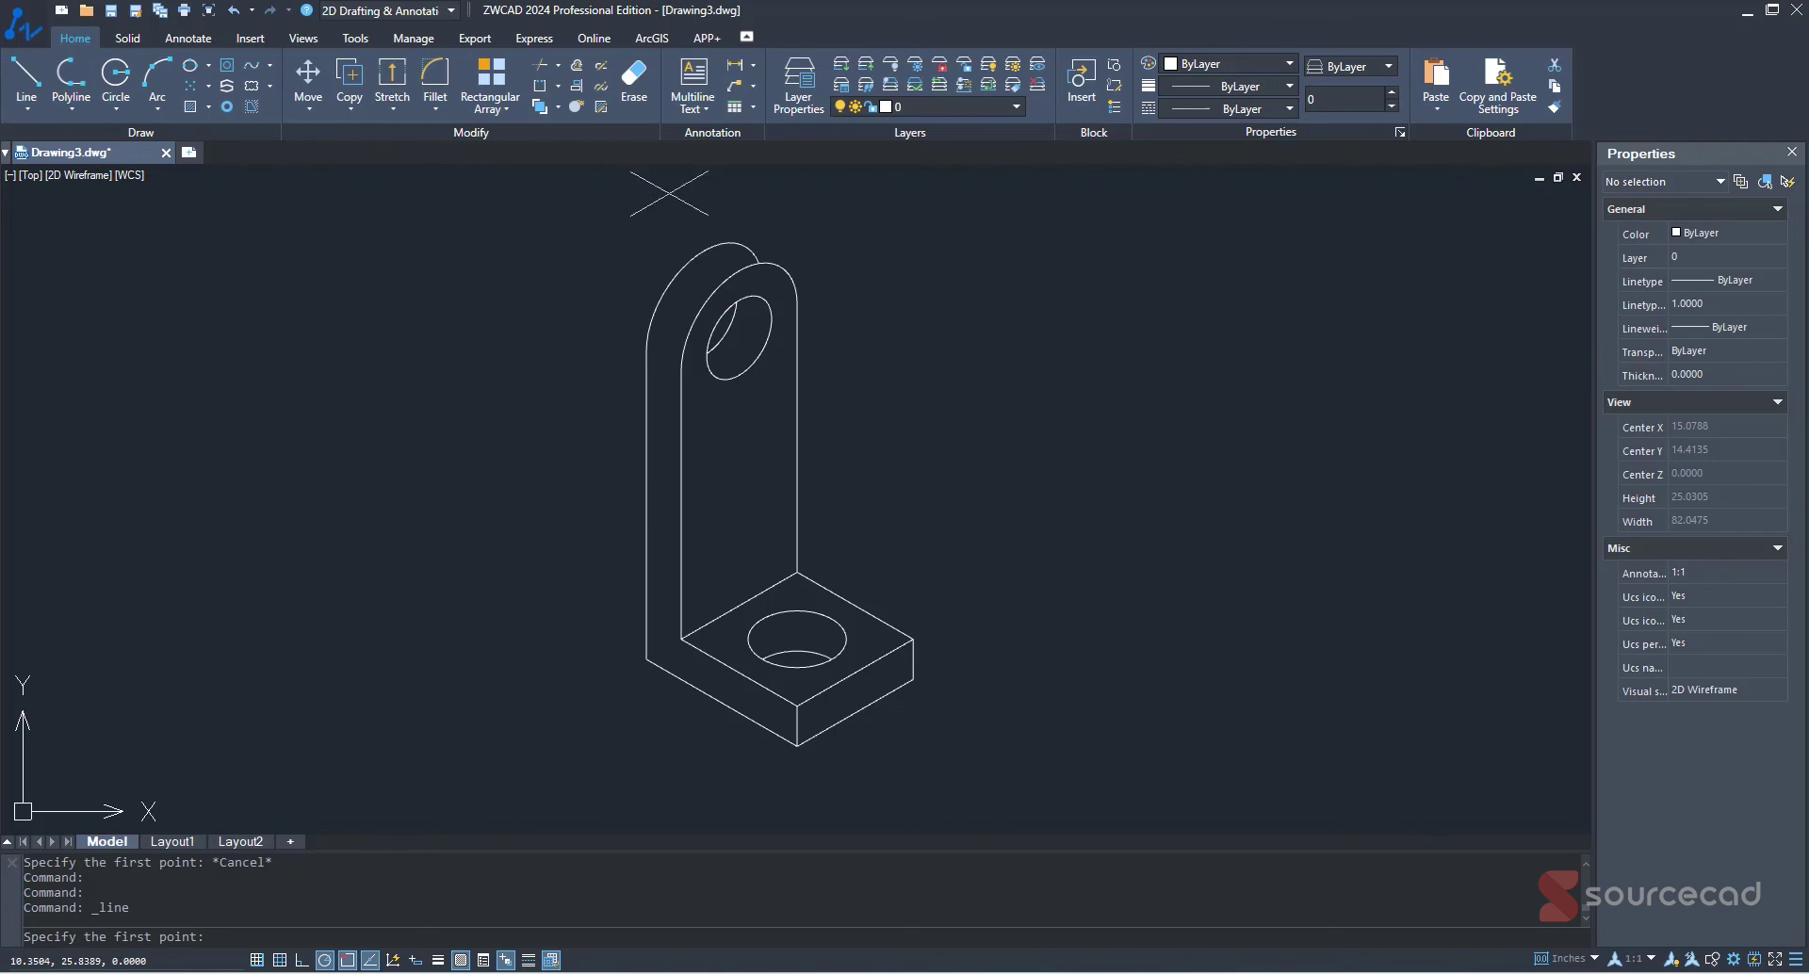
{"action": "left_click", "coordinate": [744, 247]}
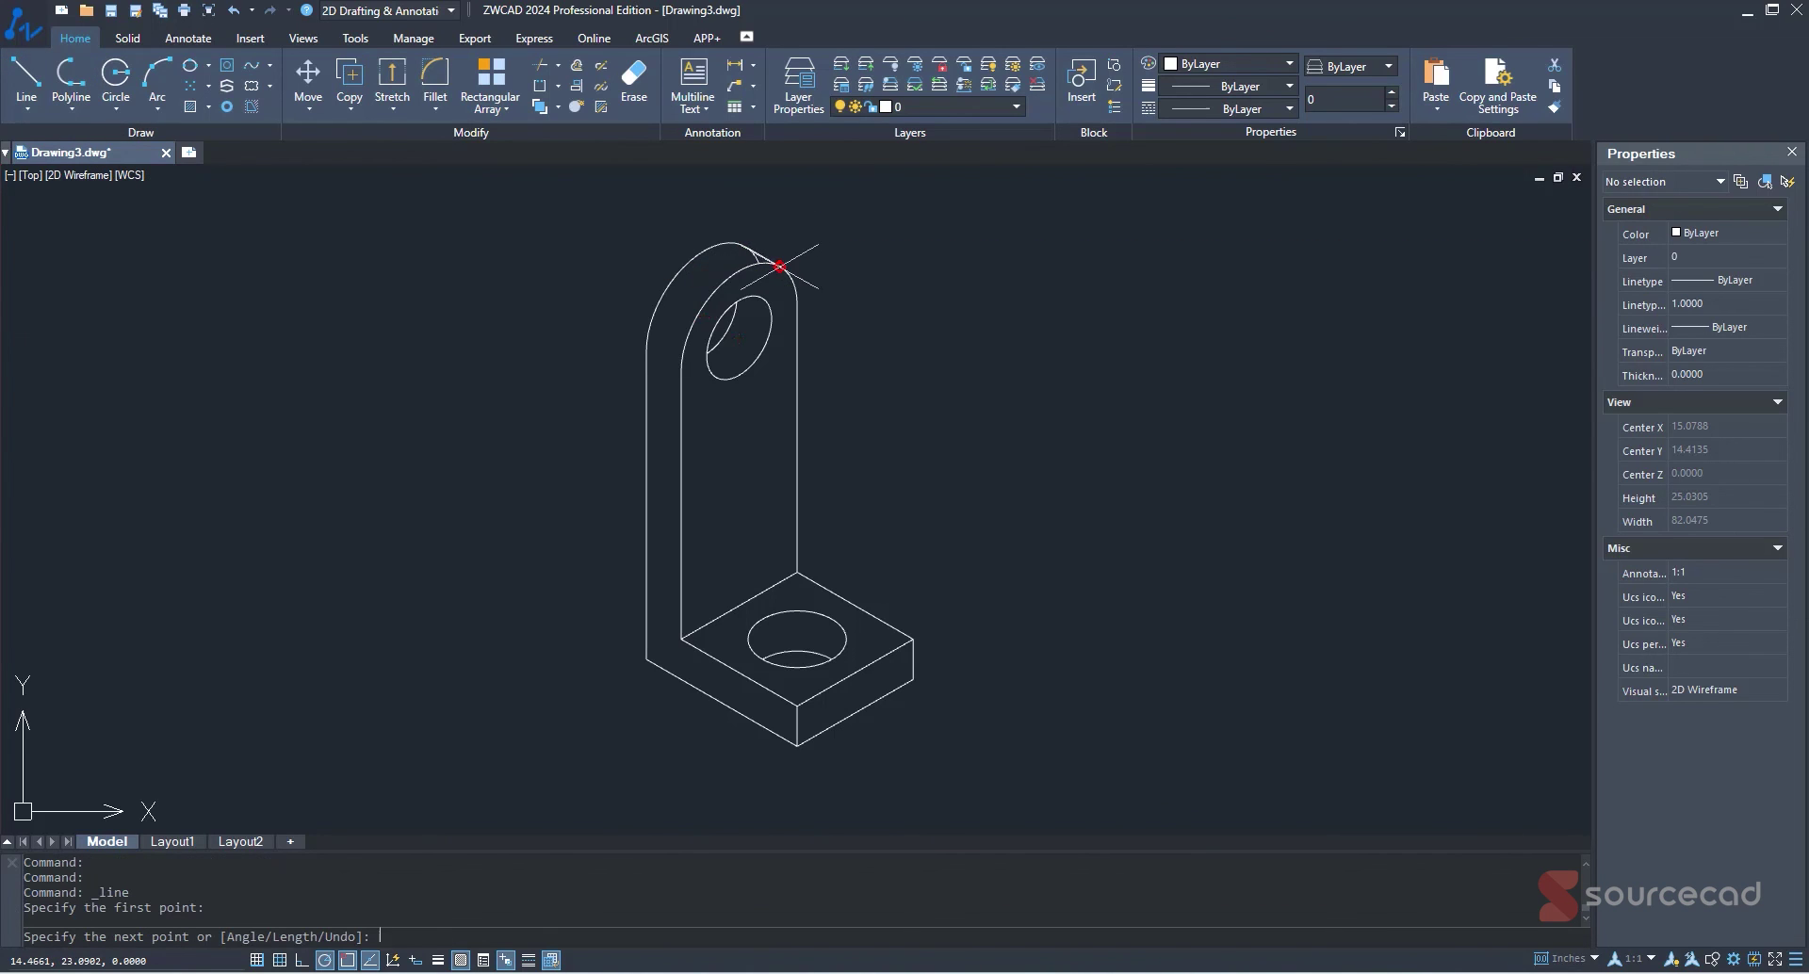
{"action": "left_click", "coordinate": [778, 266]}
{"action": "key", "text": "Return"}
{"action": "scroll", "coordinate": [773, 240], "scroll_direction": "up", "scroll_amount": 6}
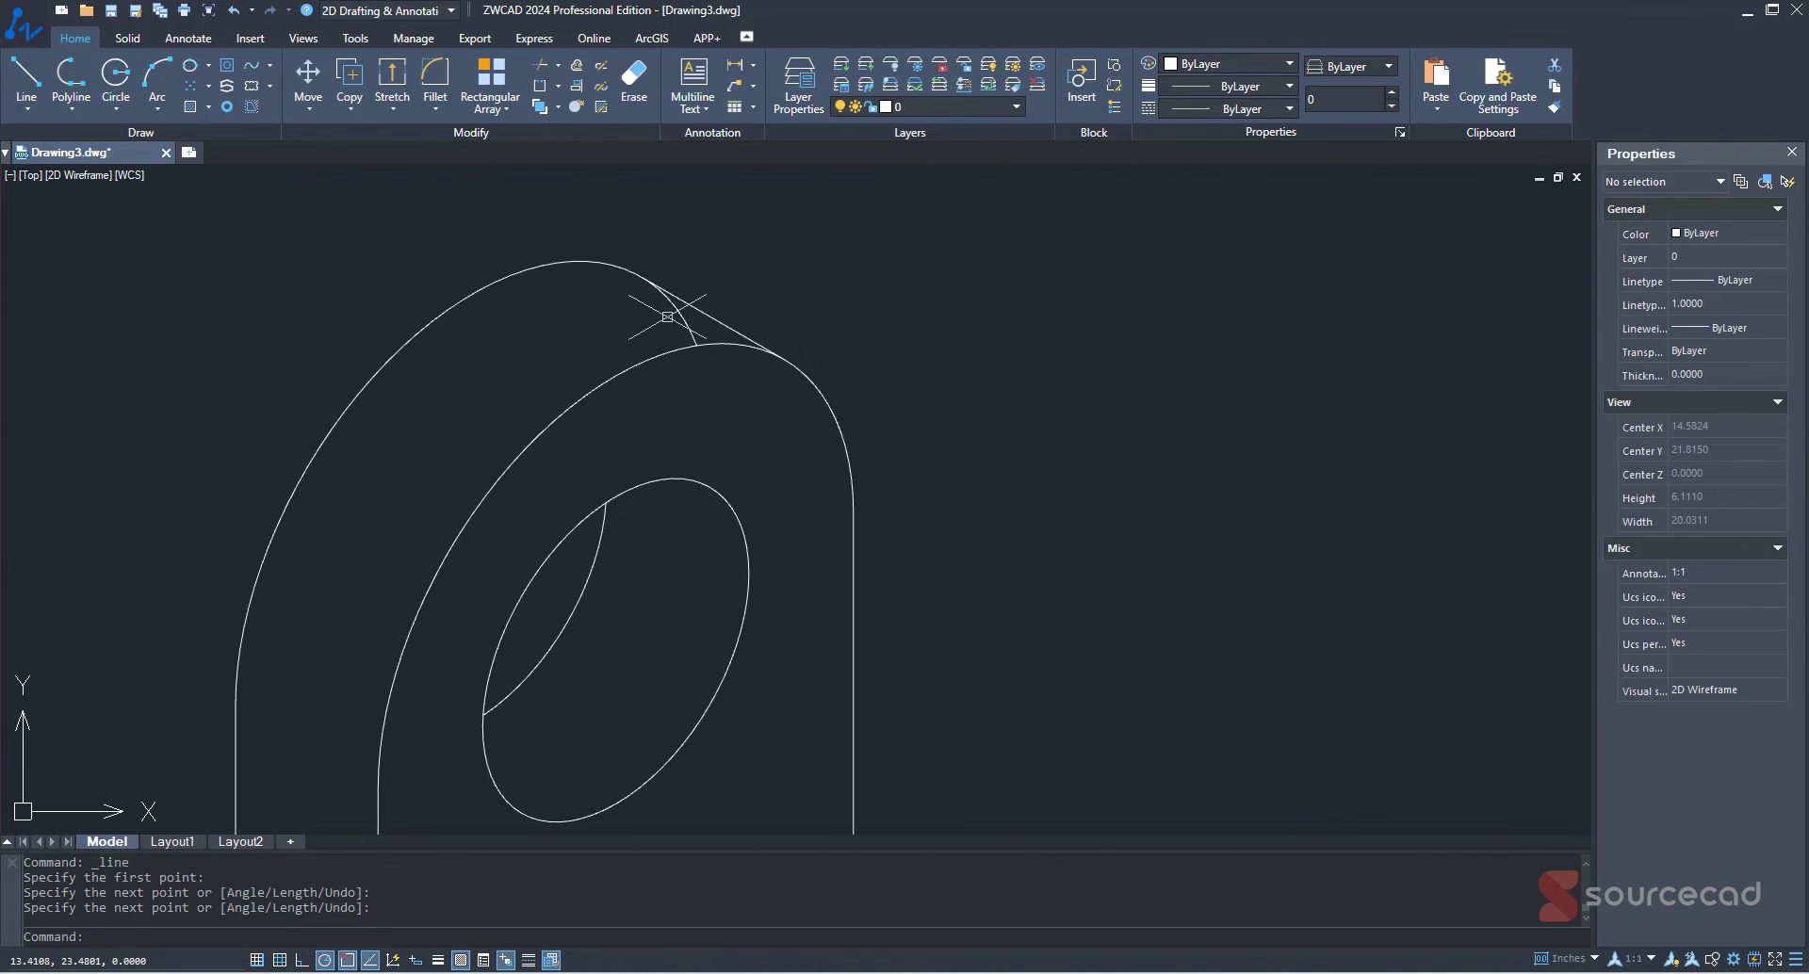
Trim the small leftover arc piece at the top of the upright beyond the new line.
{"action": "left_click", "coordinate": [539, 65]}
{"action": "left_click", "coordinate": [677, 313]}
{"action": "scroll", "coordinate": [957, 305], "scroll_direction": "down", "scroll_amount": 6}
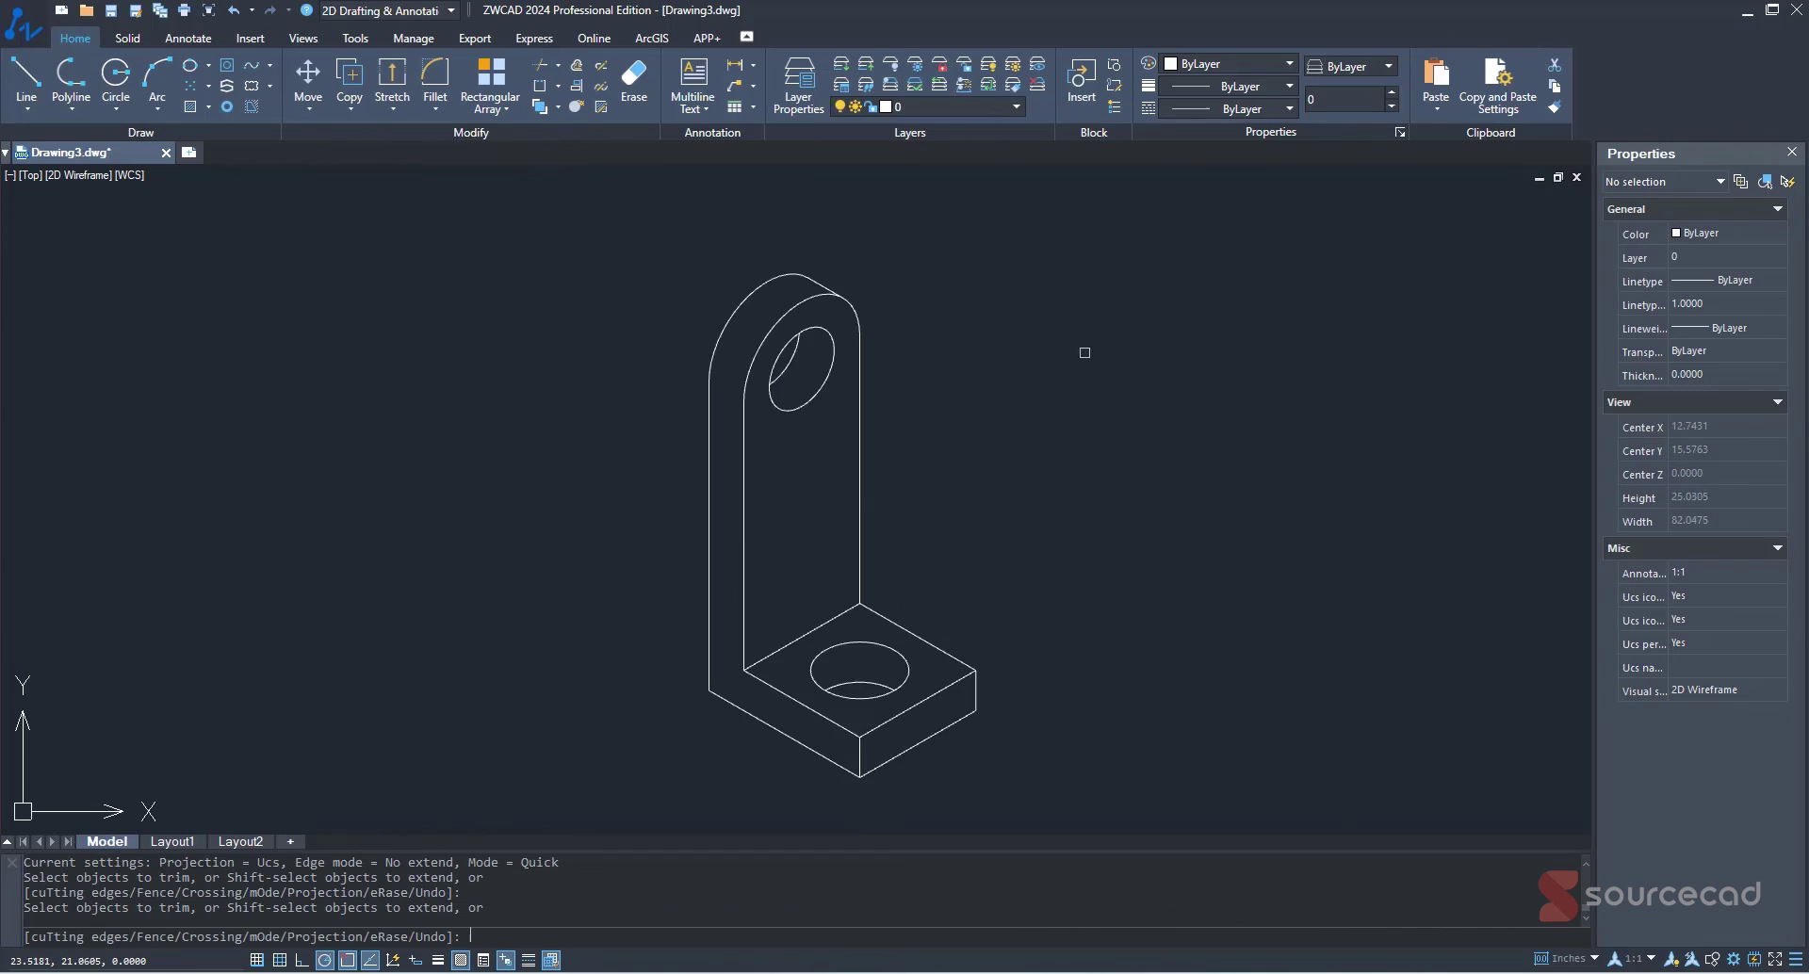
{"action": "key", "text": "Escape"}
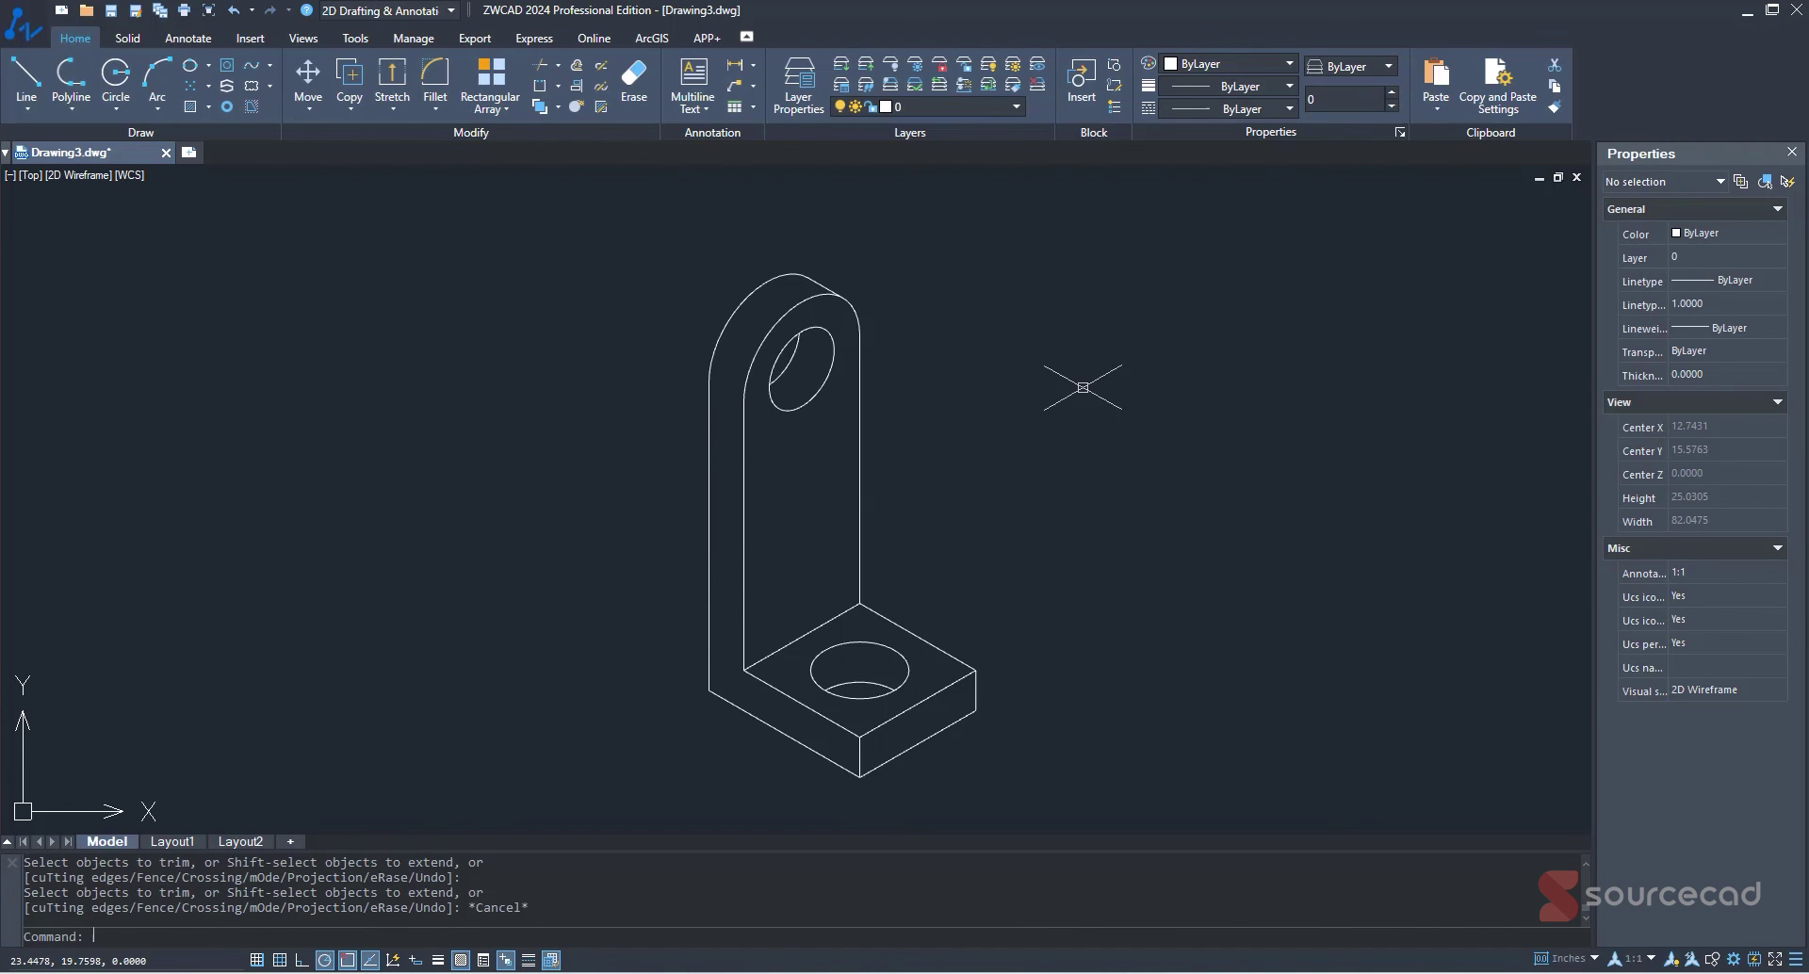